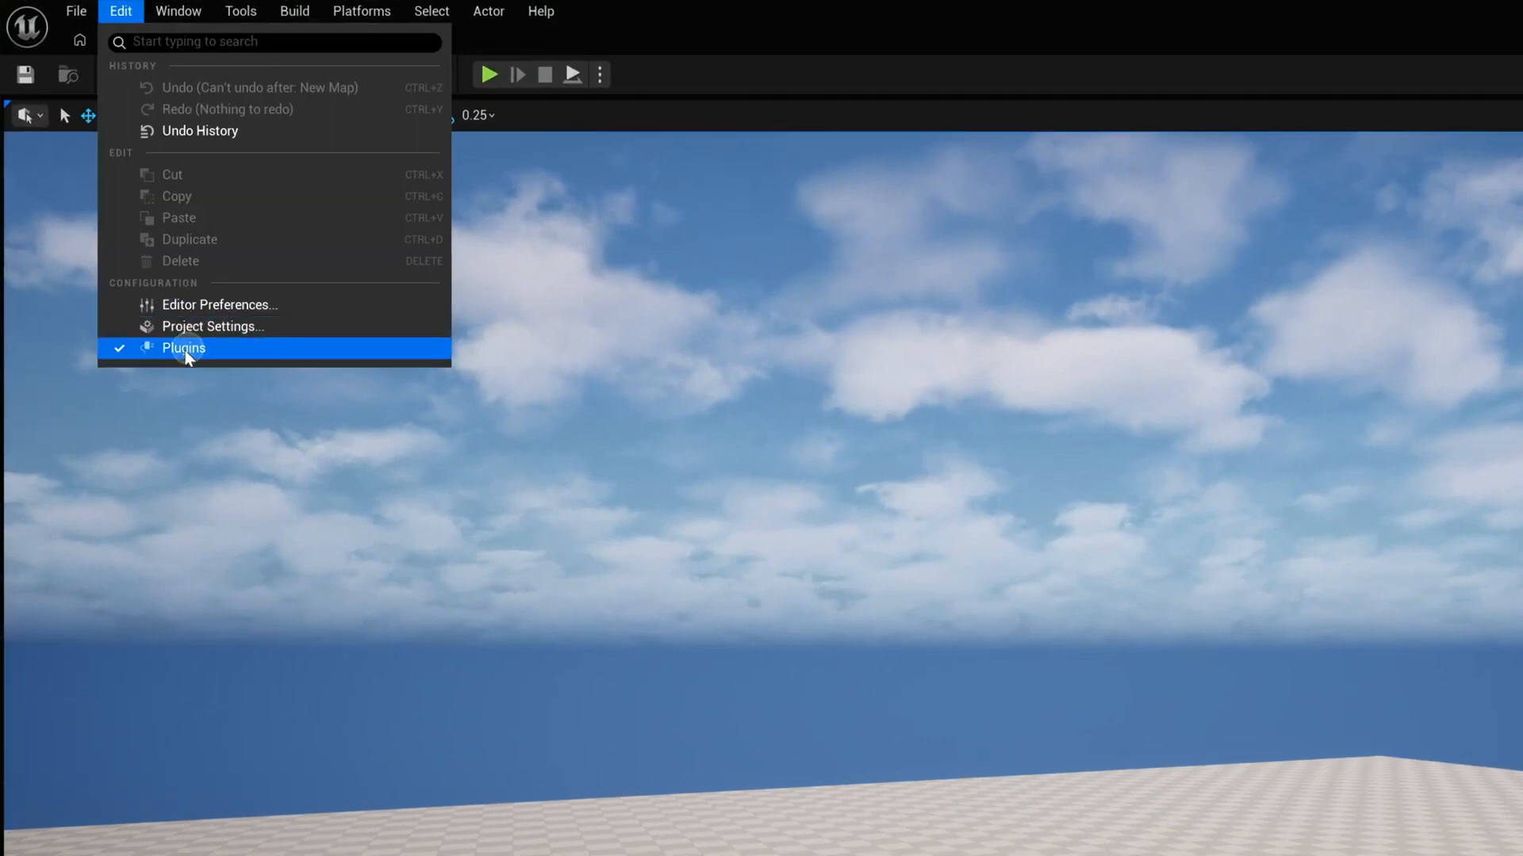
Enable the experimental Procedural Vegetation Editor plugin and accept its warning
left_click(184, 351)
left_click(324, 73)
type("procedural vegetation editor")
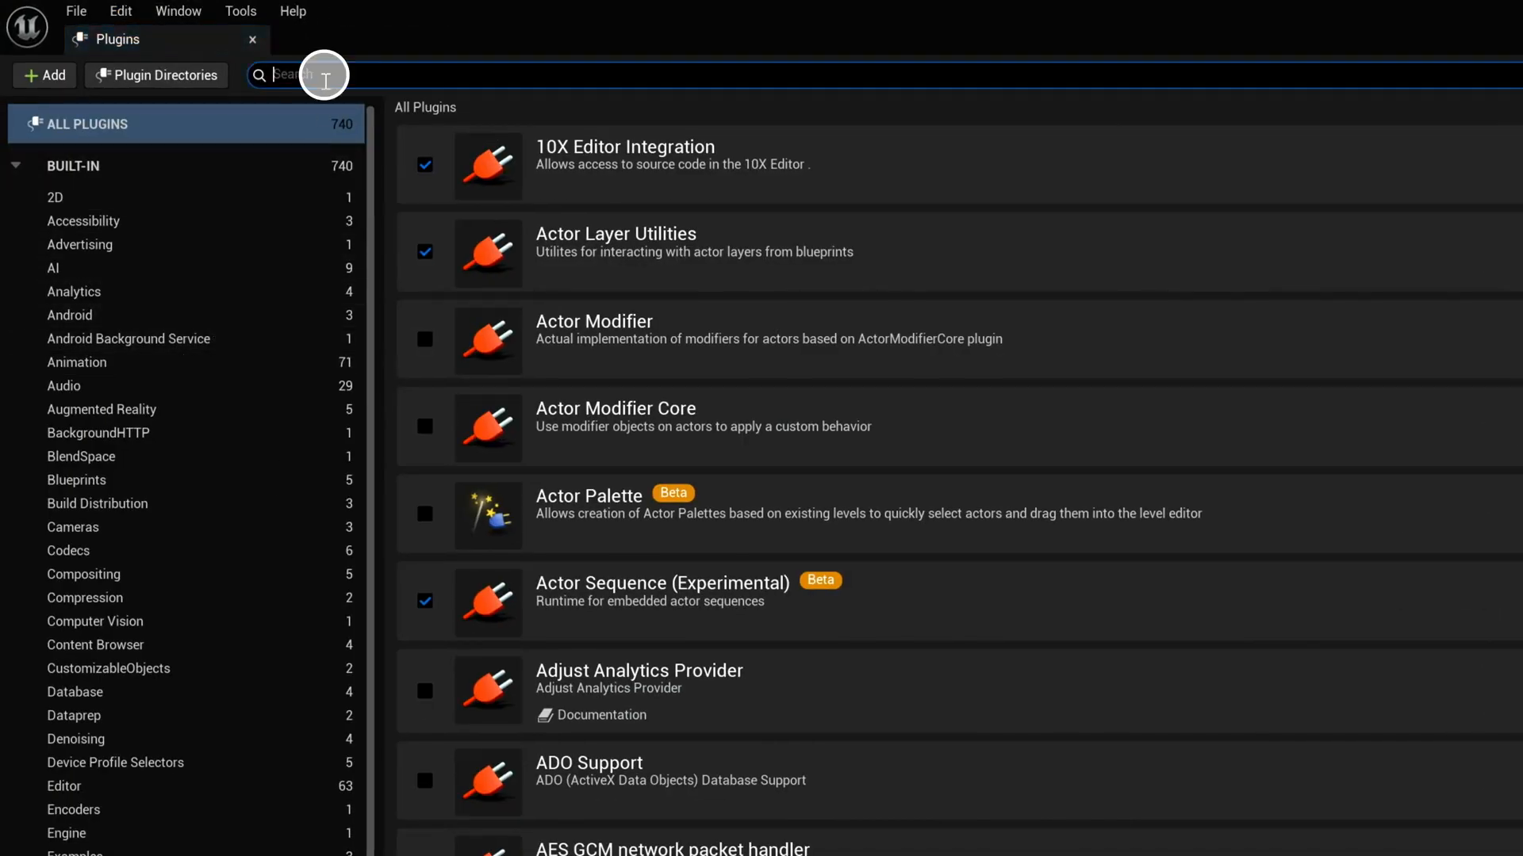
left_click(424, 163)
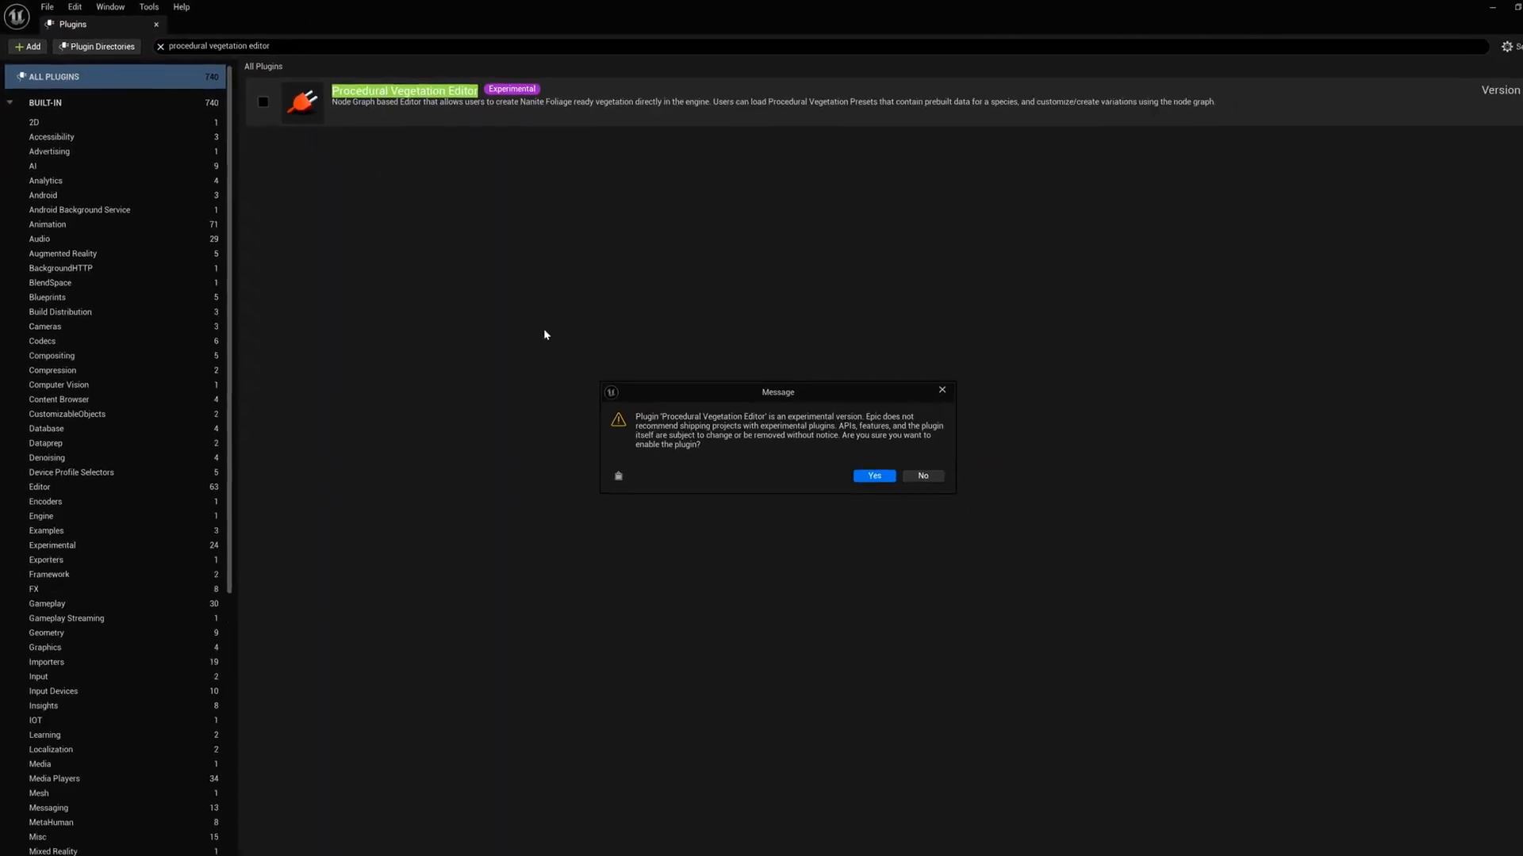
left_click(842, 469)
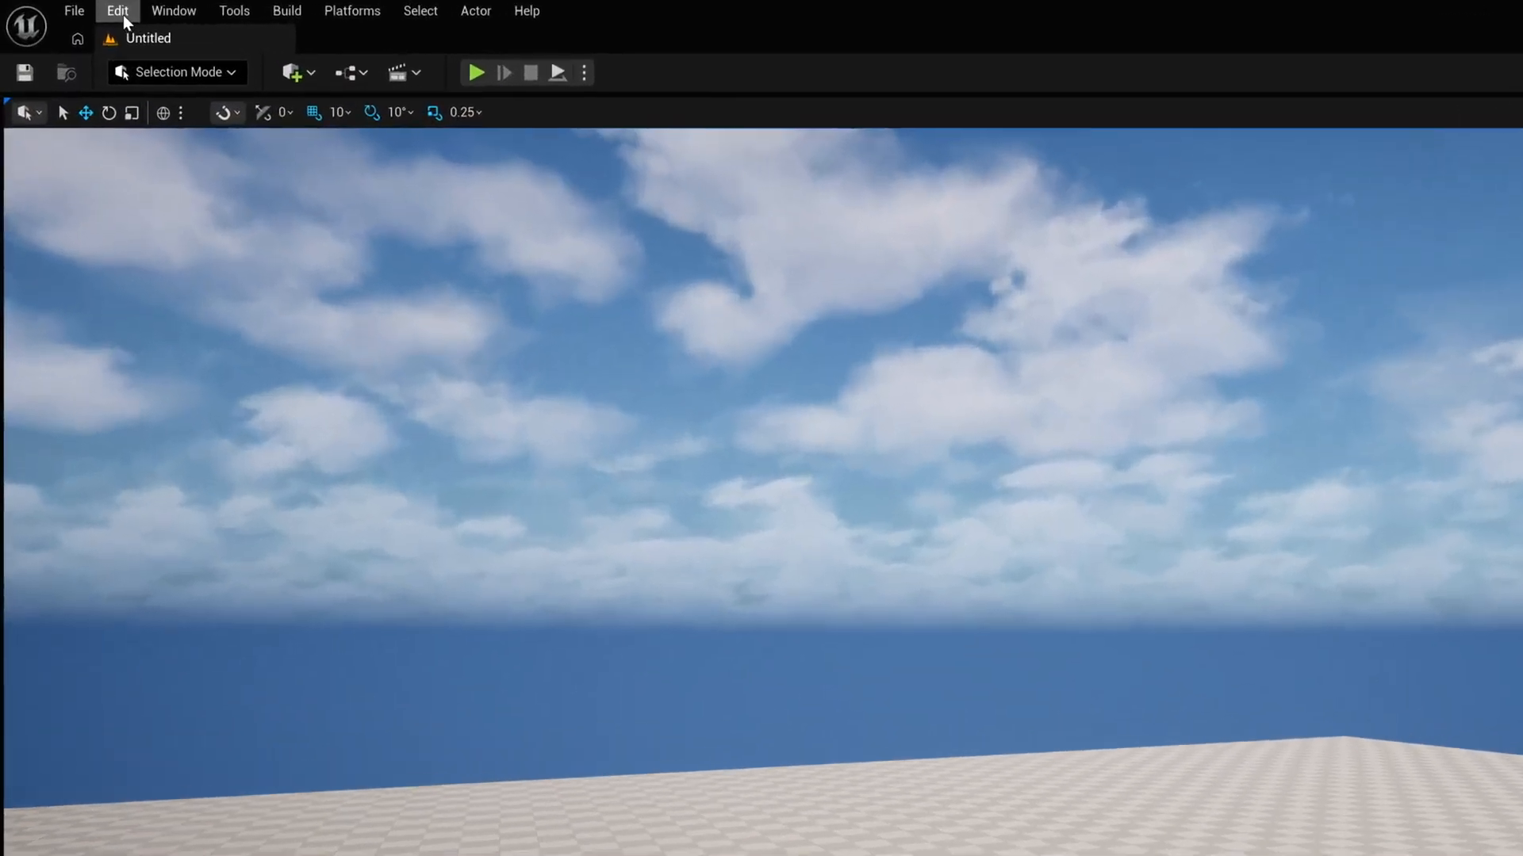
Enable Nanite Foliage (Experimental) in the project settings and restart the editor to apply it
left_click(74, 7)
left_click(204, 319)
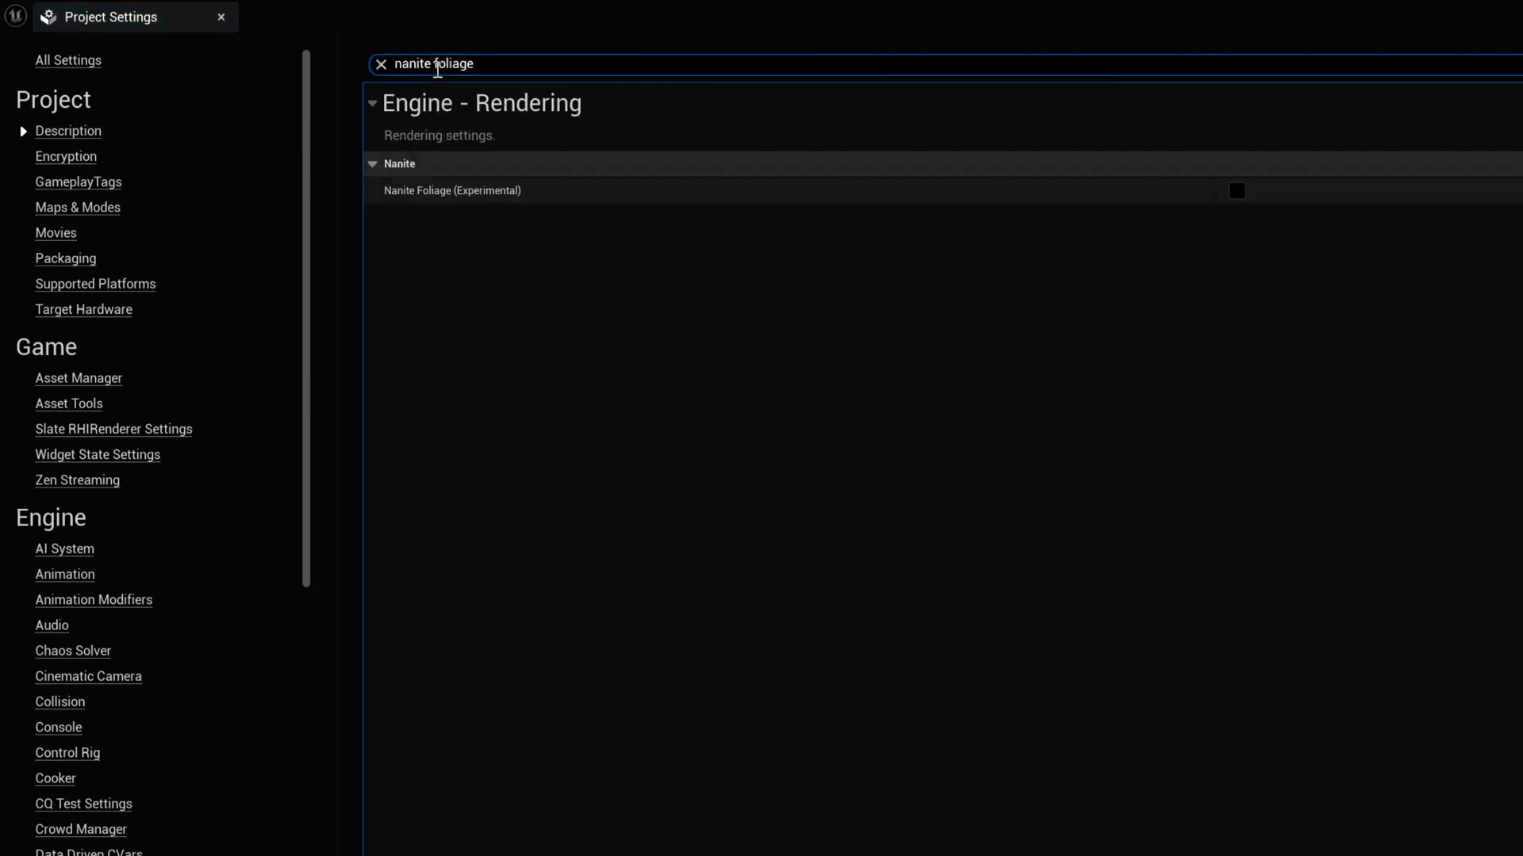
left_click(1233, 193)
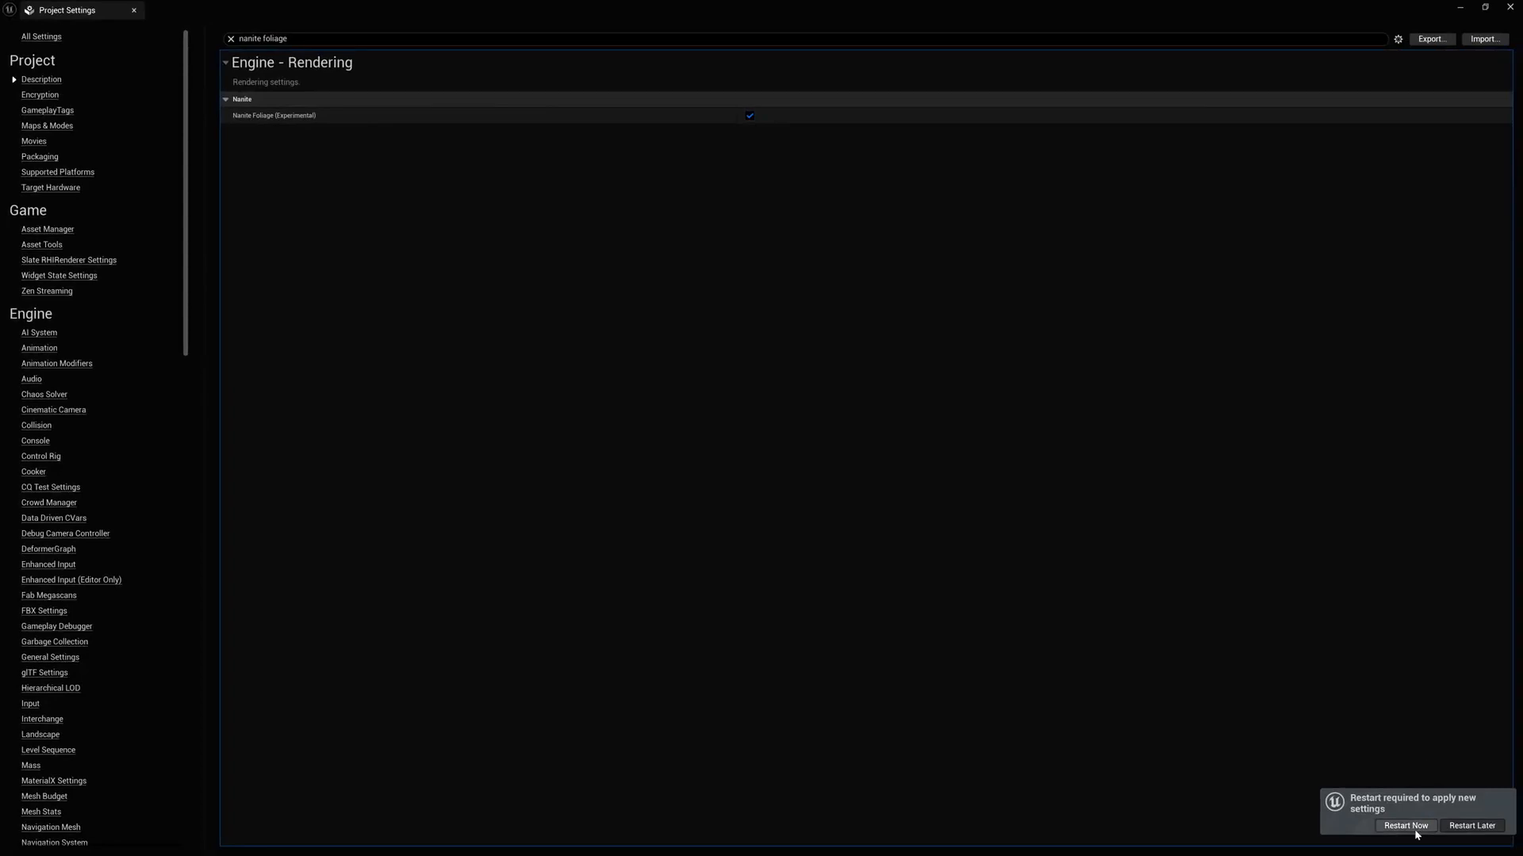
left_click(1419, 824)
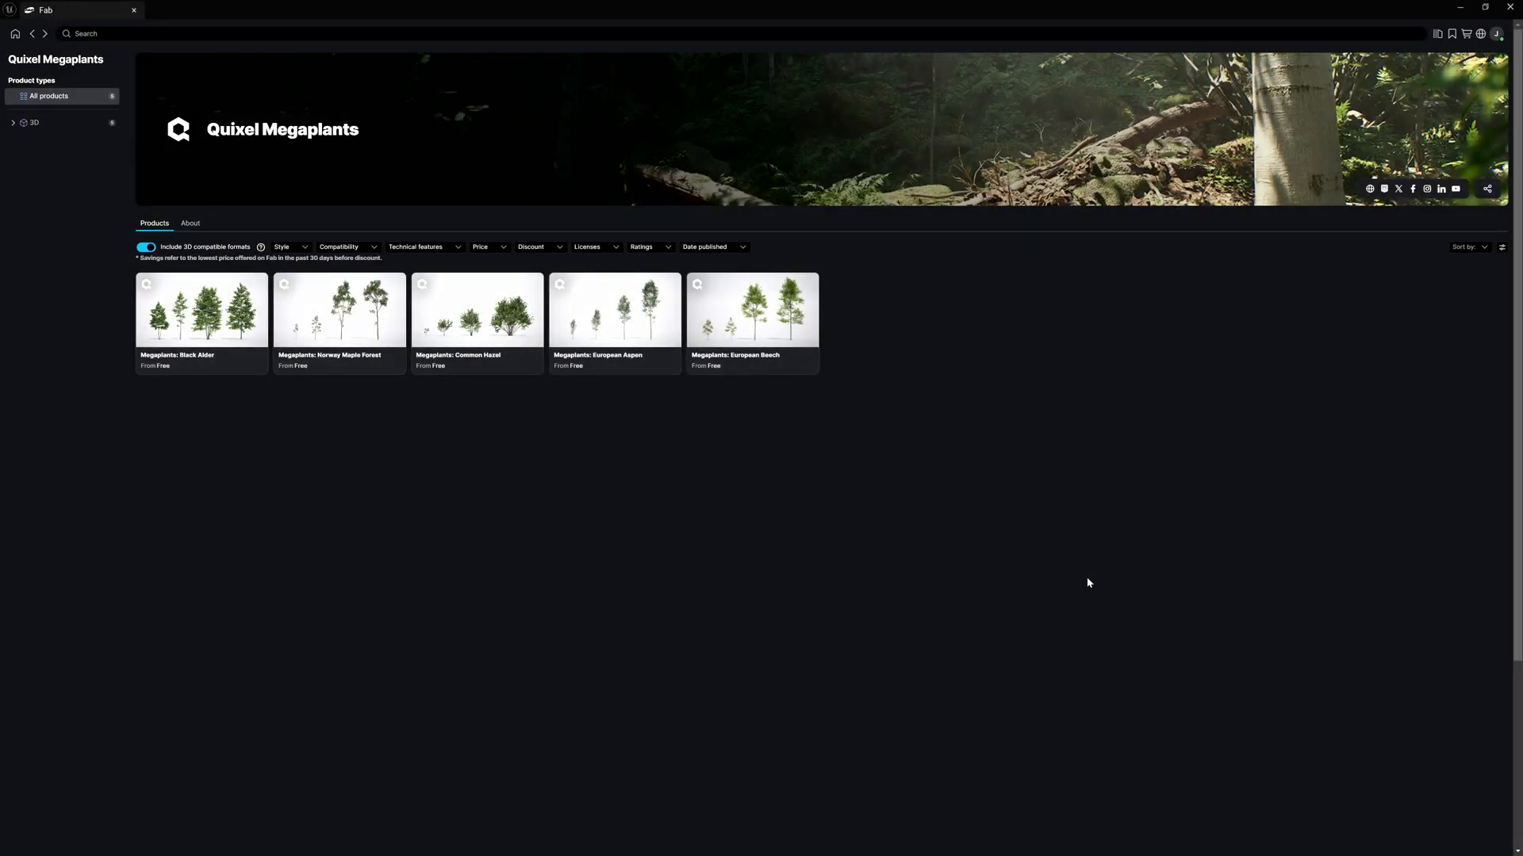
Add the free Megaplants: European Beech product from Fab to the project
left_click(751, 313)
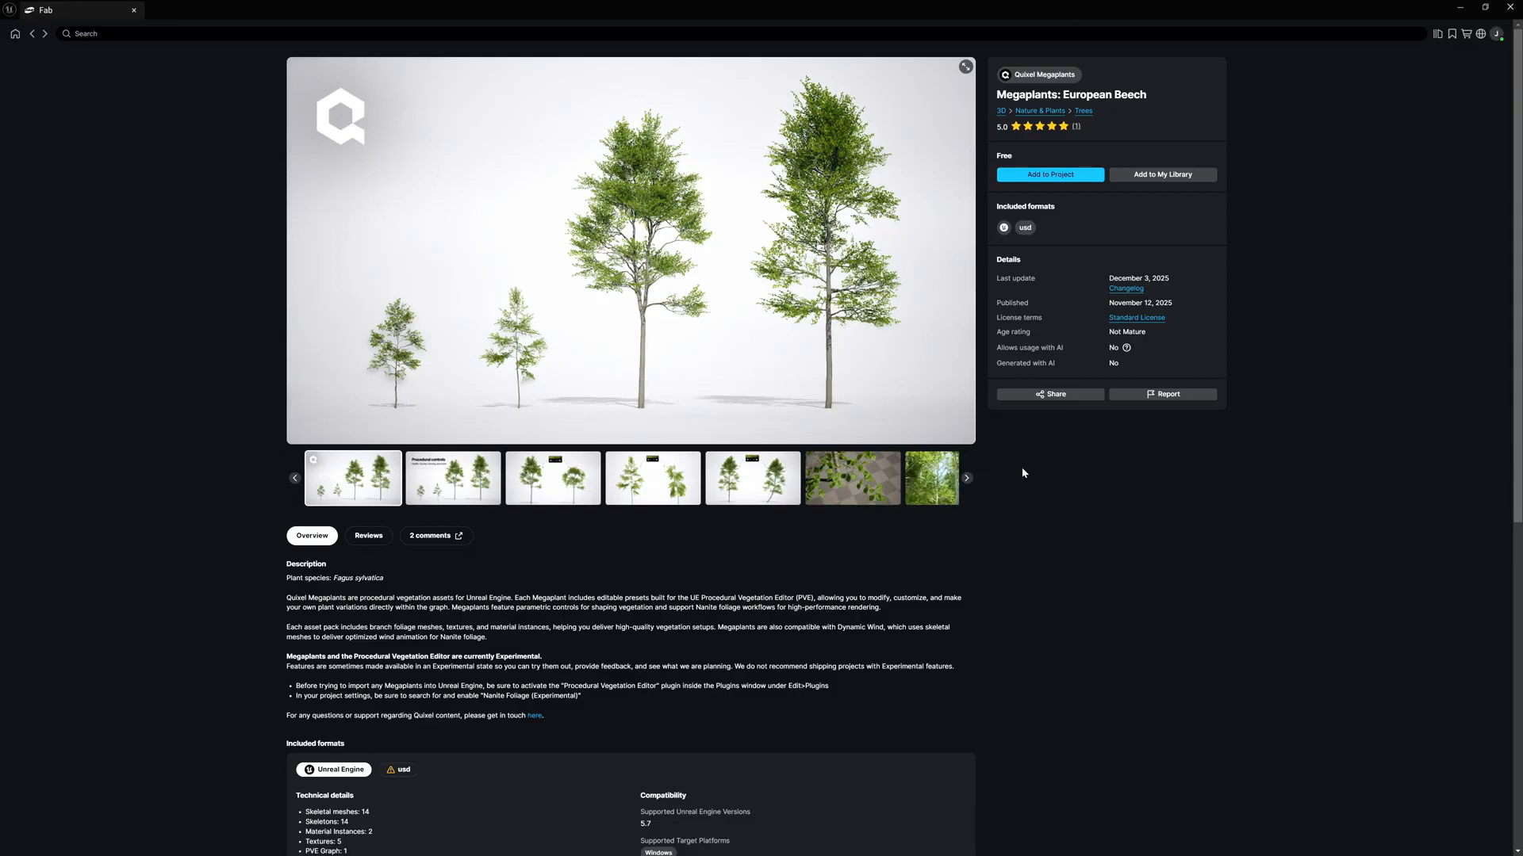
left_click(1047, 176)
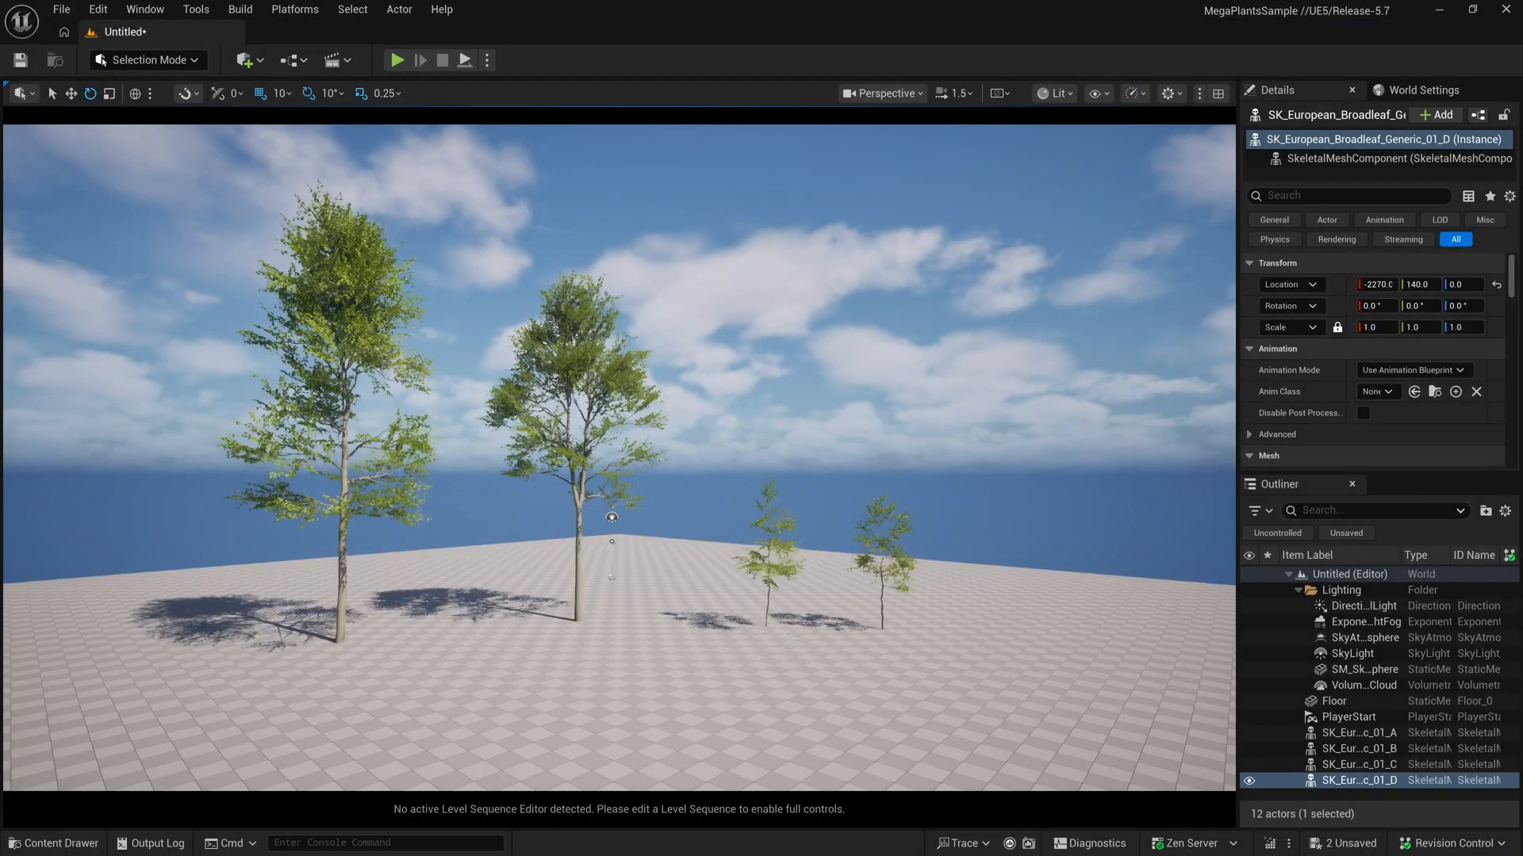
Open the PVE_European_Beech_Generic_01 procedural vegetation asset from the Tree_European_Beech_Generic_01 folder
key("ctrl+space")
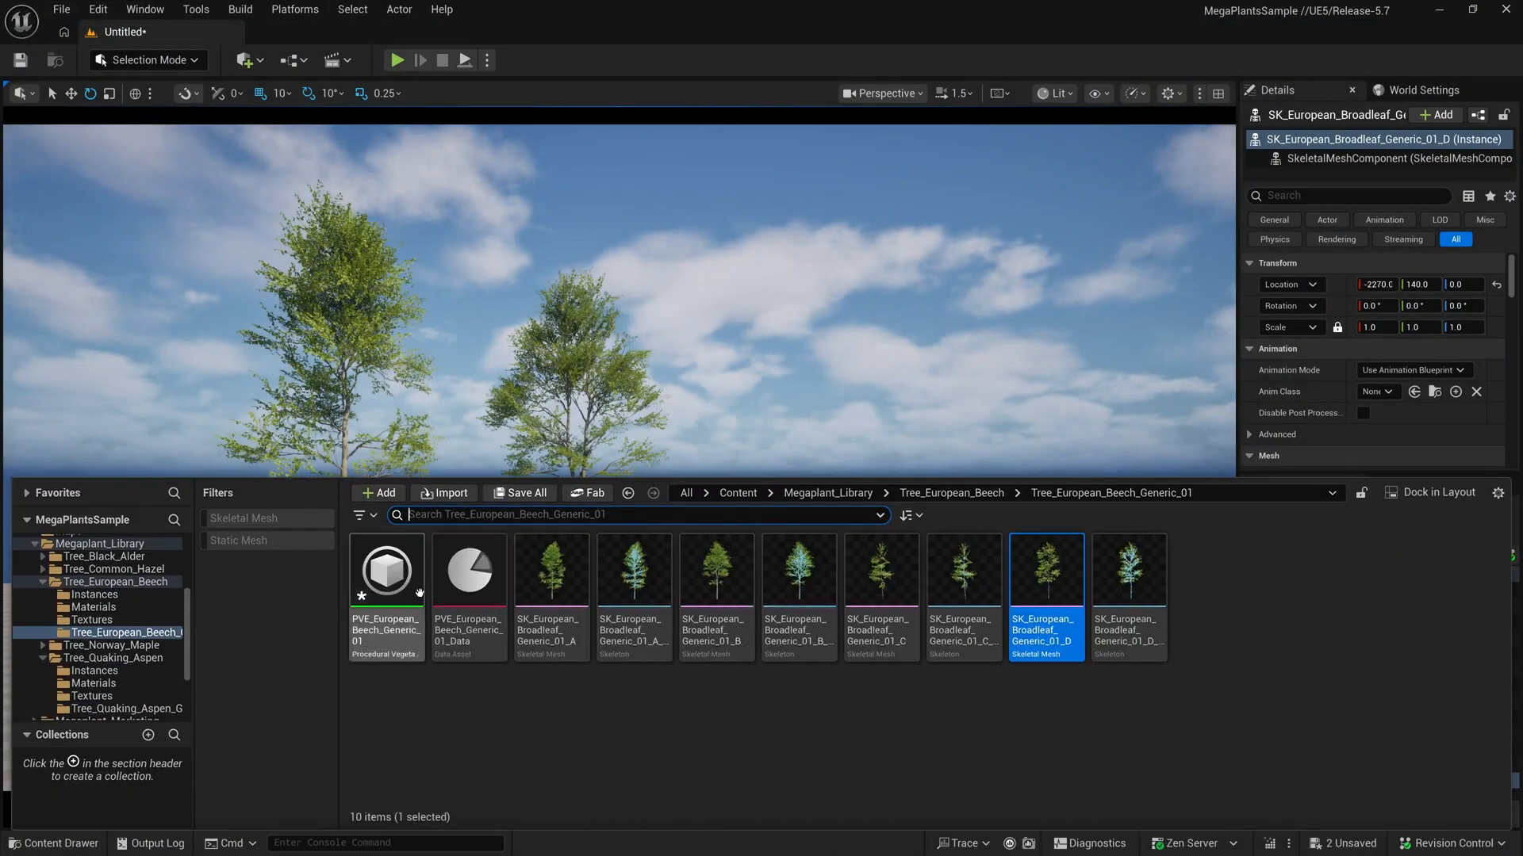
double_click(409, 585)
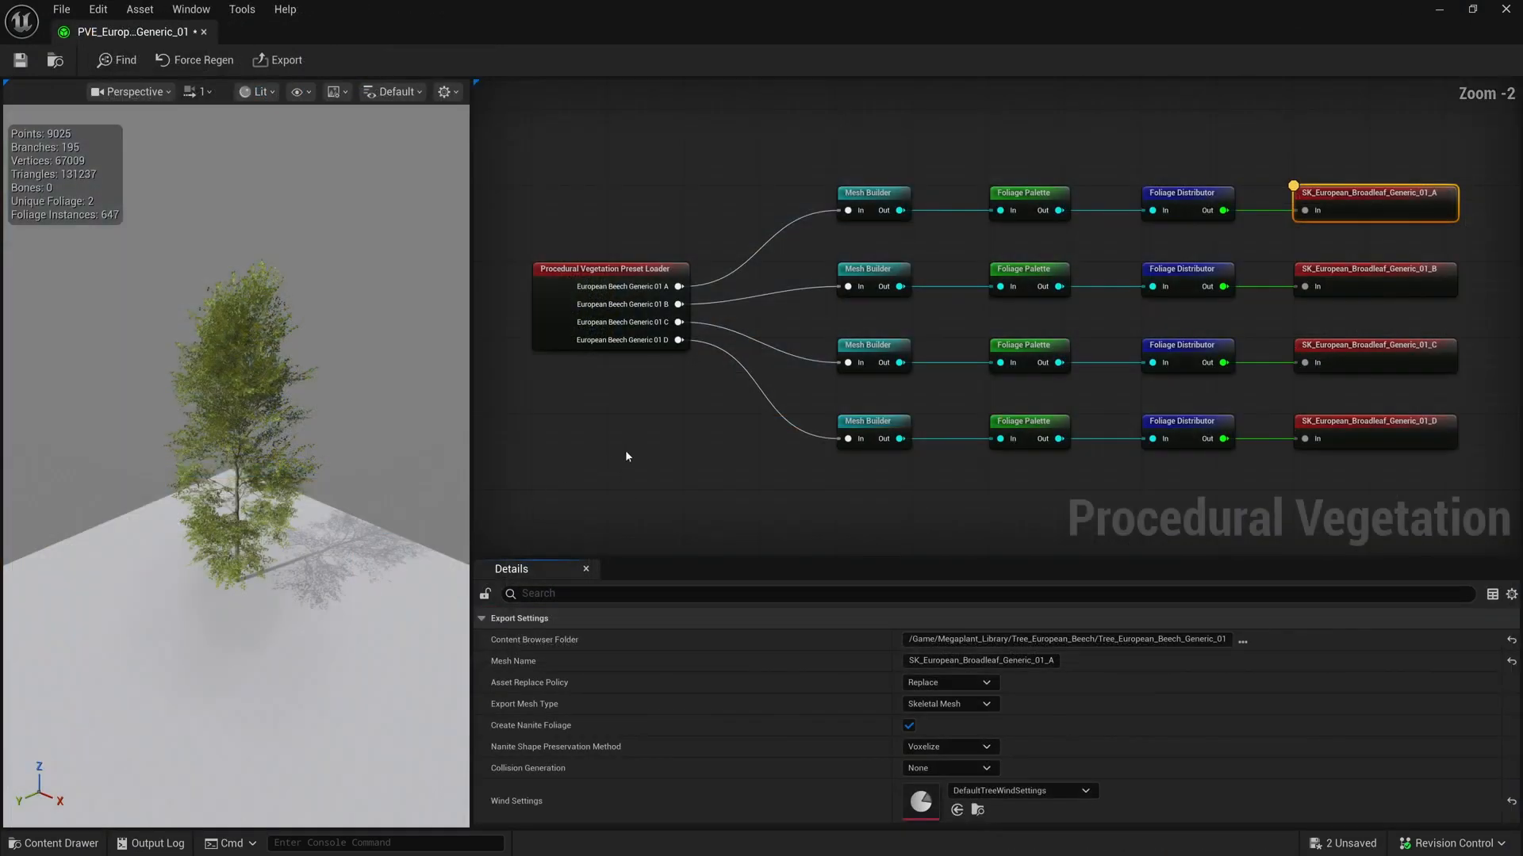
Preview the tree variations of the SK_European_Broadleaf_Generic_01 B, C and D output nodes one after another
right_click_drag(706, 437, 602, 465)
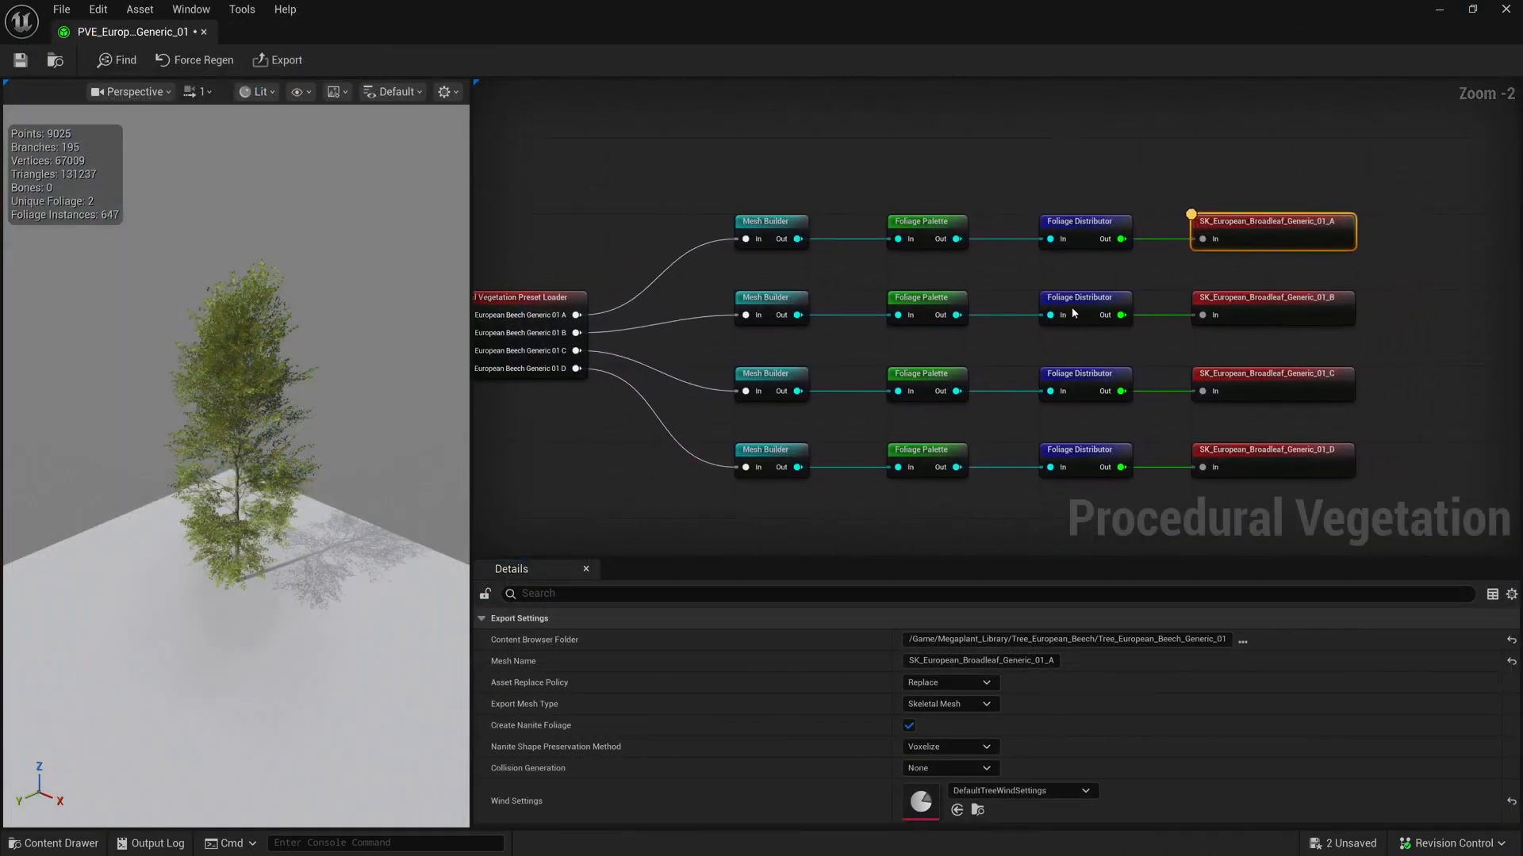
left_click(1295, 303)
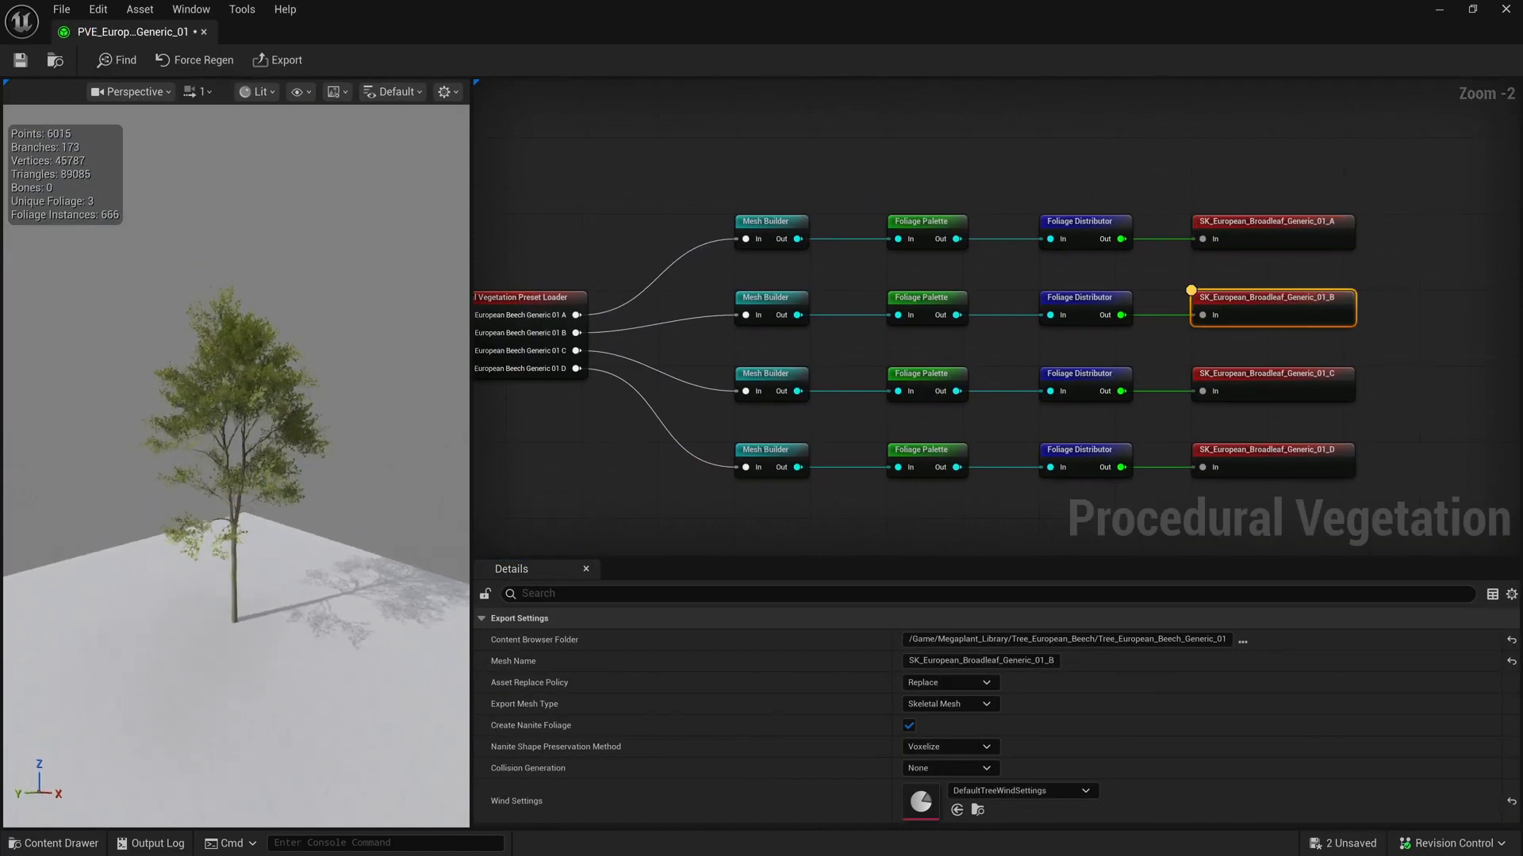
left_click(1340, 394)
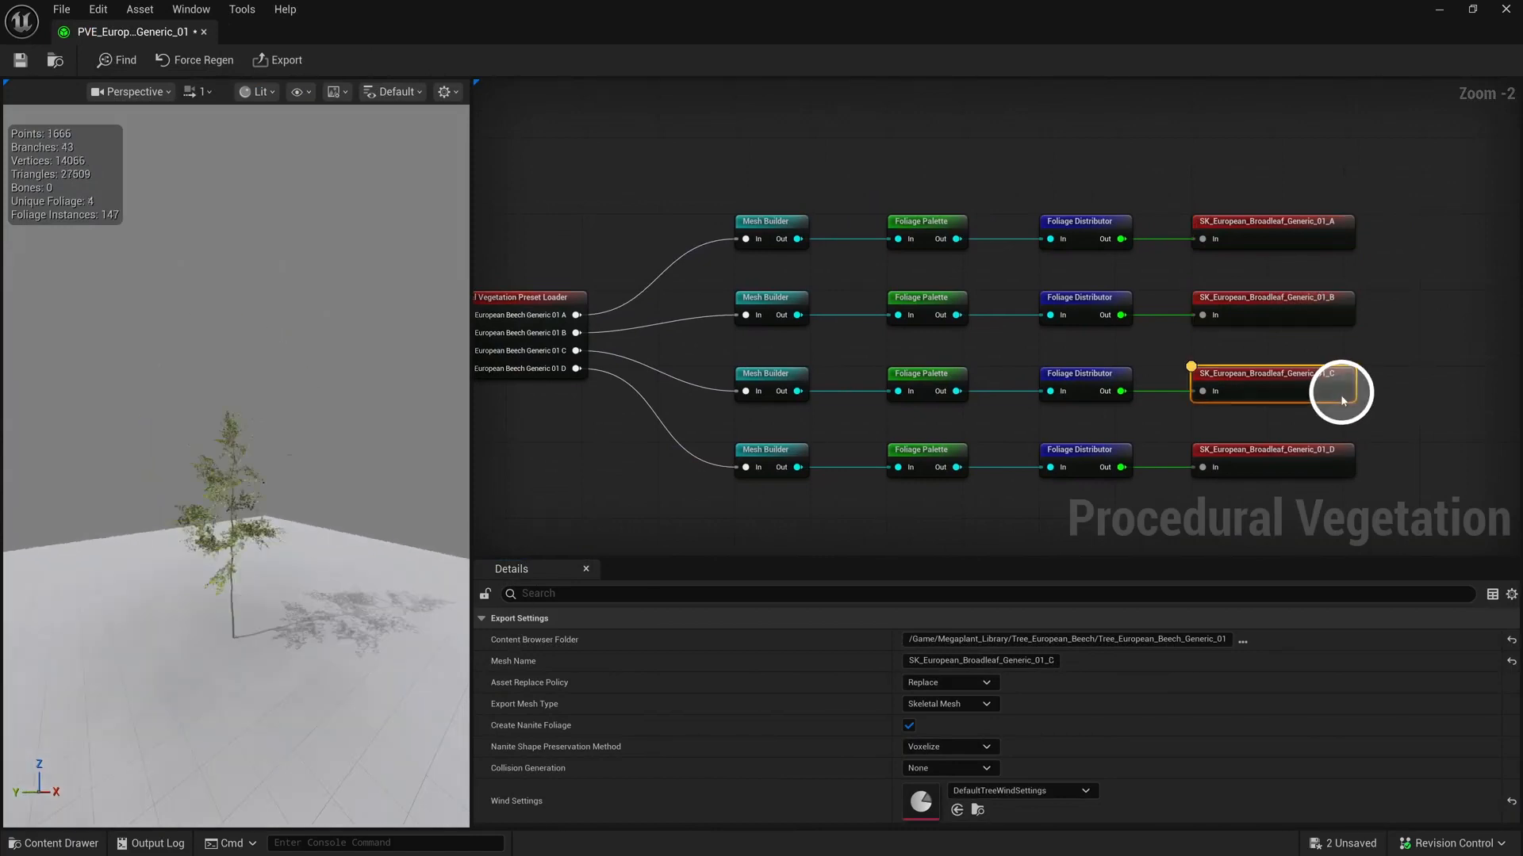
left_click(1294, 460)
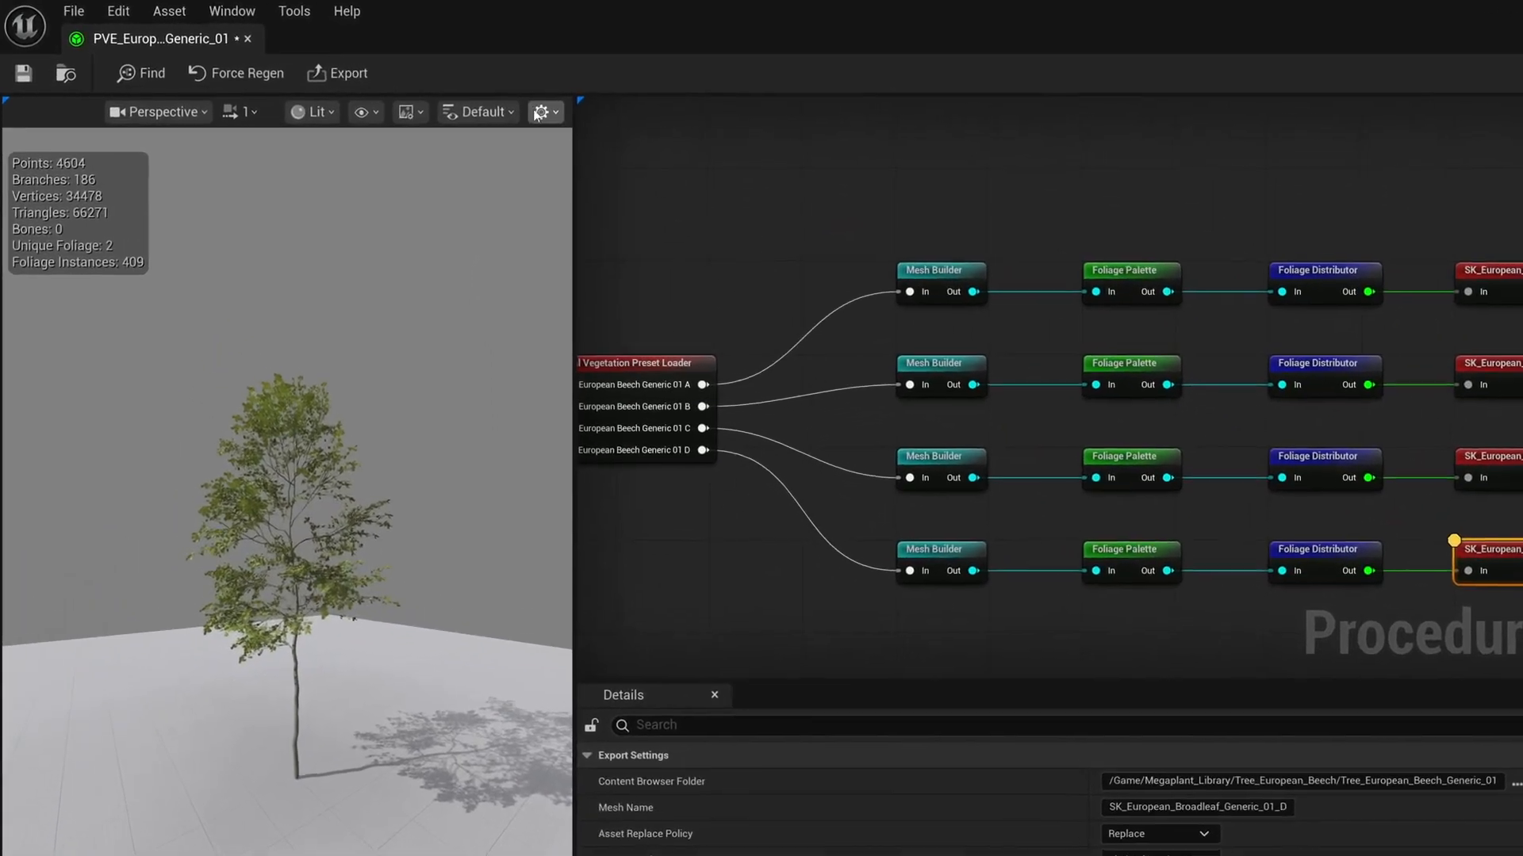
Turn off Auto focus viewport for the vegetation preview
left_click(446, 91)
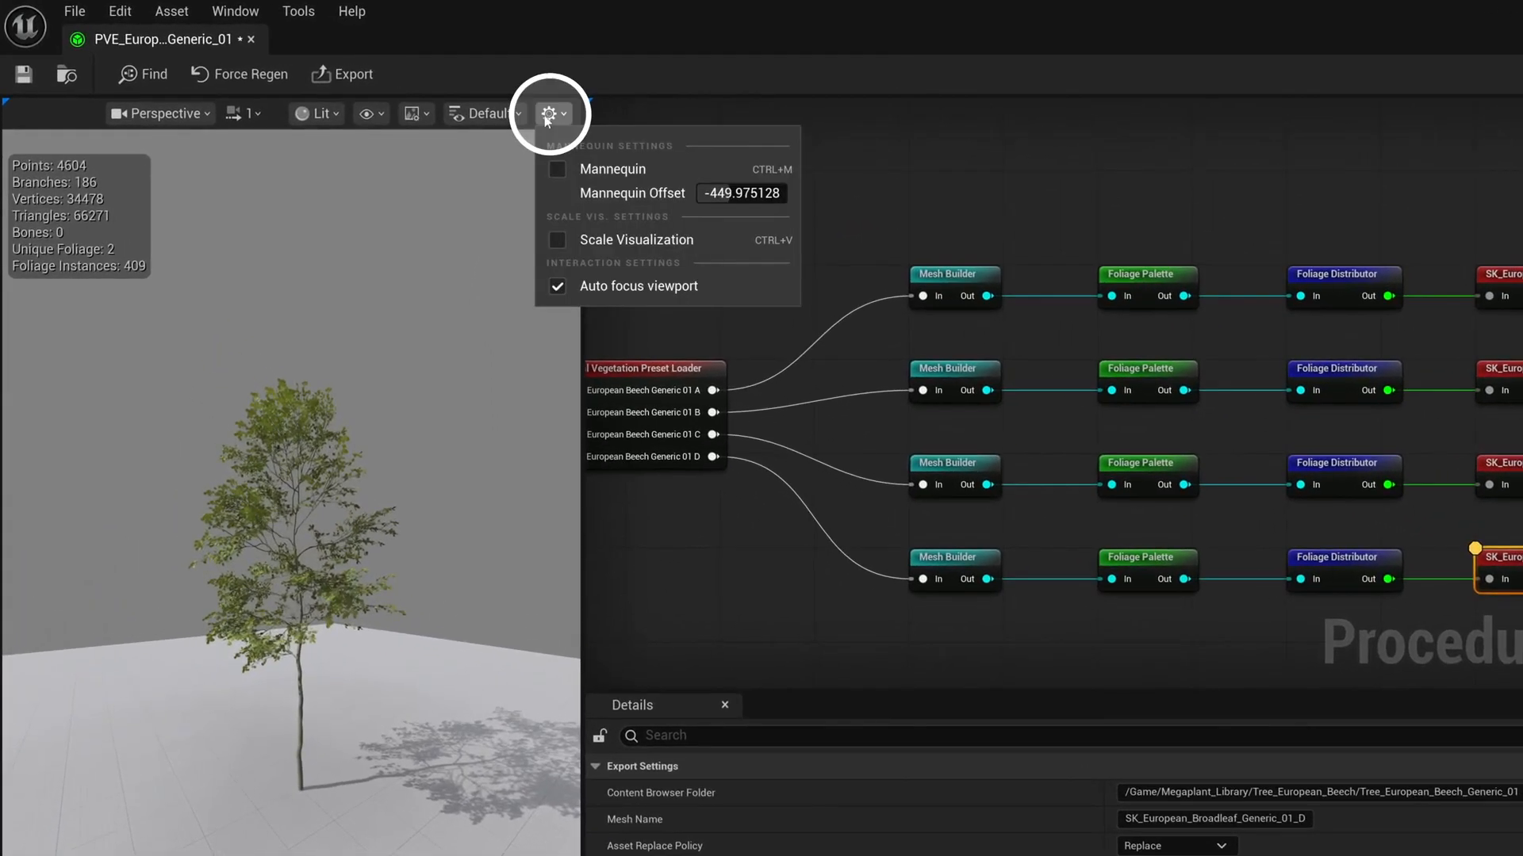
left_click(557, 286)
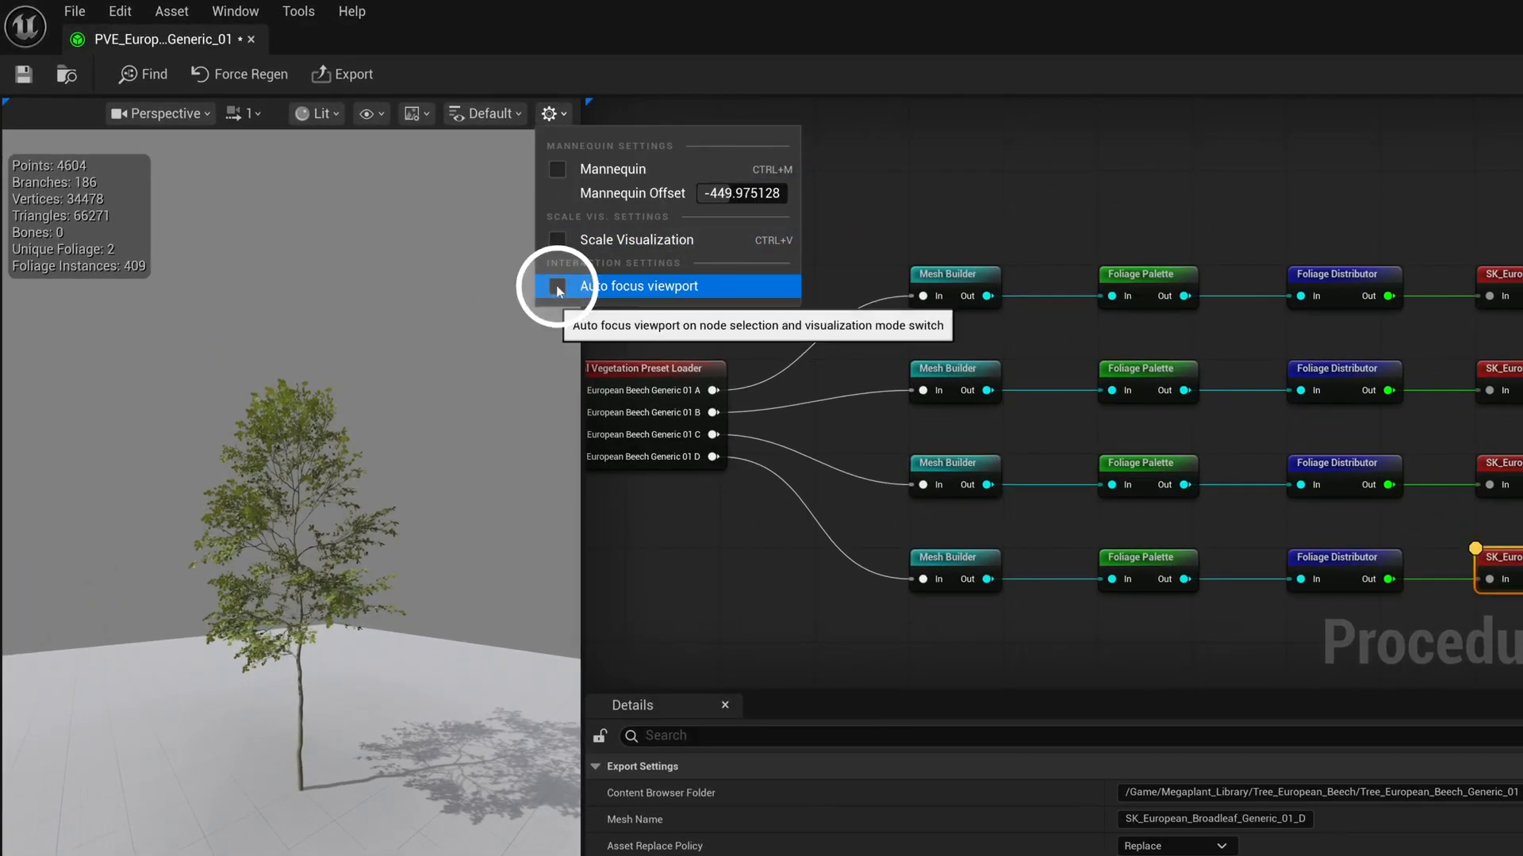
Show and hide the scale mannequin in the preview, and do the same with Scale Visualization
left_click(557, 170)
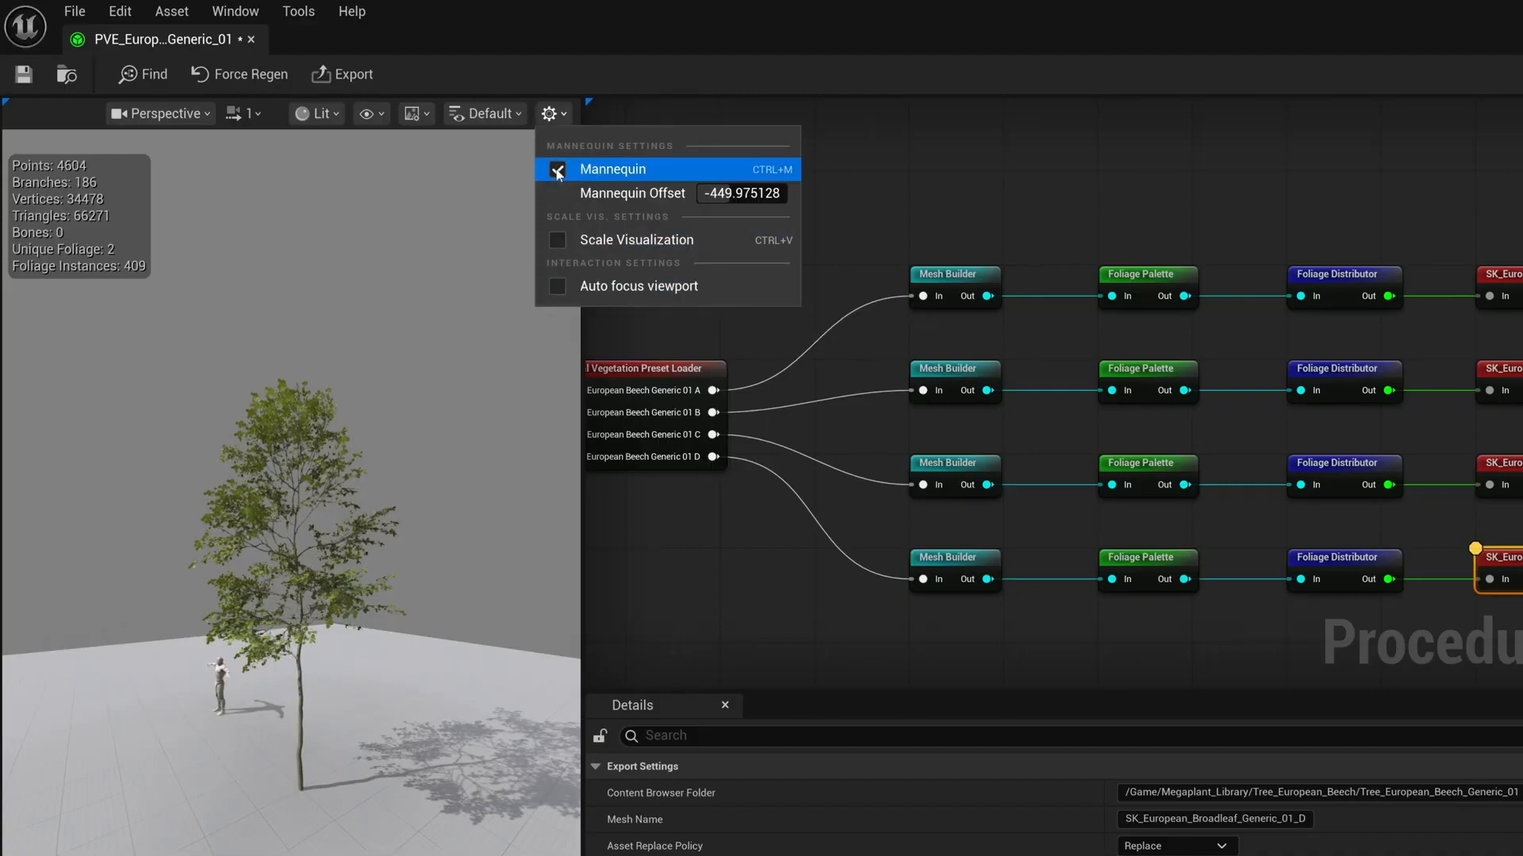
left_click(558, 170)
left_click(559, 241)
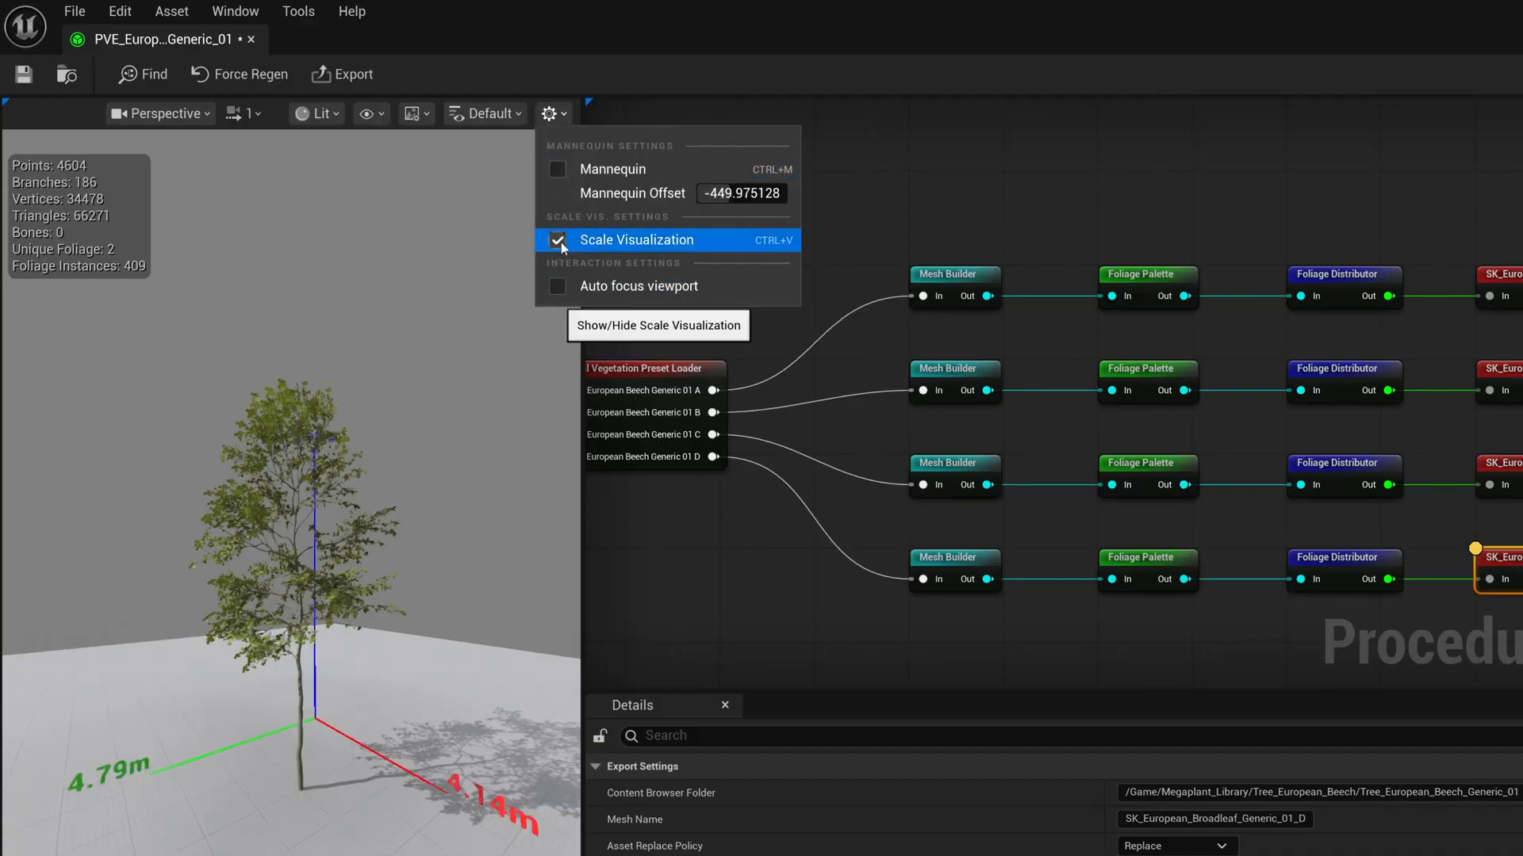
left_click(560, 241)
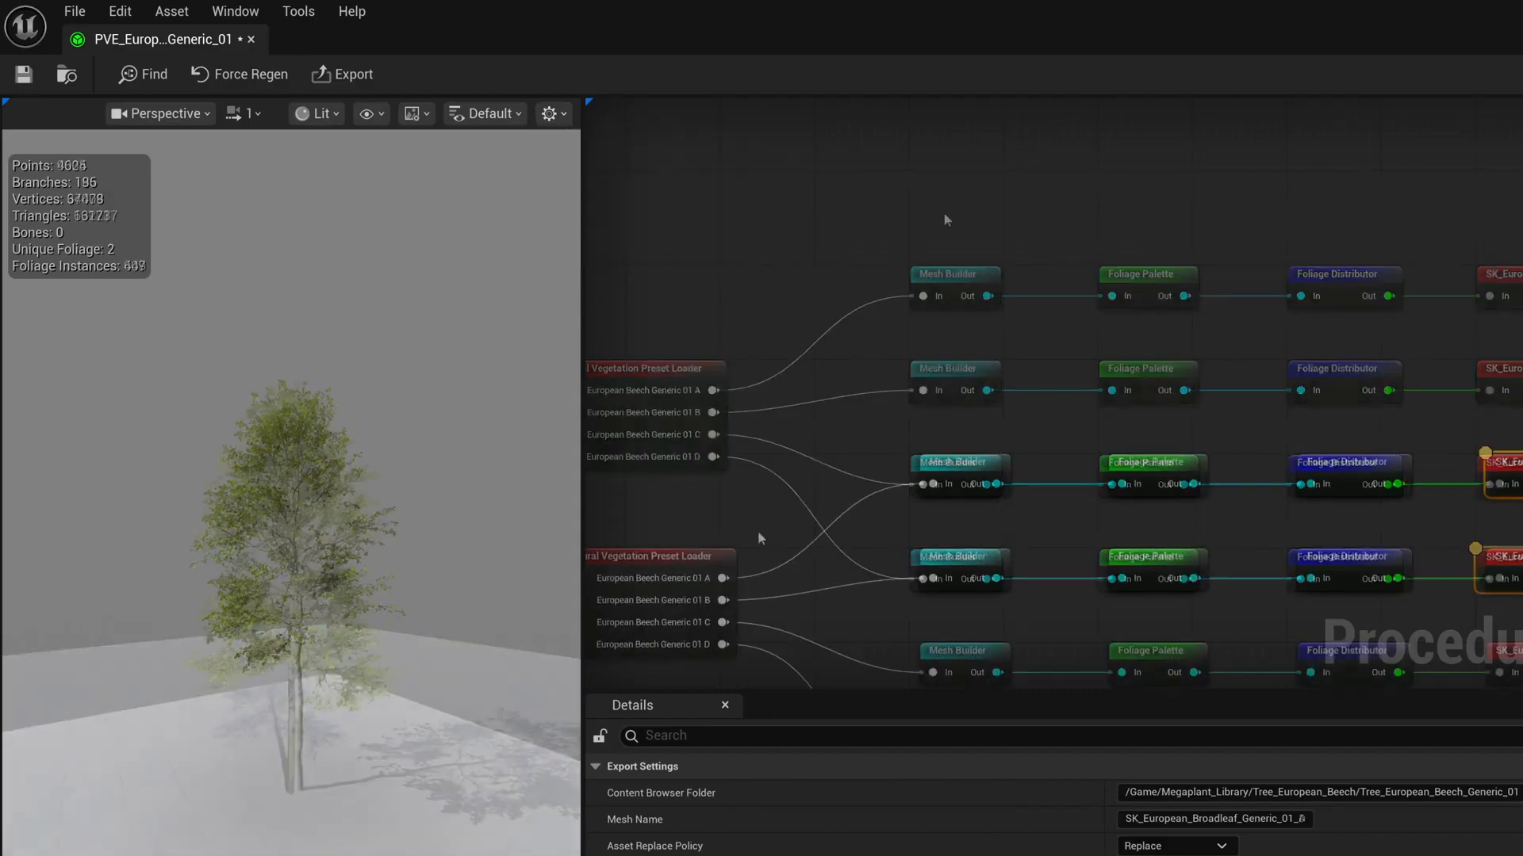
Add a Carve node fed by the European Beech Generic 01 A output and place it above the Mesh Builder nodes
left_click_drag(723, 578, 904, 346)
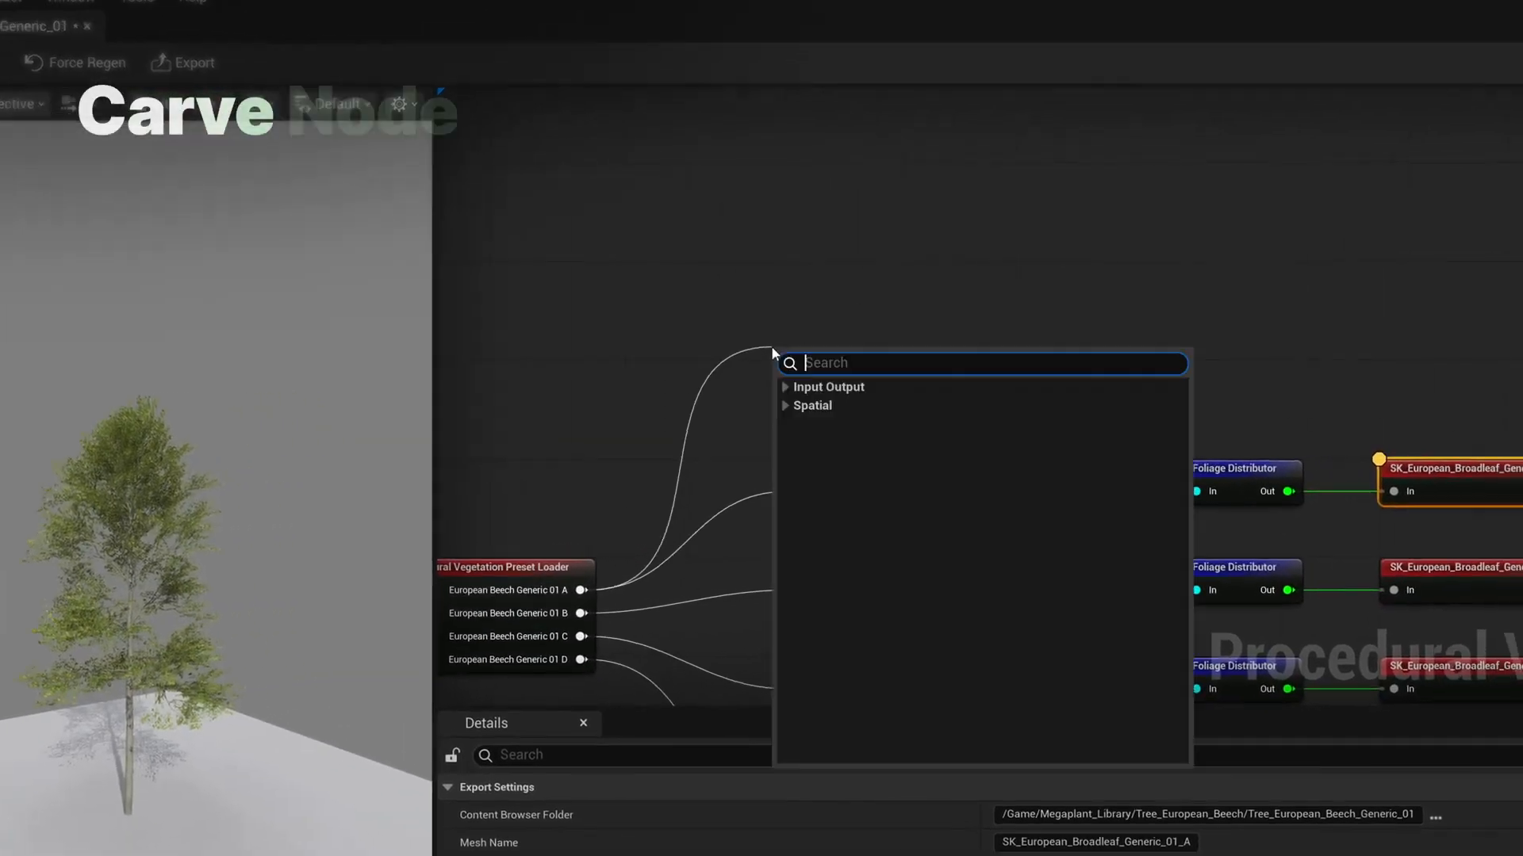
left_click(786, 406)
left_click(816, 446)
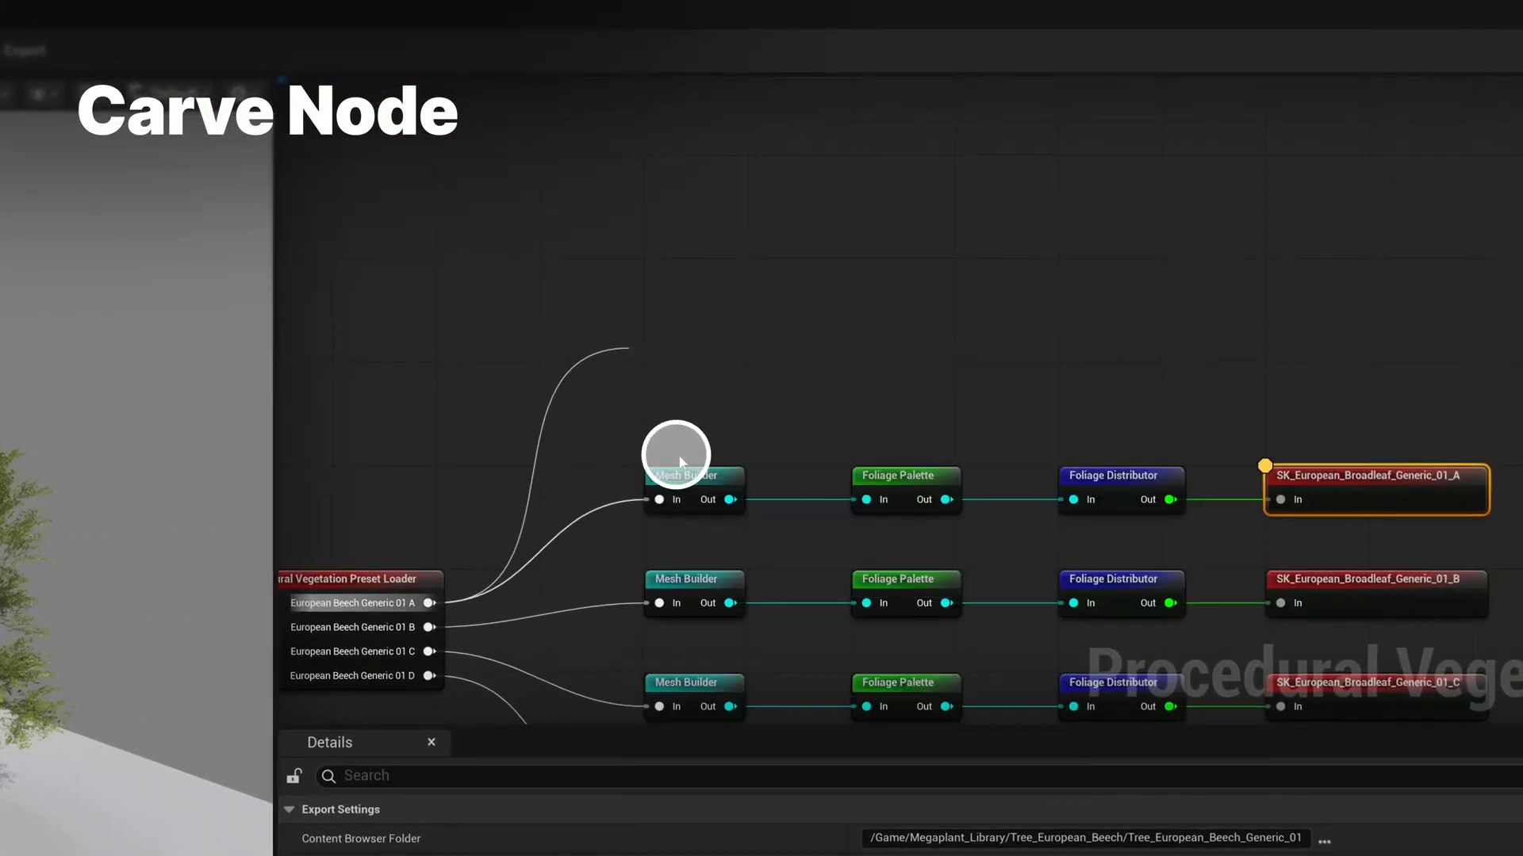
left_click_drag(658, 356, 674, 381)
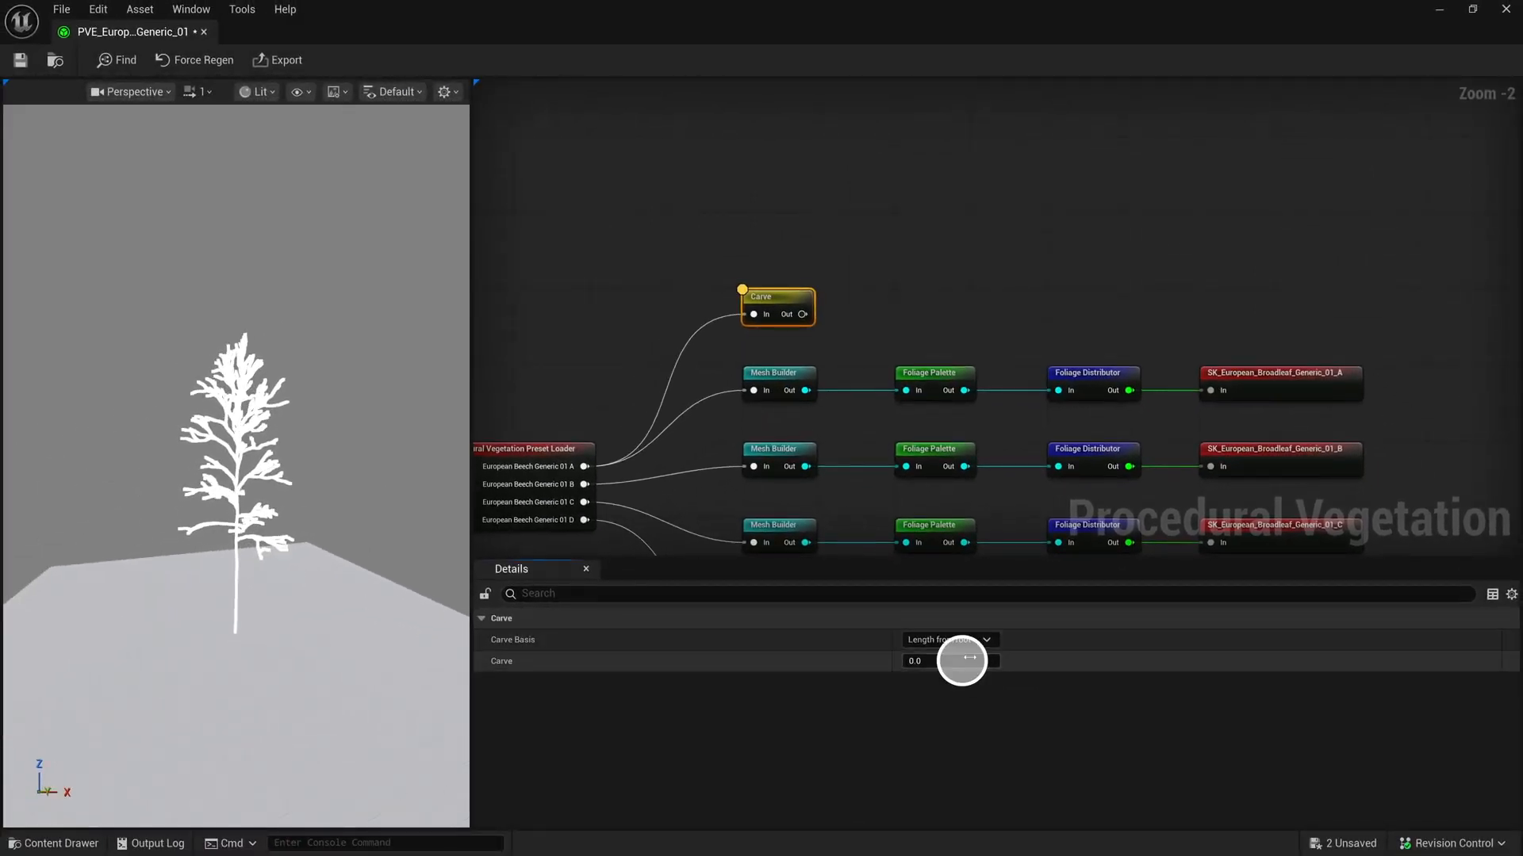
Try a Carve amount of about 0.35 with the Length from root basis, and reset it to 0
mouse_move(961, 659)
left_mouse_down()
mouse_move(984, 660)
mouse_move(970, 658)
left_mouse_up()
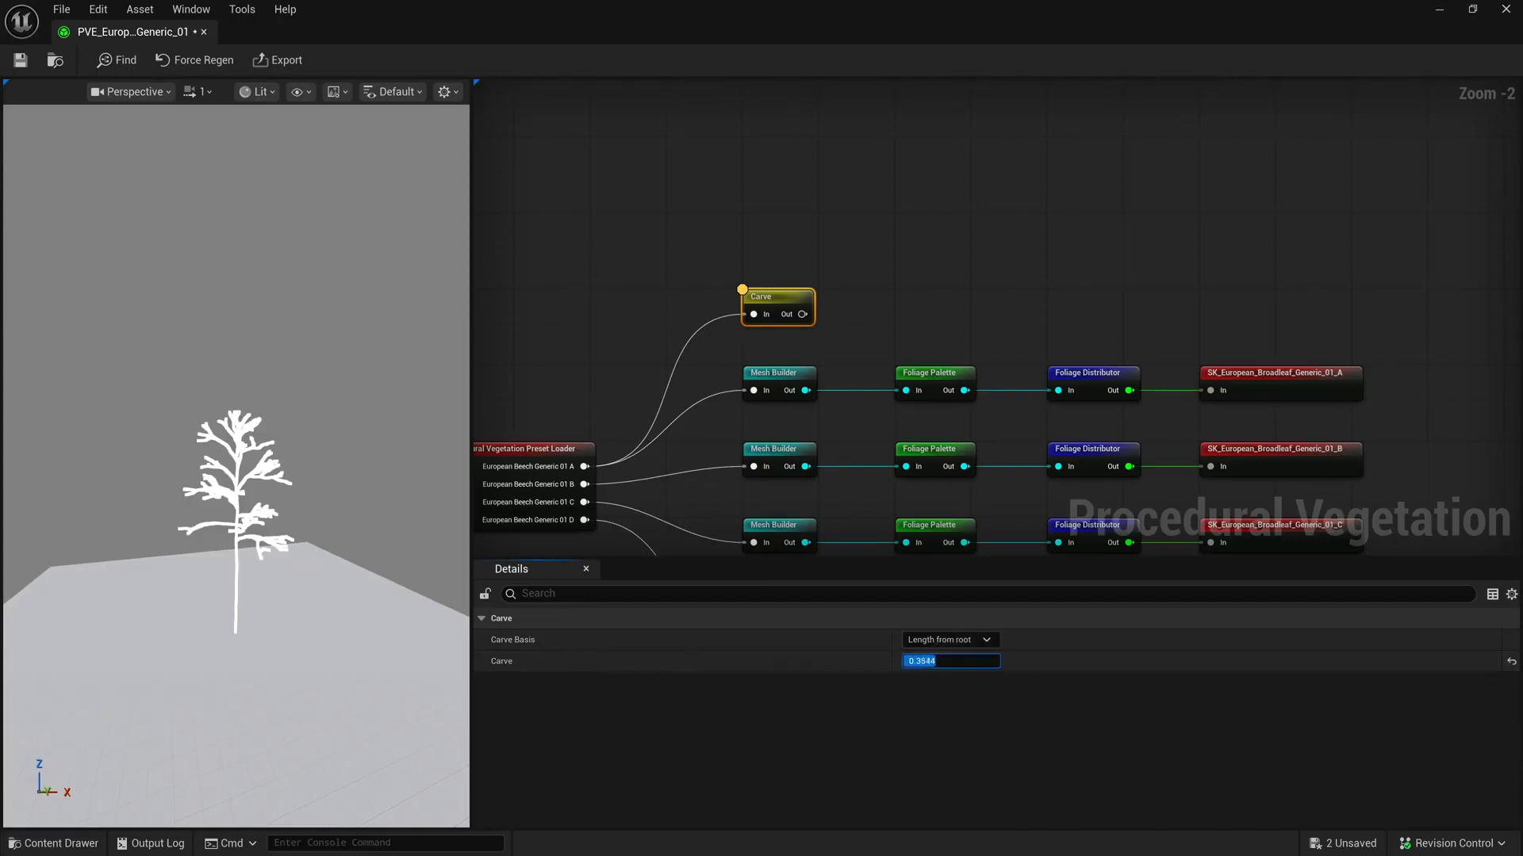
type("0")
key("Return")
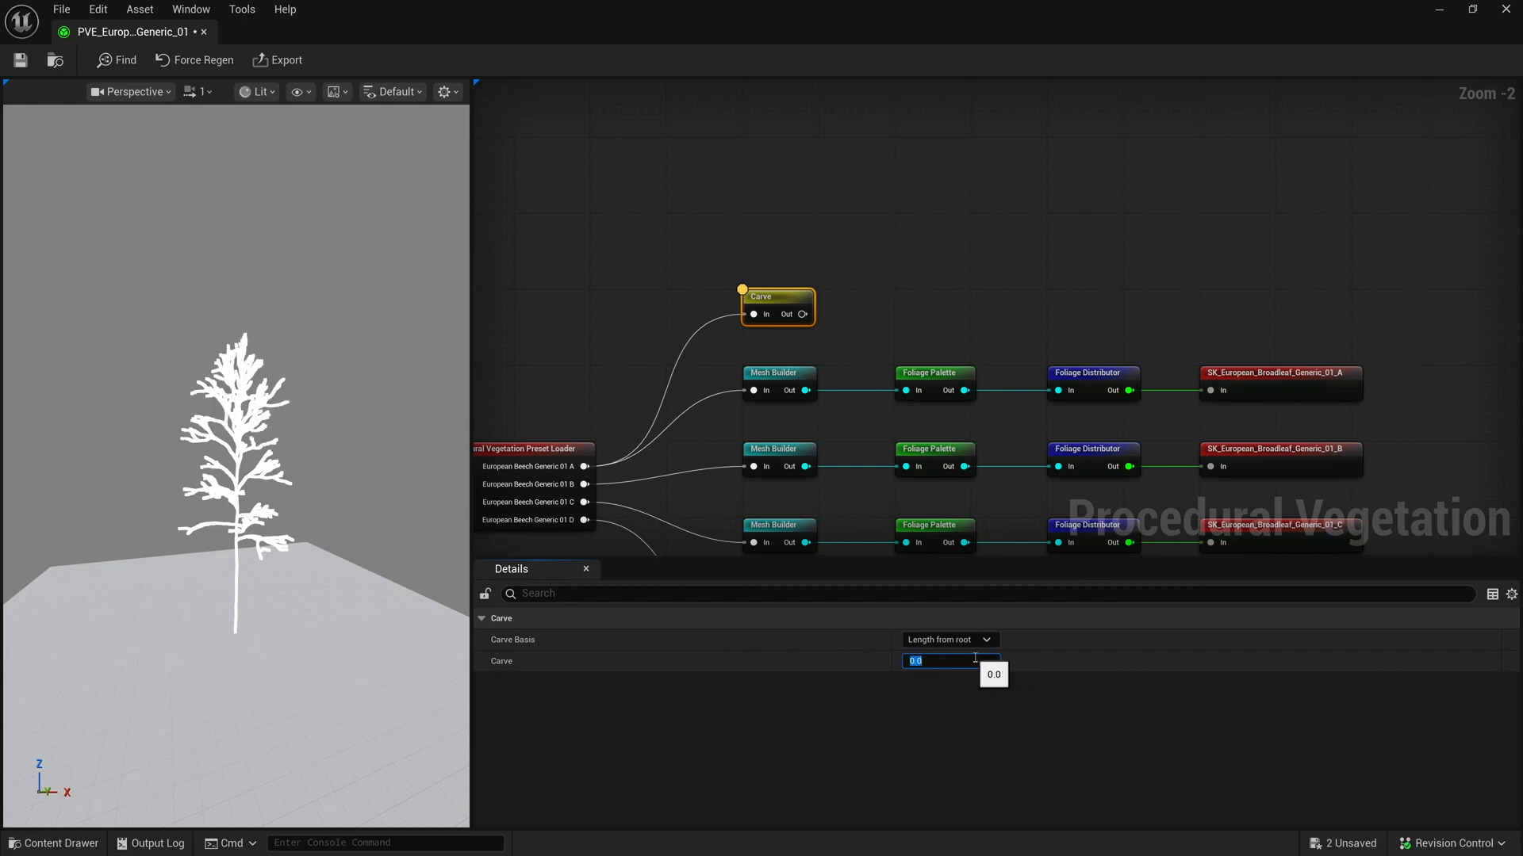
Switch the Carve Basis to From Bottom and try a Carve amount of about 0.11
left_click(967, 640)
left_click(944, 672)
left_click_drag(938, 668, 949, 667)
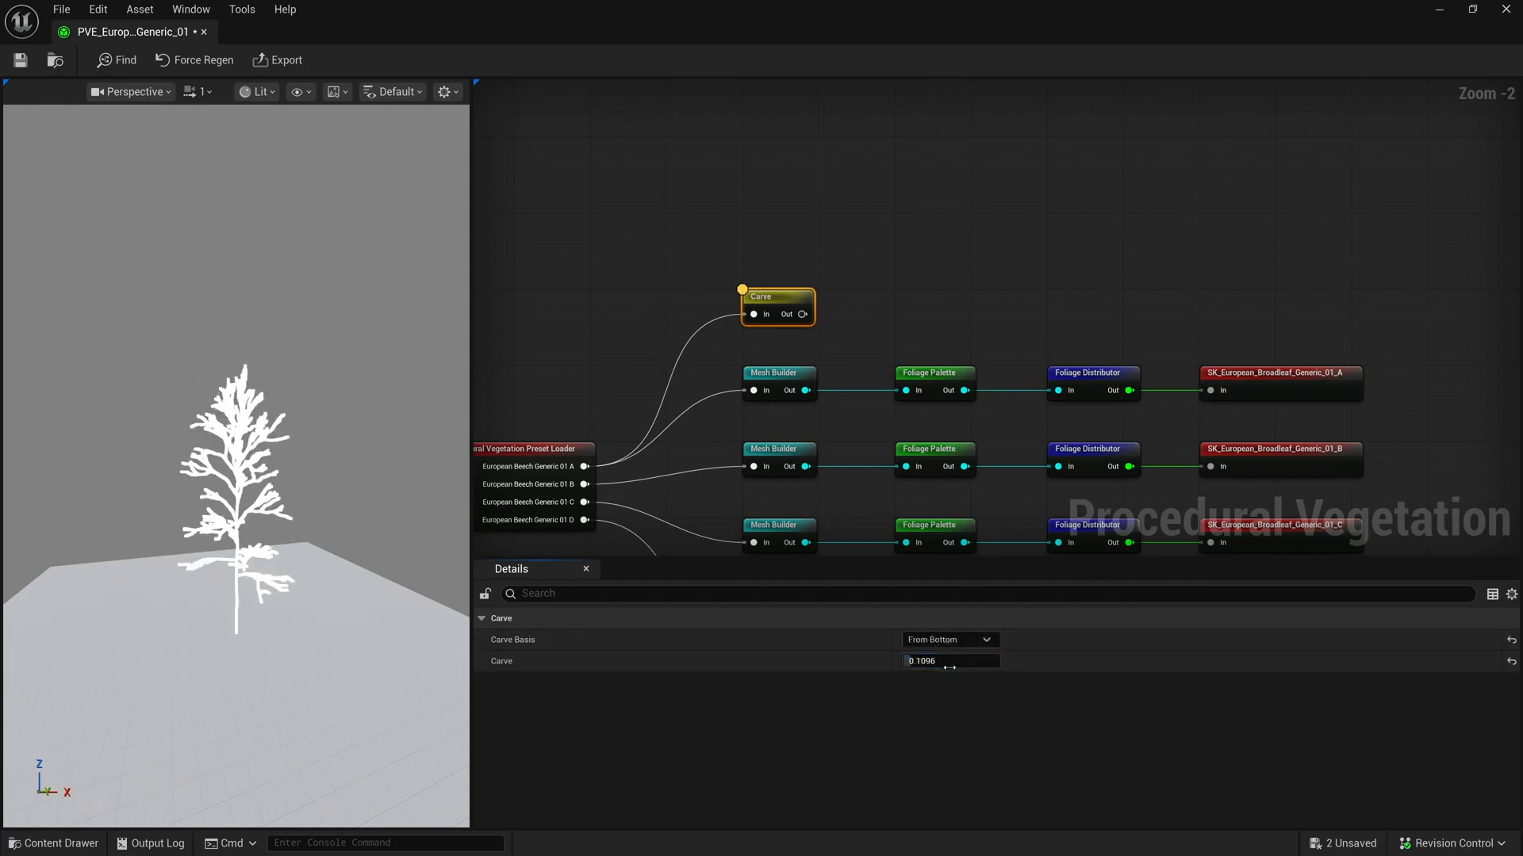
Switch the Carve Basis to Z Position and try a Carve amount of about 0.46
left_click(947, 639)
left_click(939, 683)
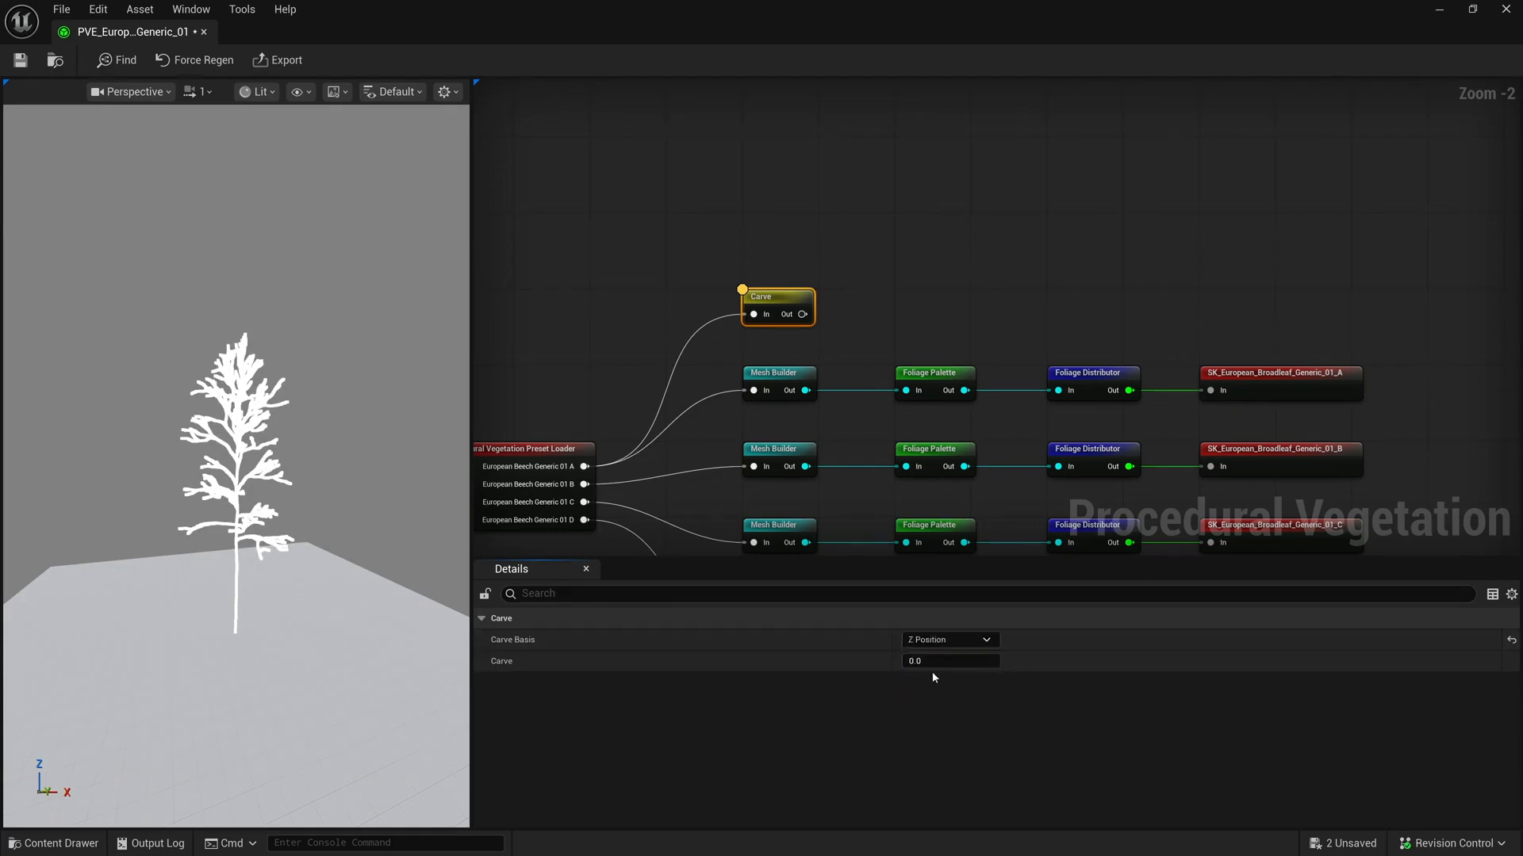
left_click_drag(921, 661, 959, 663)
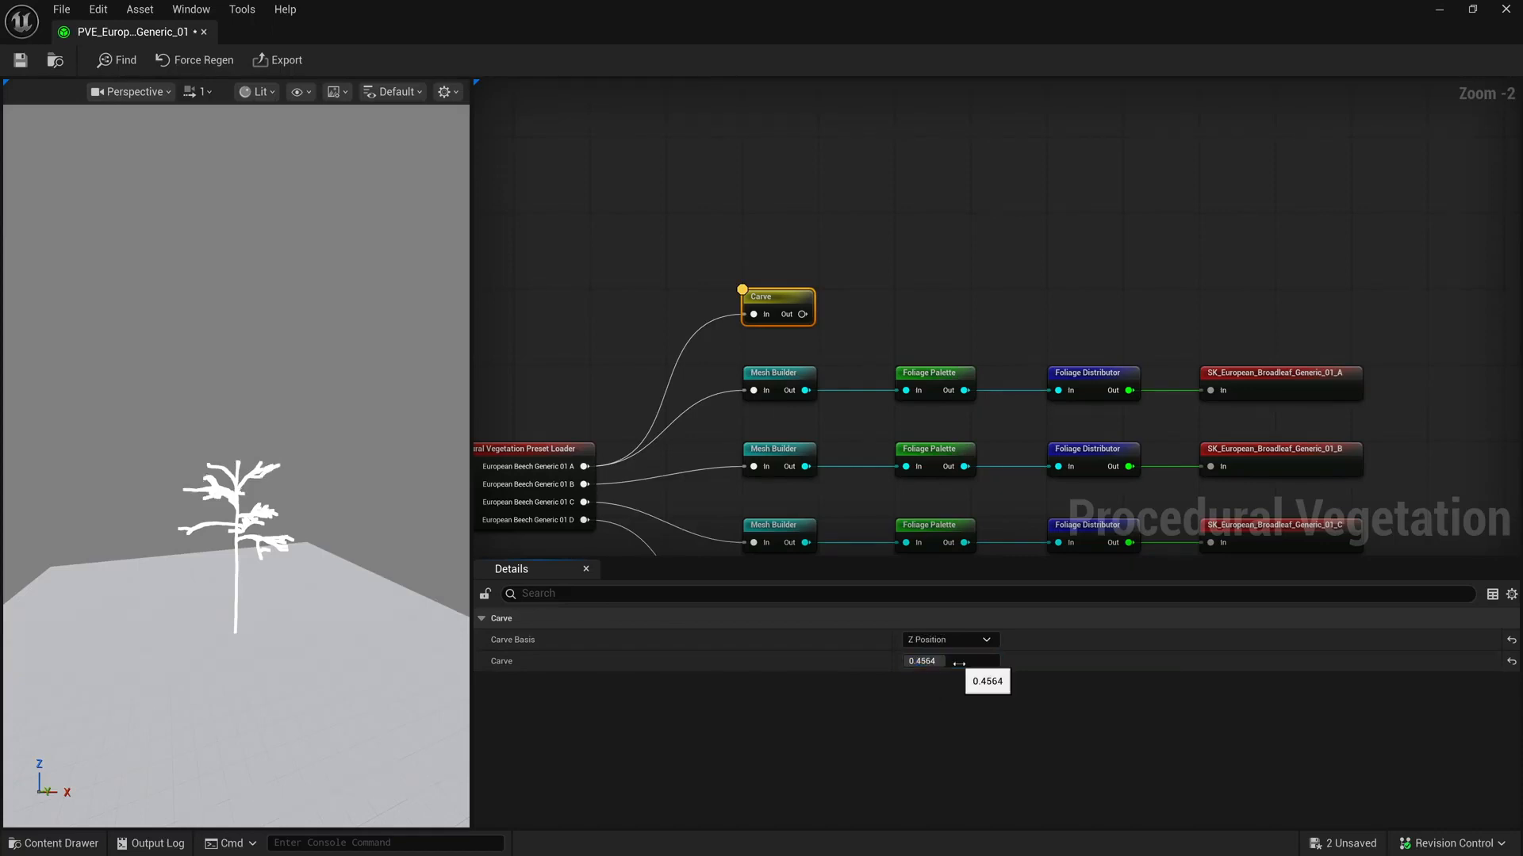
Switch the Carve Basis to Radius, try a Carve amount of about 0.06, and reset it to 0
left_click(962, 641)
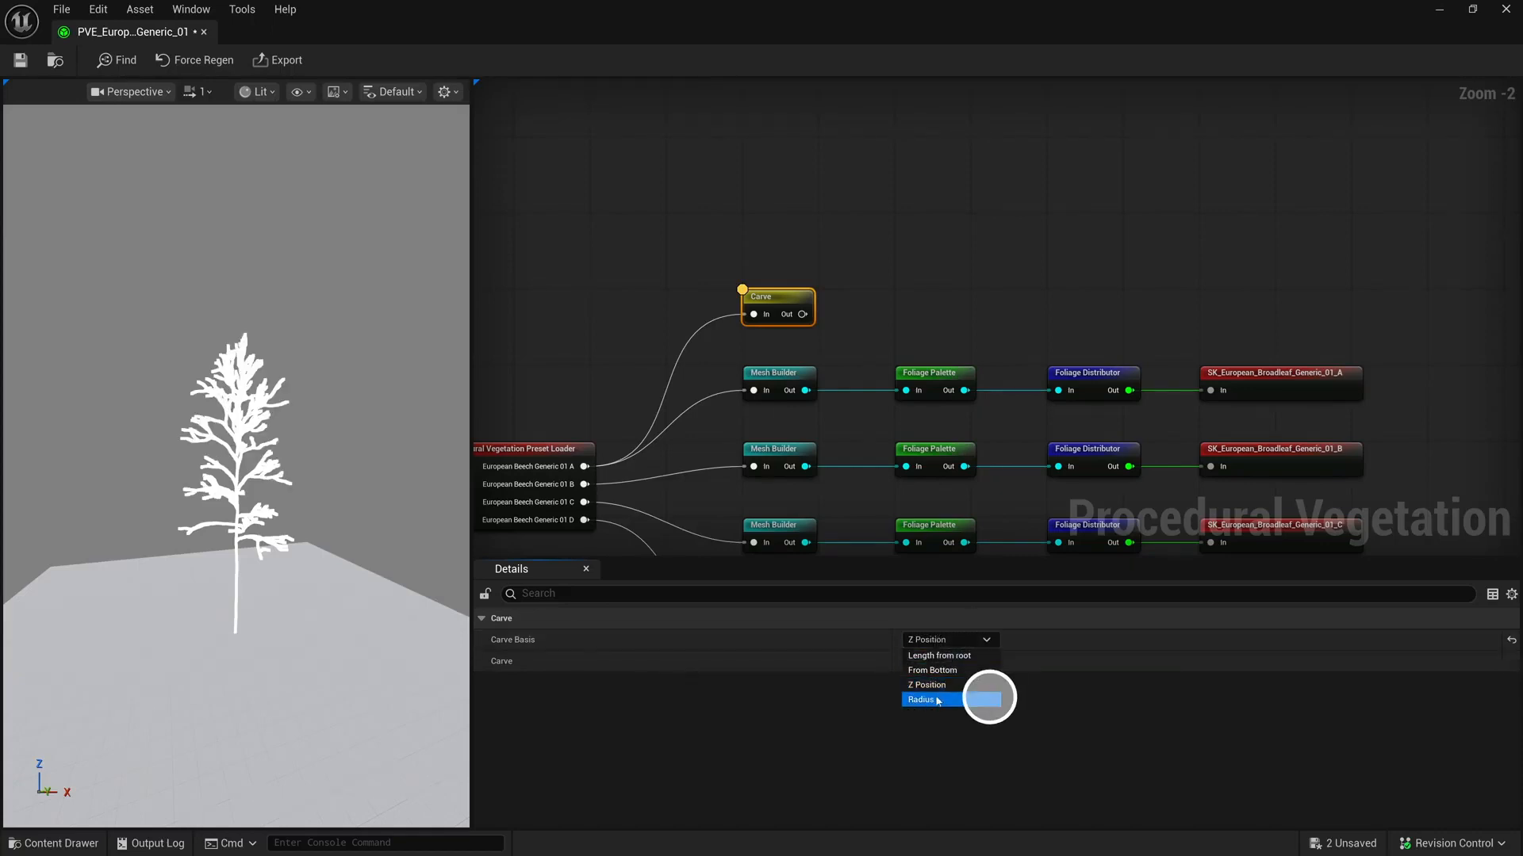
left_click(989, 697)
left_click_drag(948, 663, 944, 668)
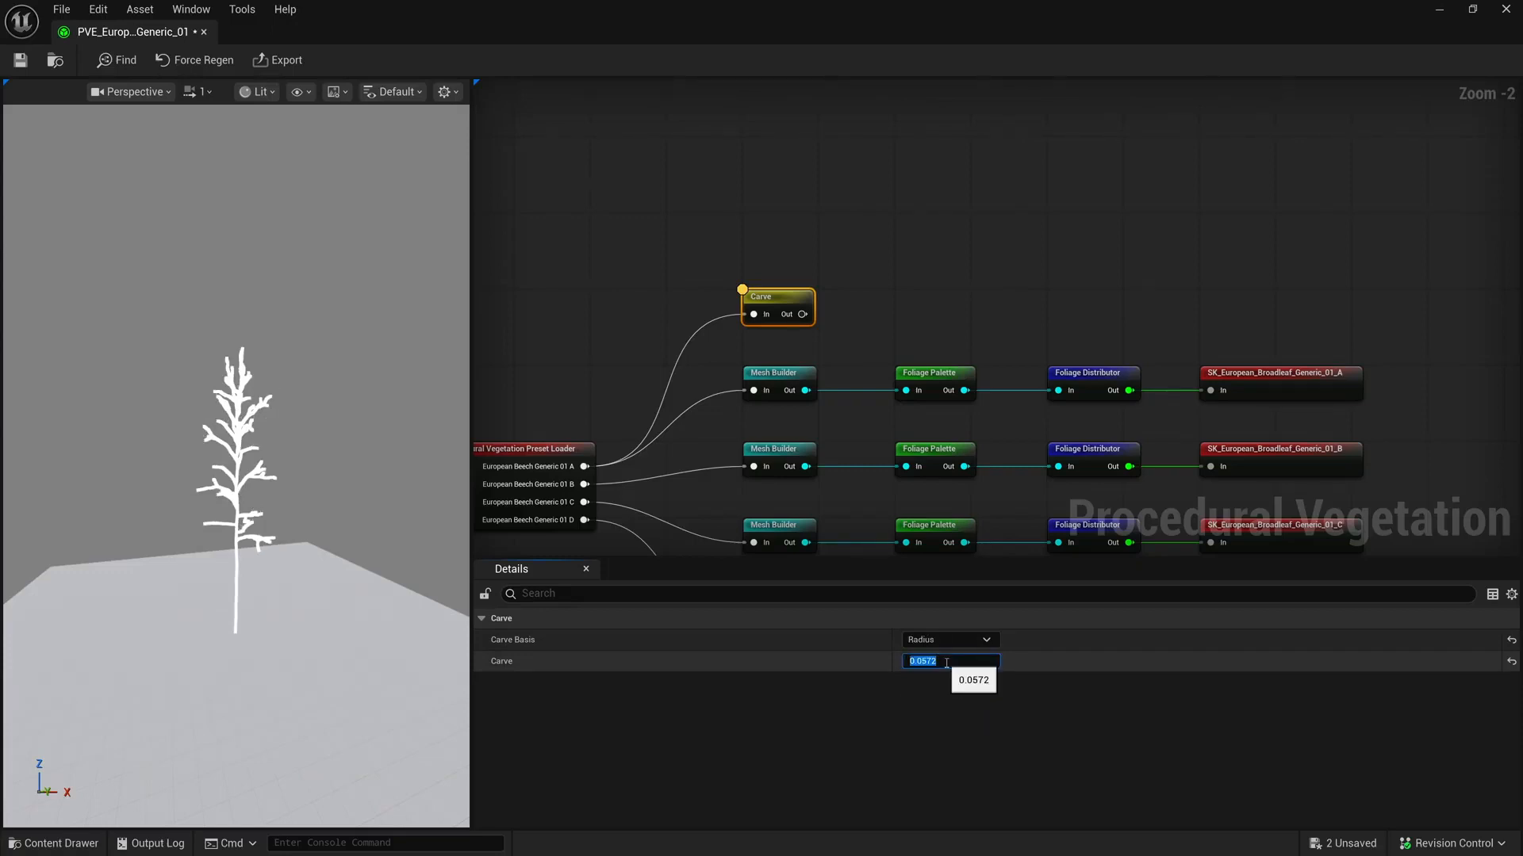
type("0")
key("Return")
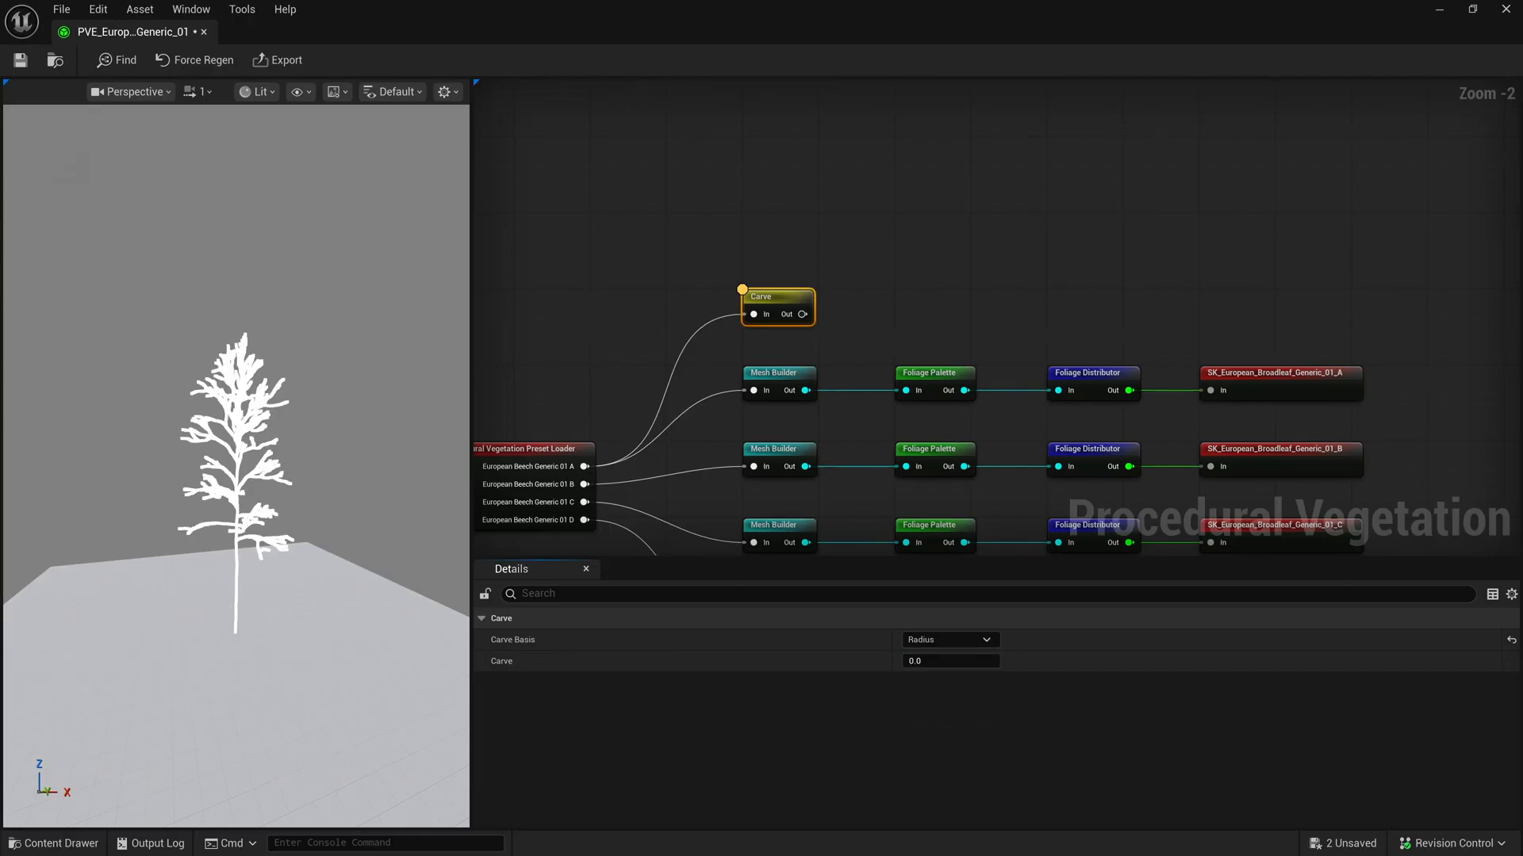
Replace the Carve node with a Gravity node fed by the European Beech Generic 01 A output
key("Delete")
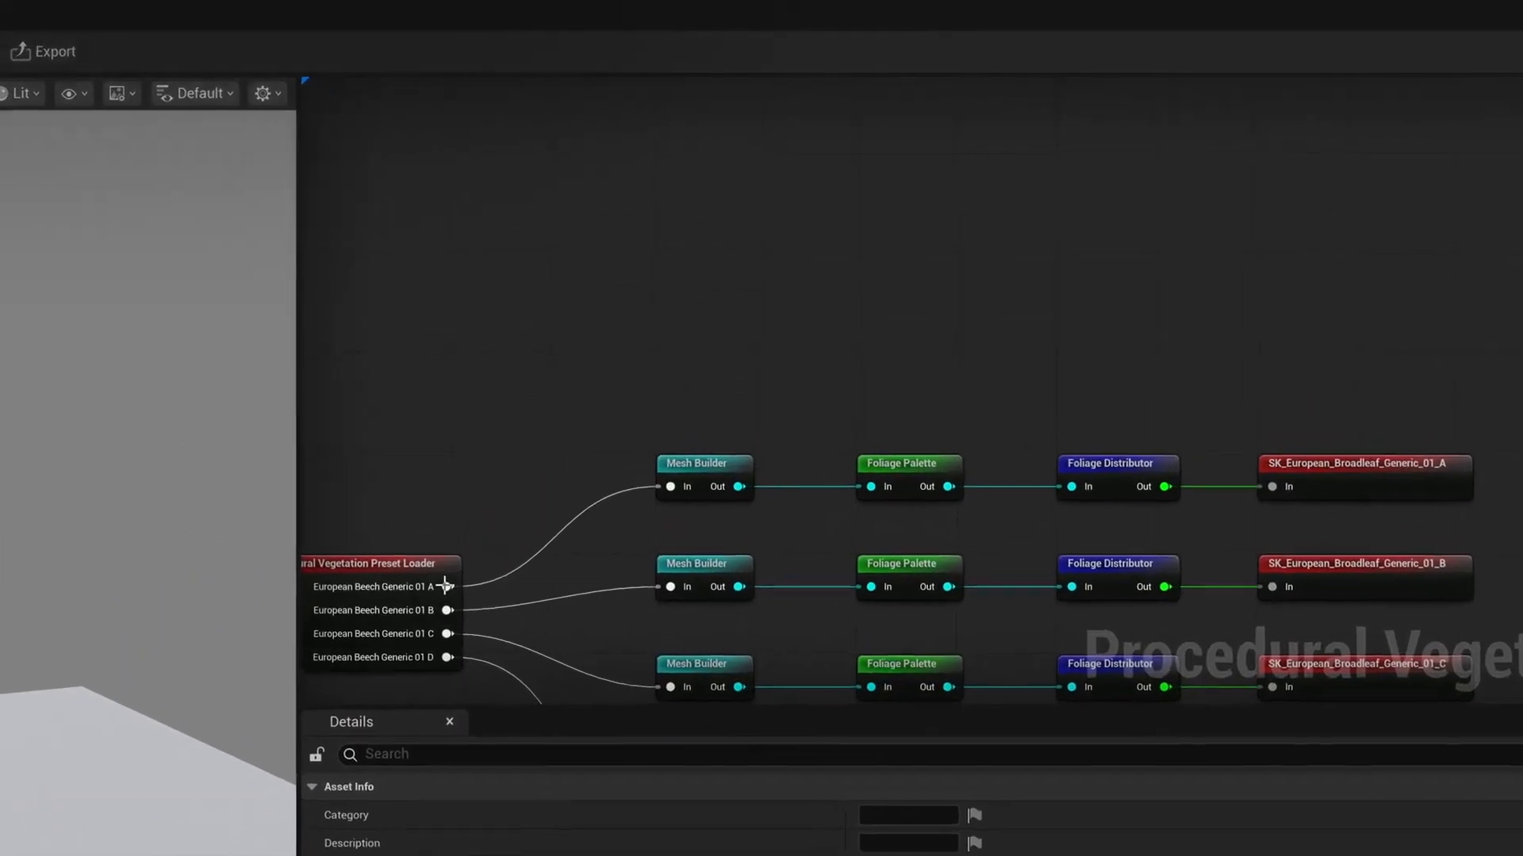
left_click_drag(445, 586, 598, 371)
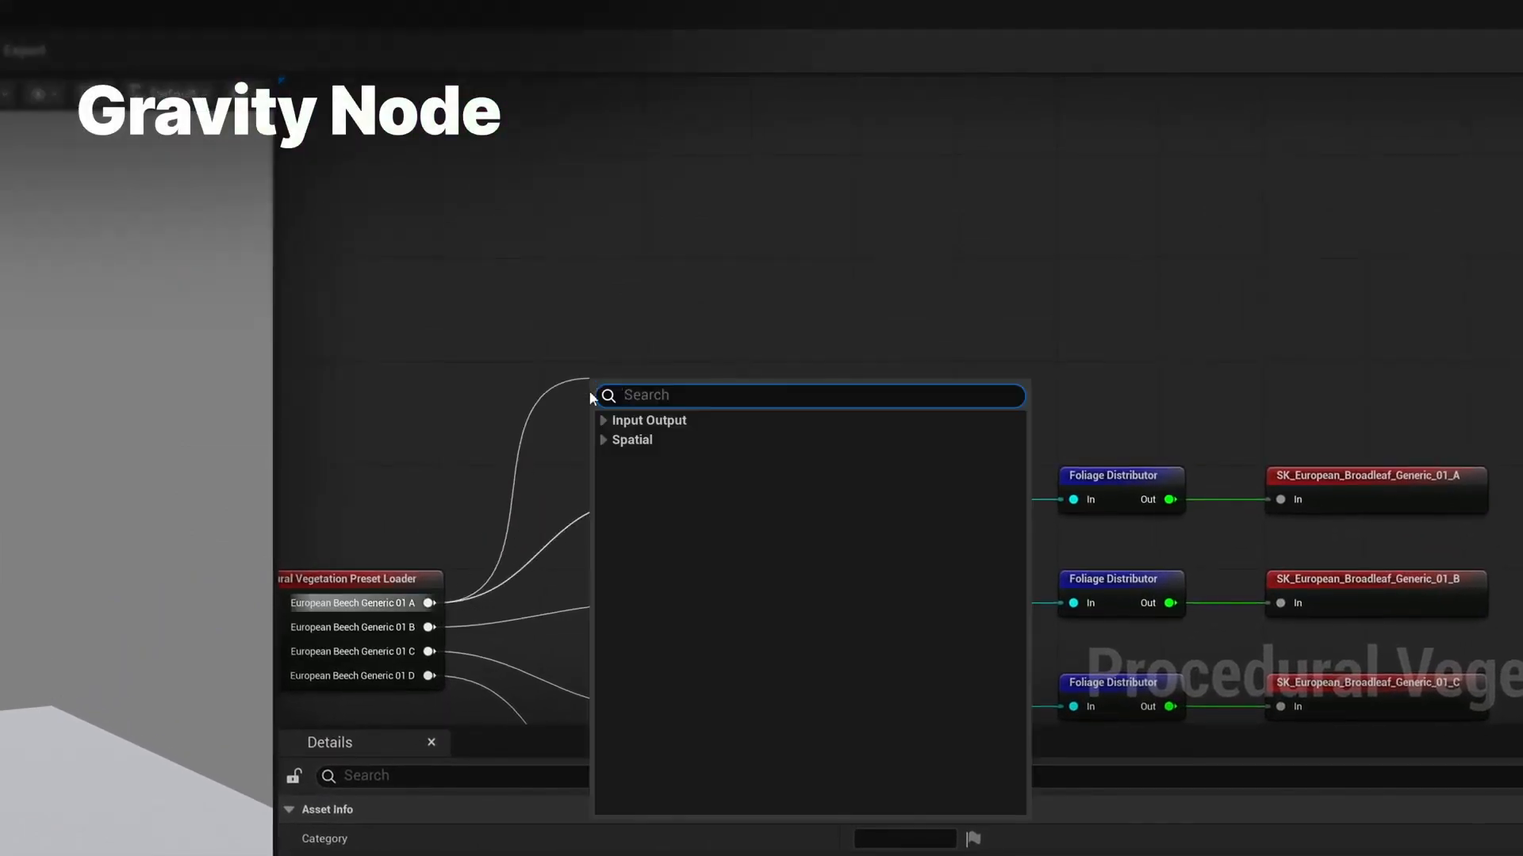
left_click(601, 439)
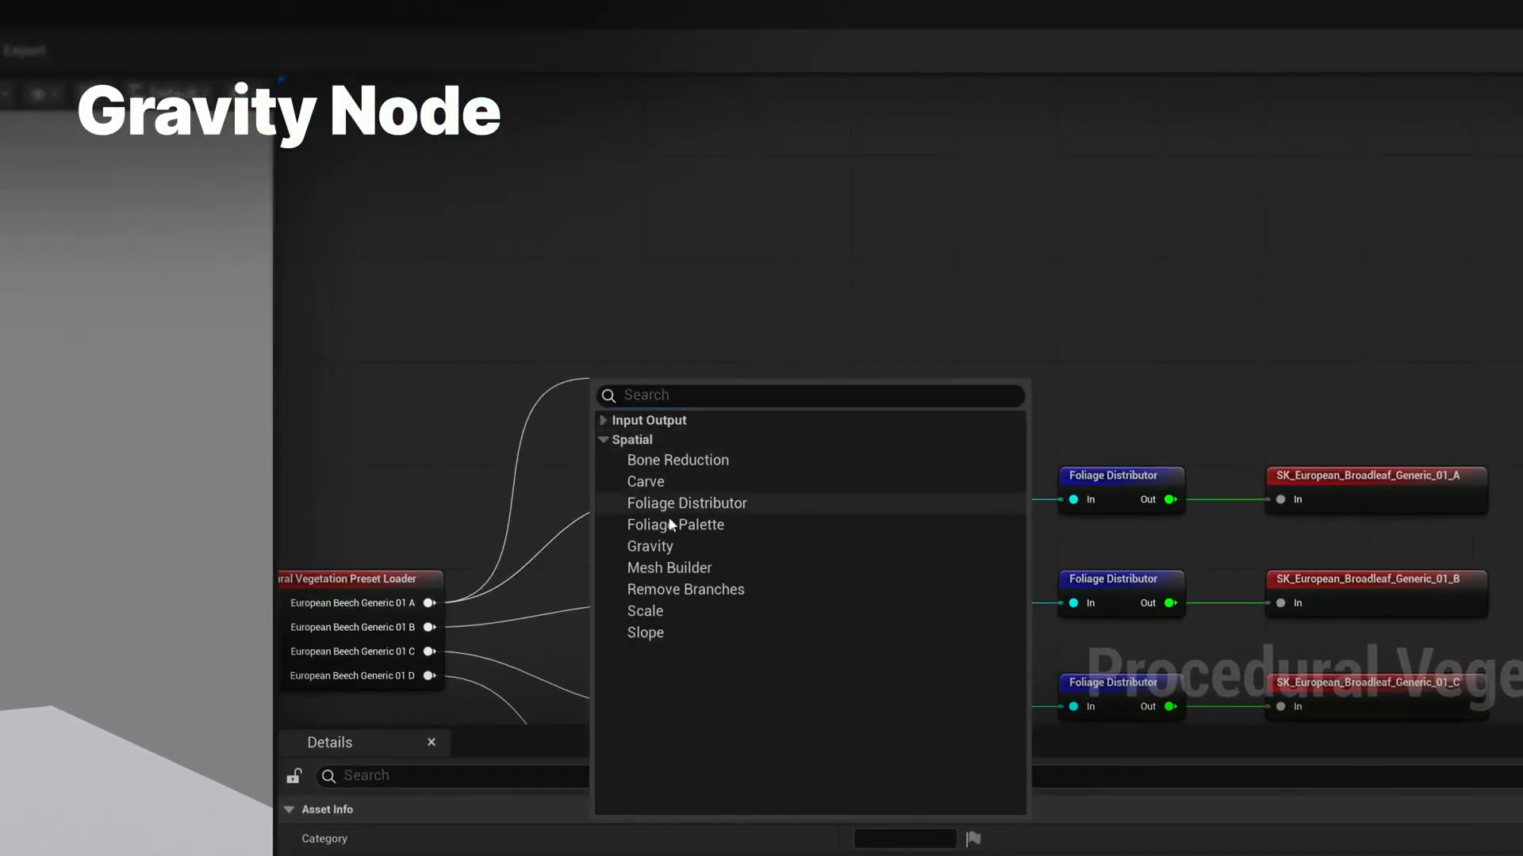
left_click(652, 548)
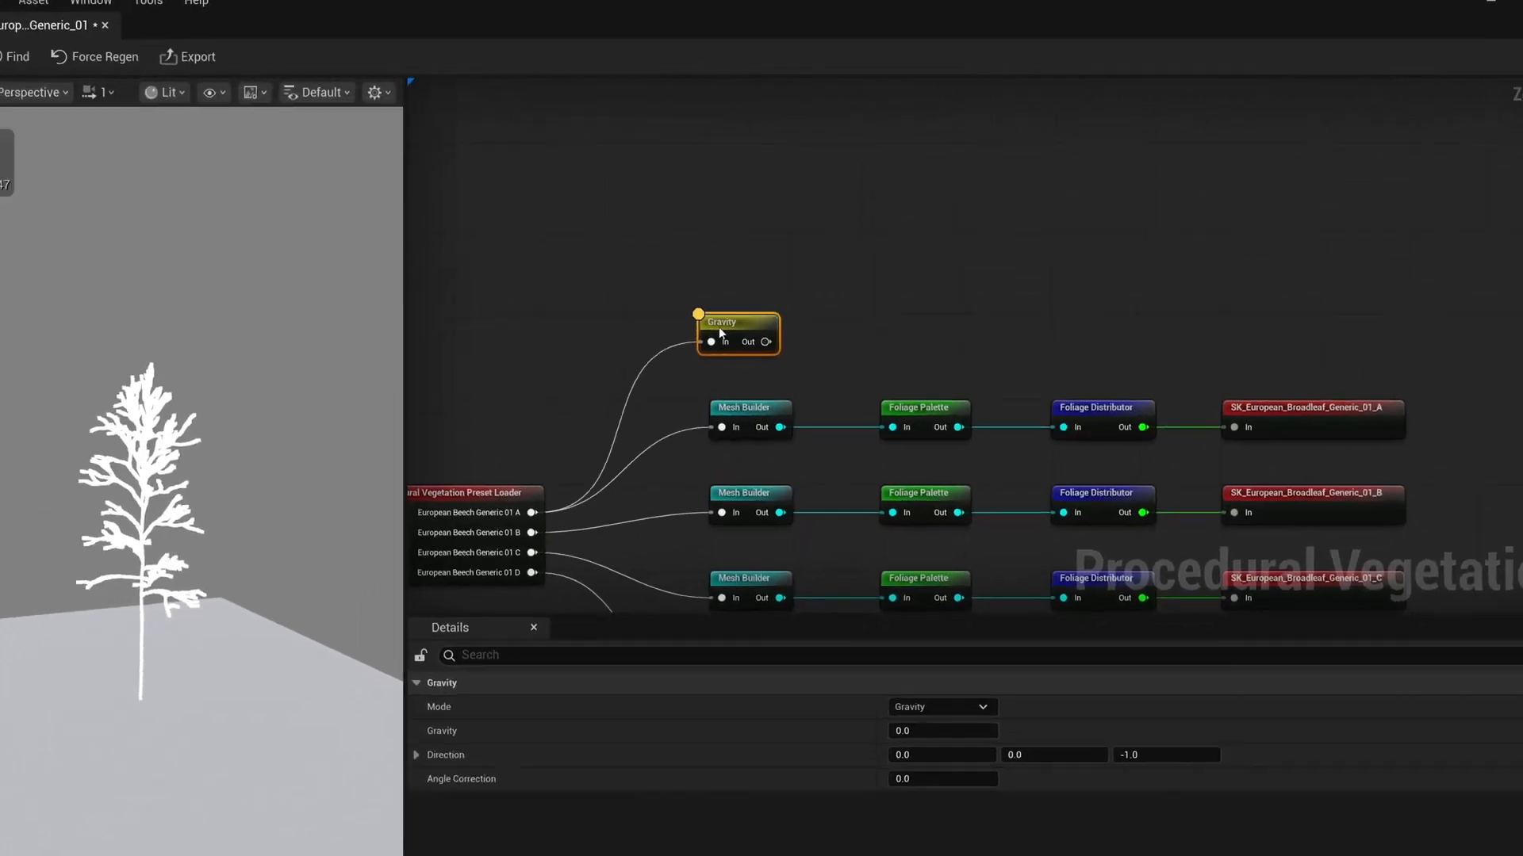
Set the Gravity node's Gravity to about 0.3, Angle Correction to about 0.35 and the Y component of Direction to about 0.14
left_click_drag(944, 665, 952, 663)
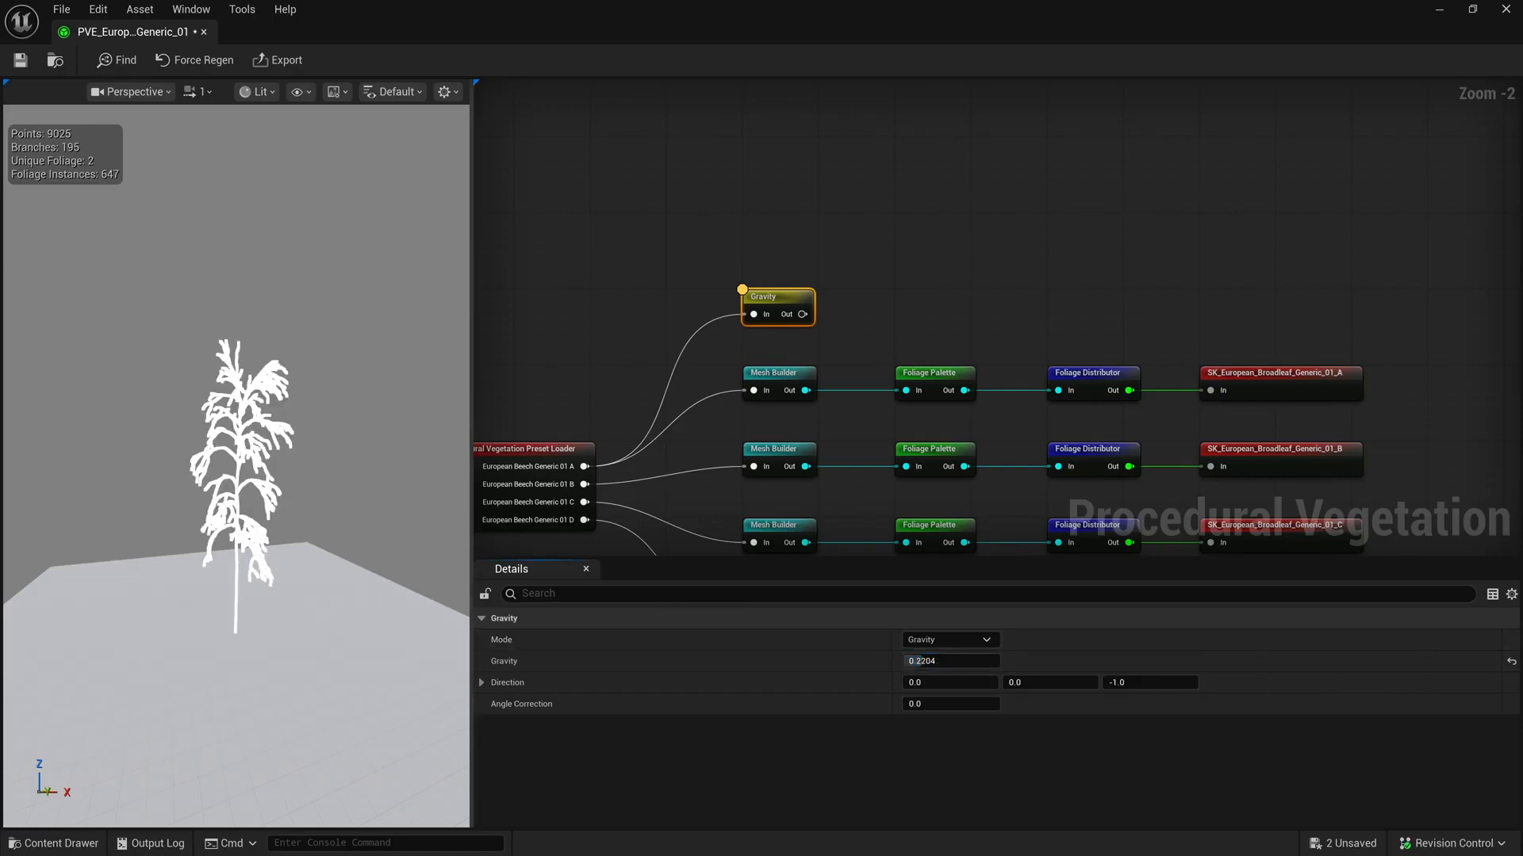
left_click_drag(332, 621, 459, 621, "alt")
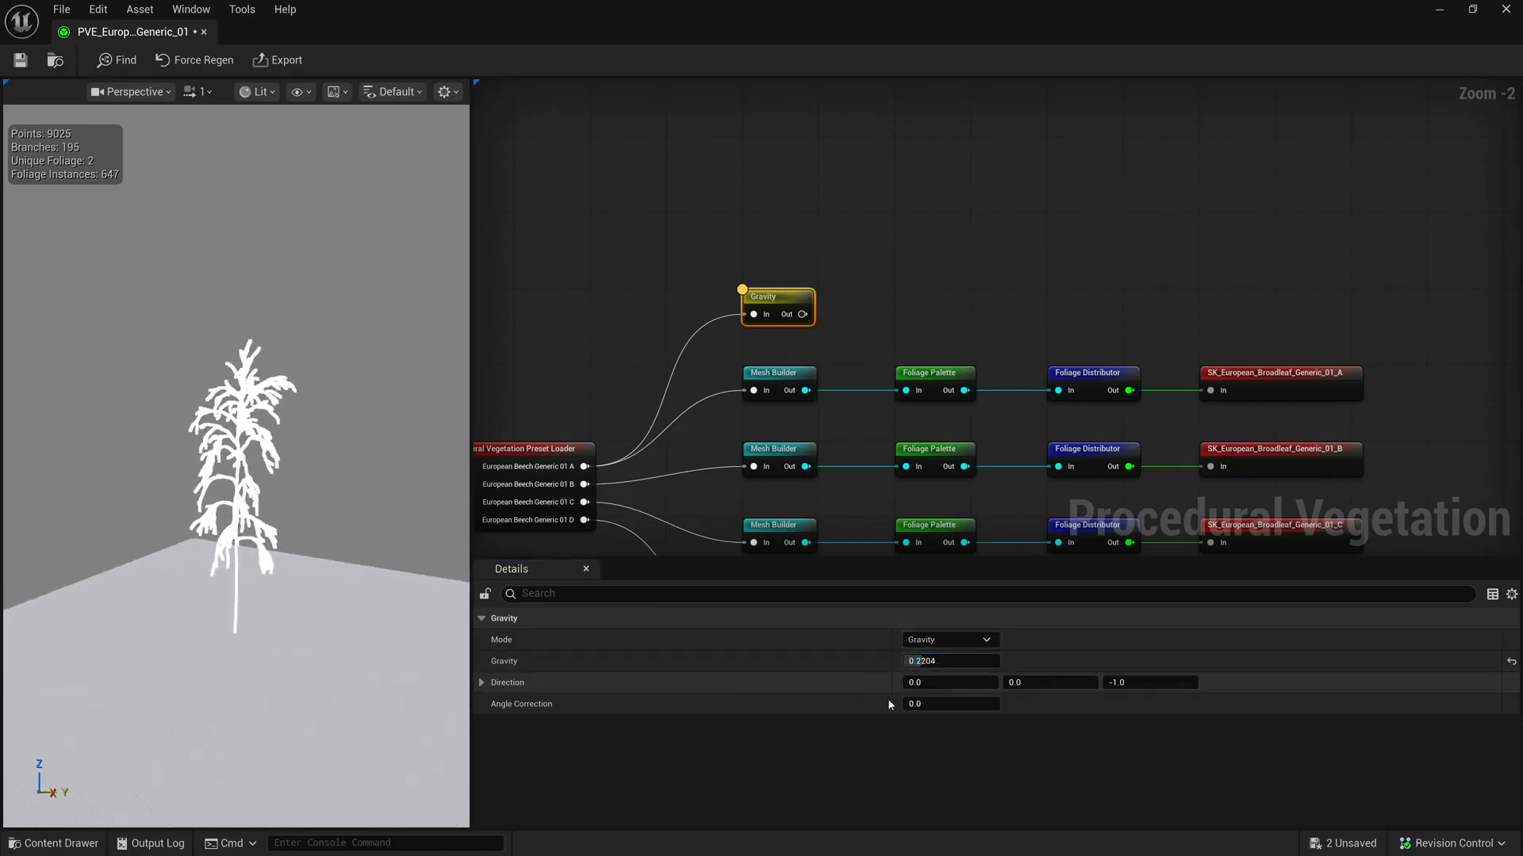
left_click_drag(917, 705, 932, 662)
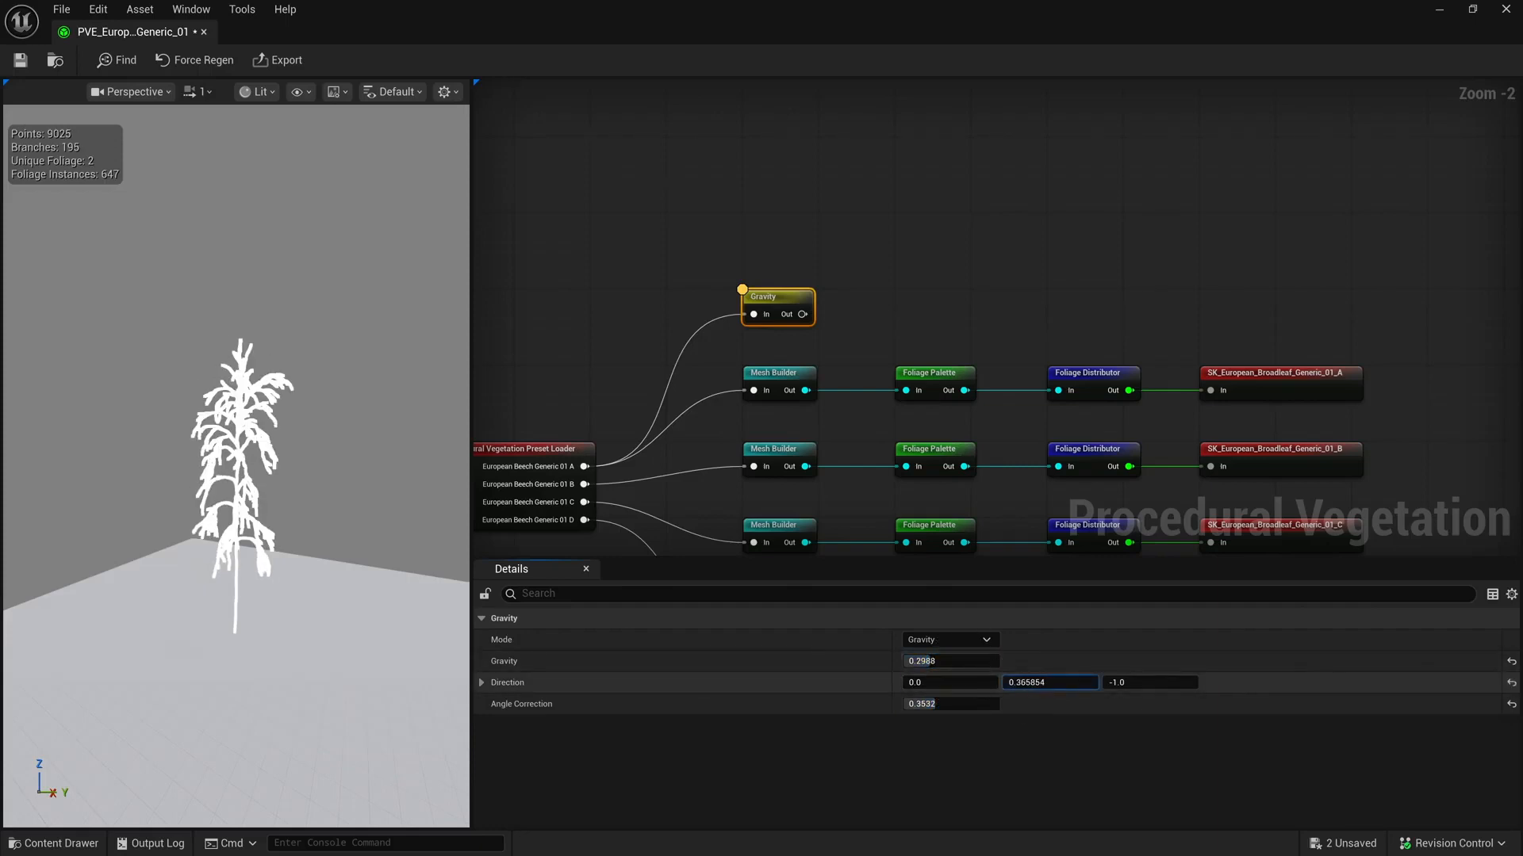
left_click_drag(1023, 682, 1022, 683)
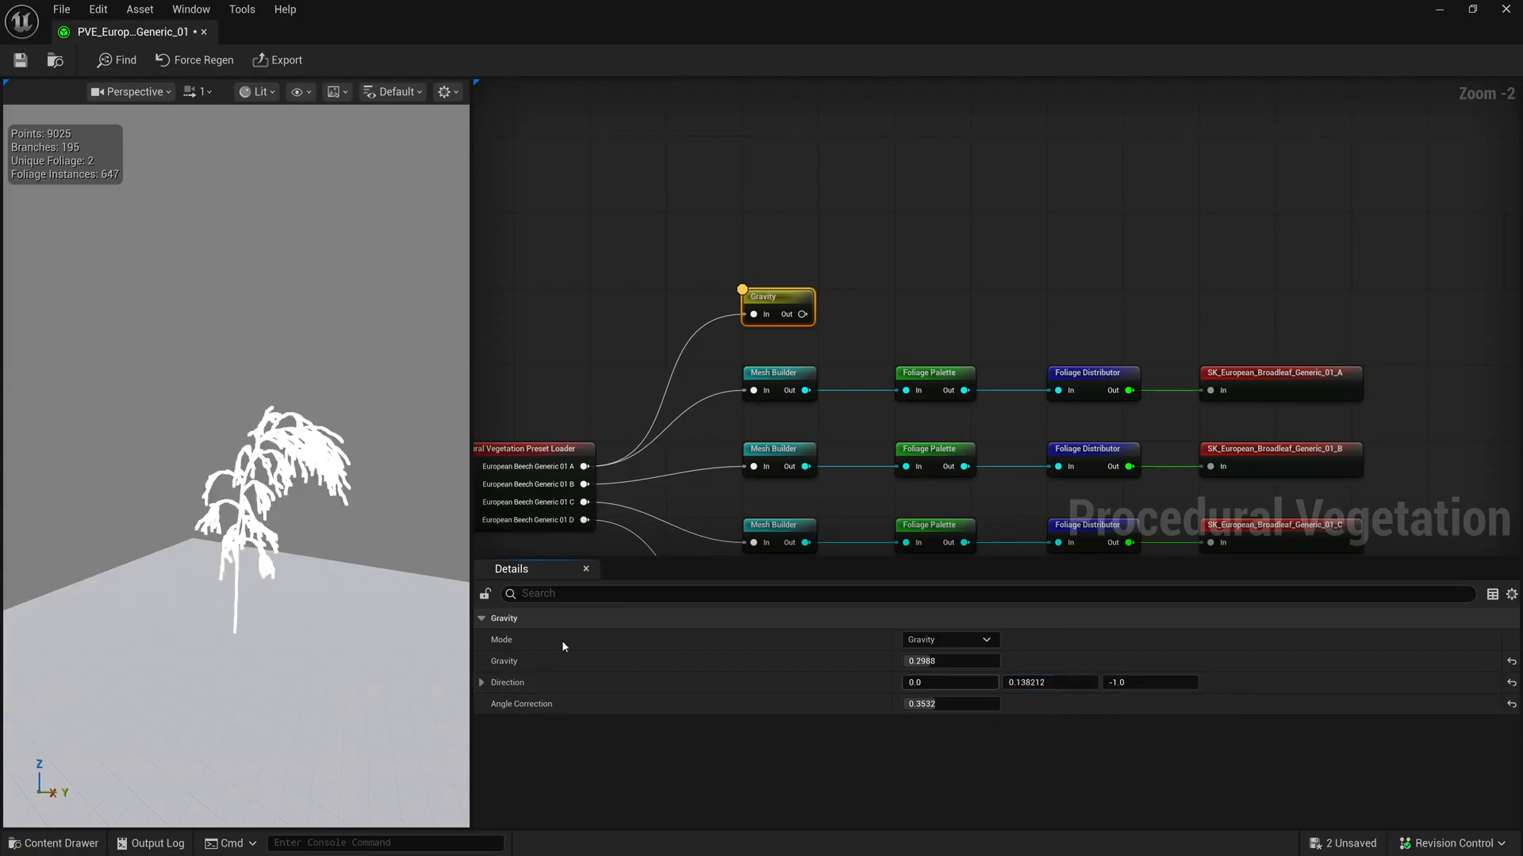
left_click_drag(255, 570, 269, 571)
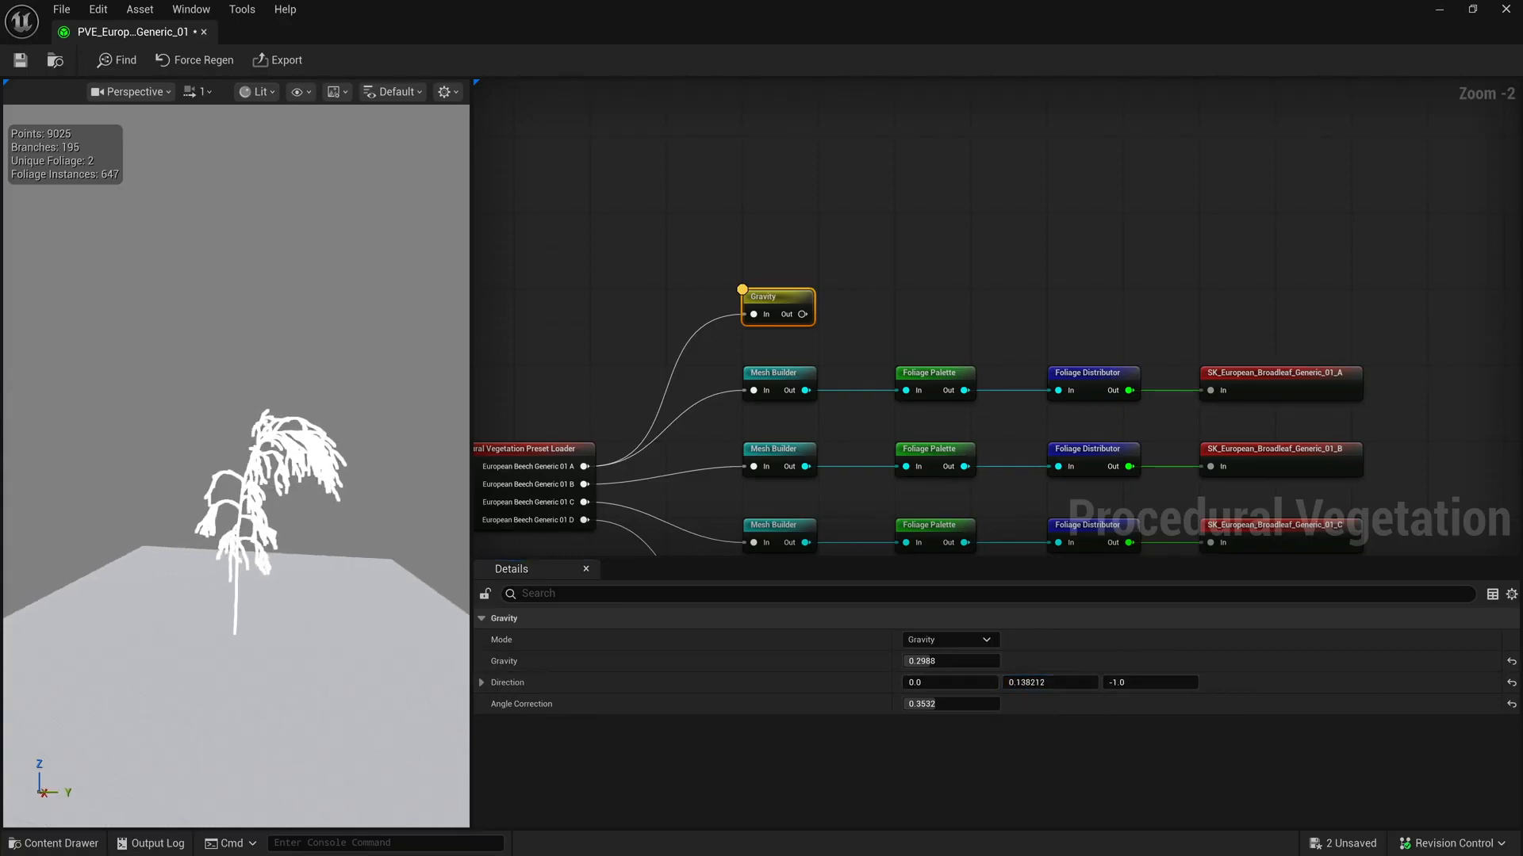
Try Angle Correction values of 0 and 1 on the Gravity node, and raise Gravity to about 0.47
left_click(918, 705)
type("0")
key("Return")
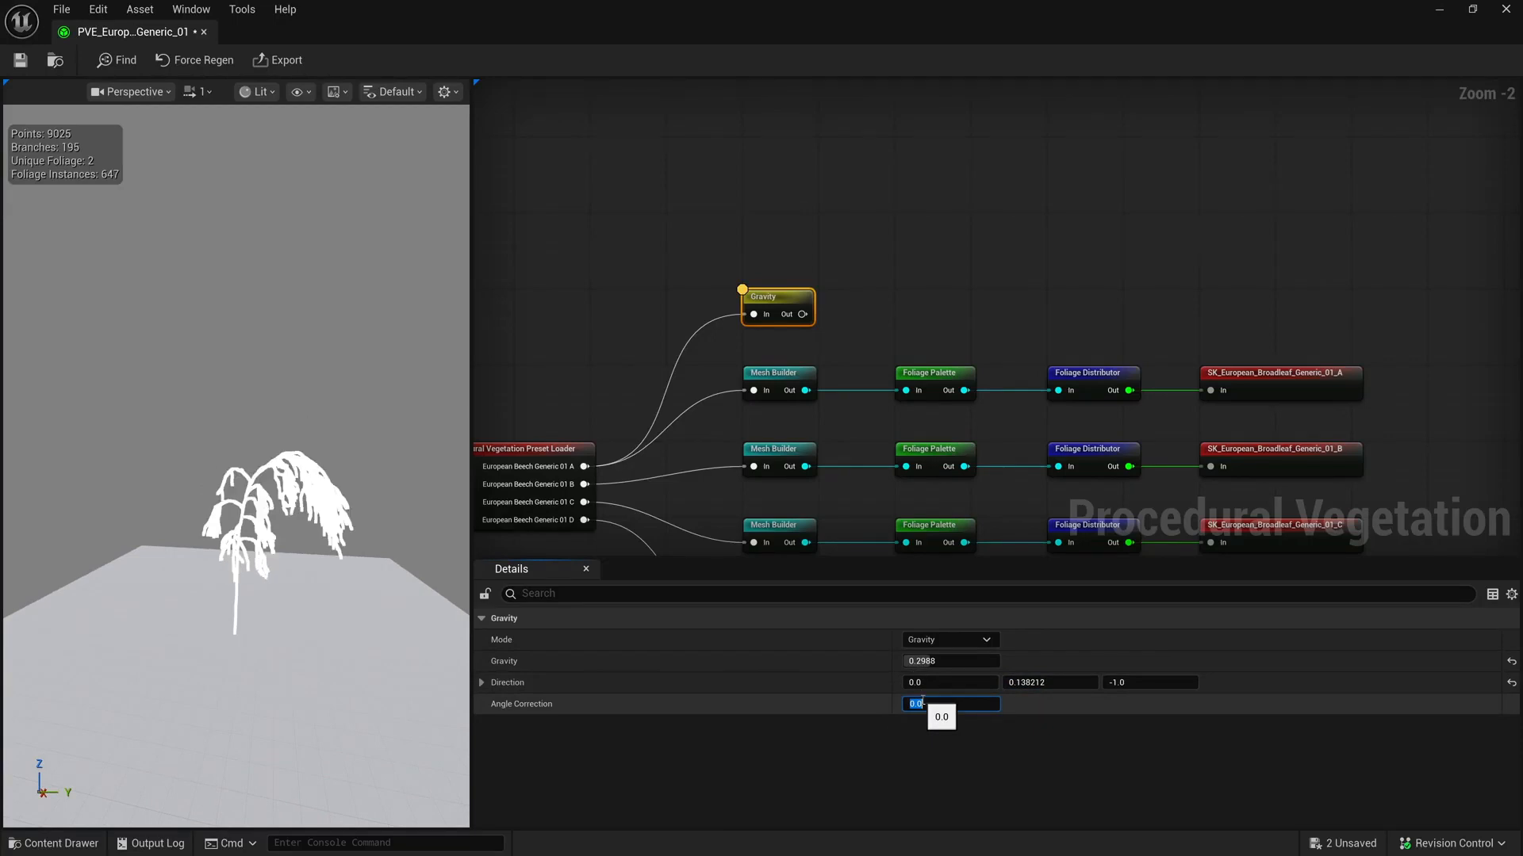
type("1")
key("Return")
left_click_drag(936, 663, 939, 663)
key("Return")
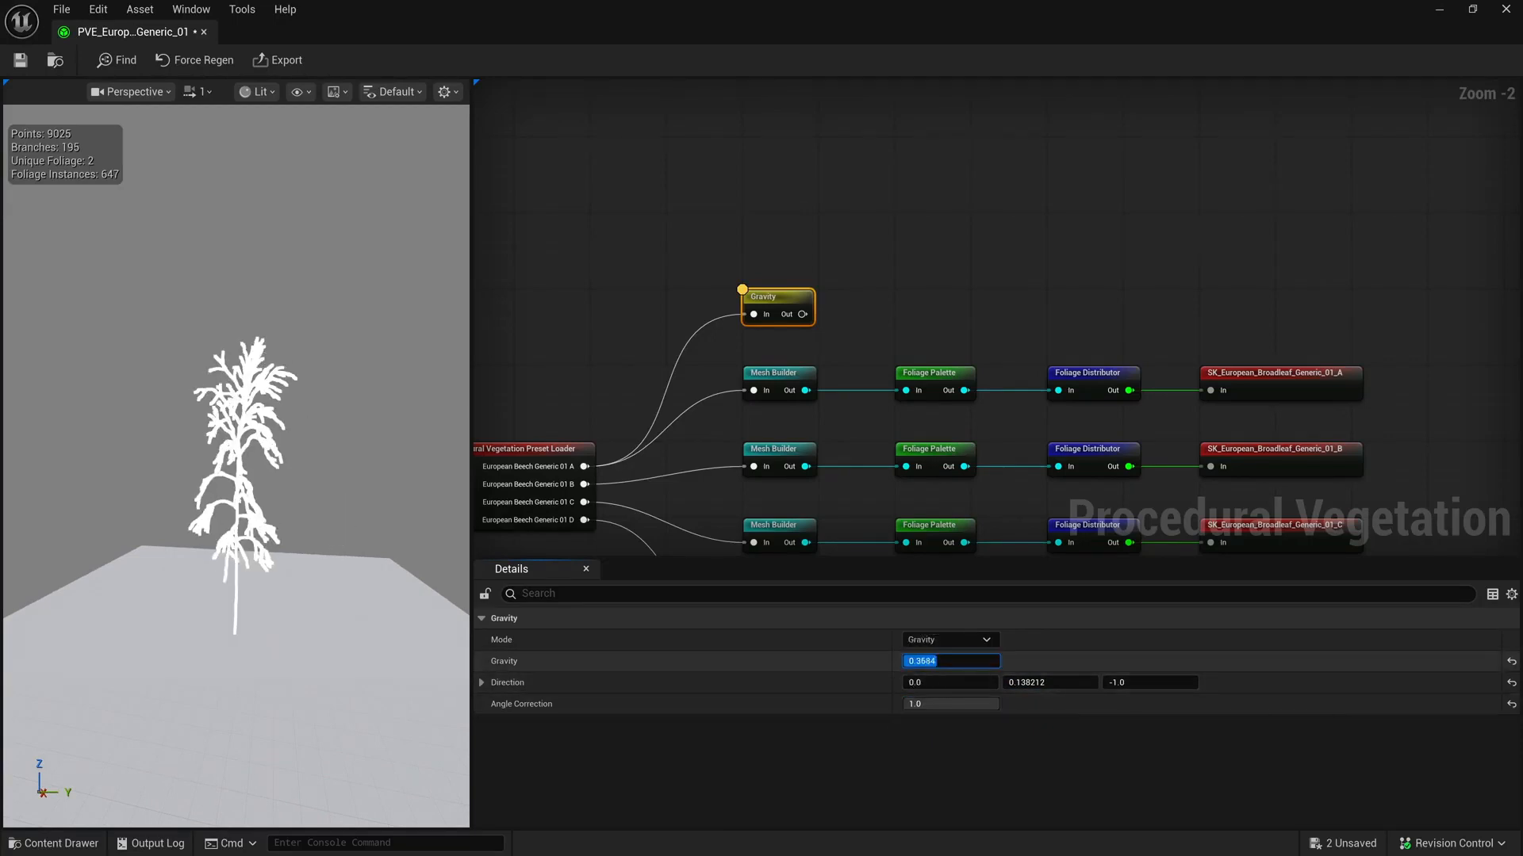
key("Return")
Switch the Gravity node's Mode to Phototropic and check the tree's shape
left_click(984, 641)
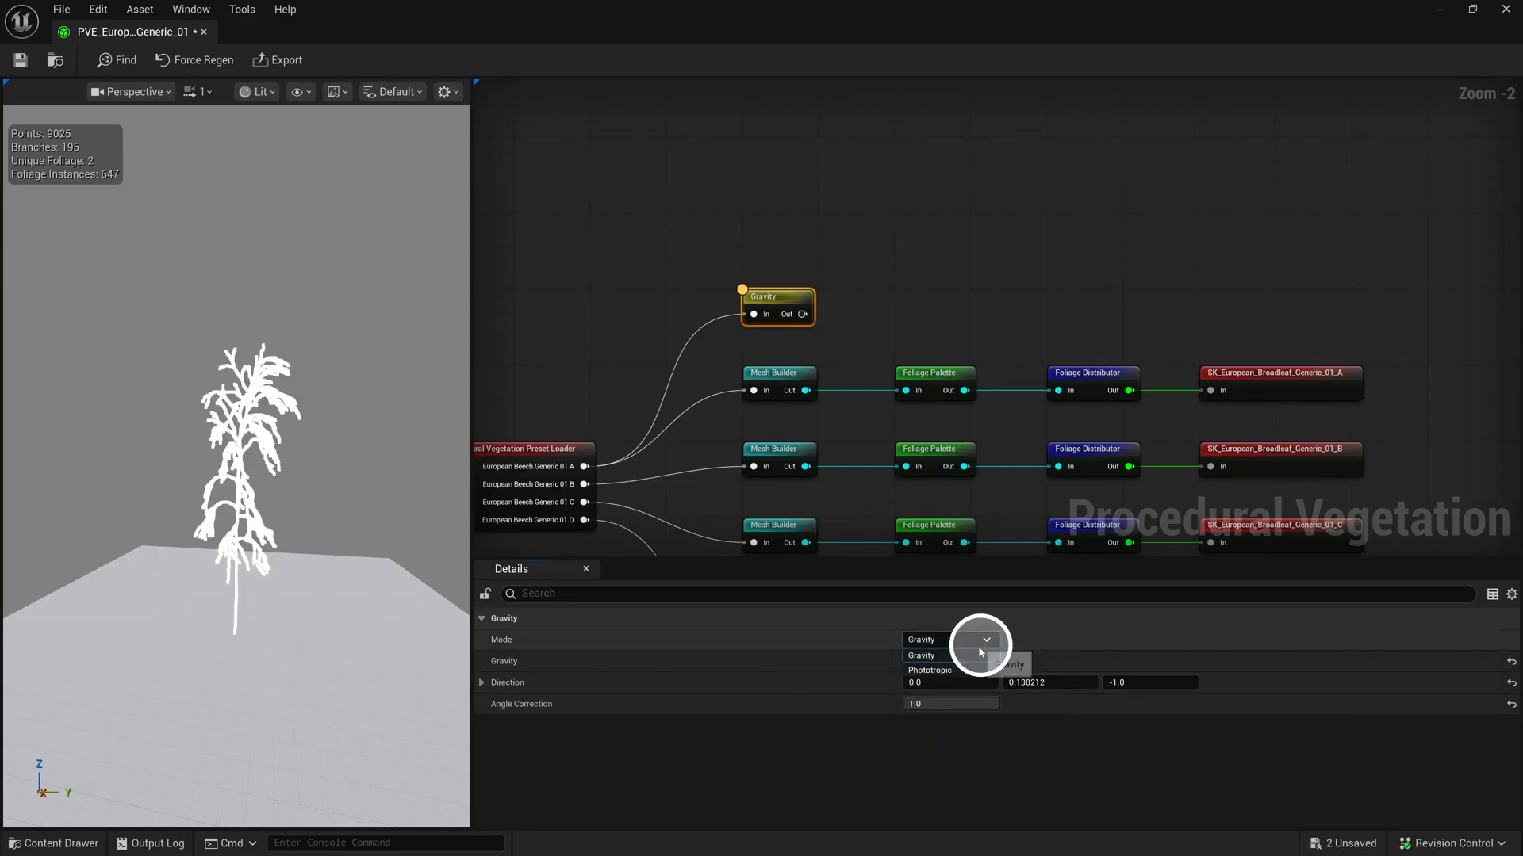
left_click(964, 671)
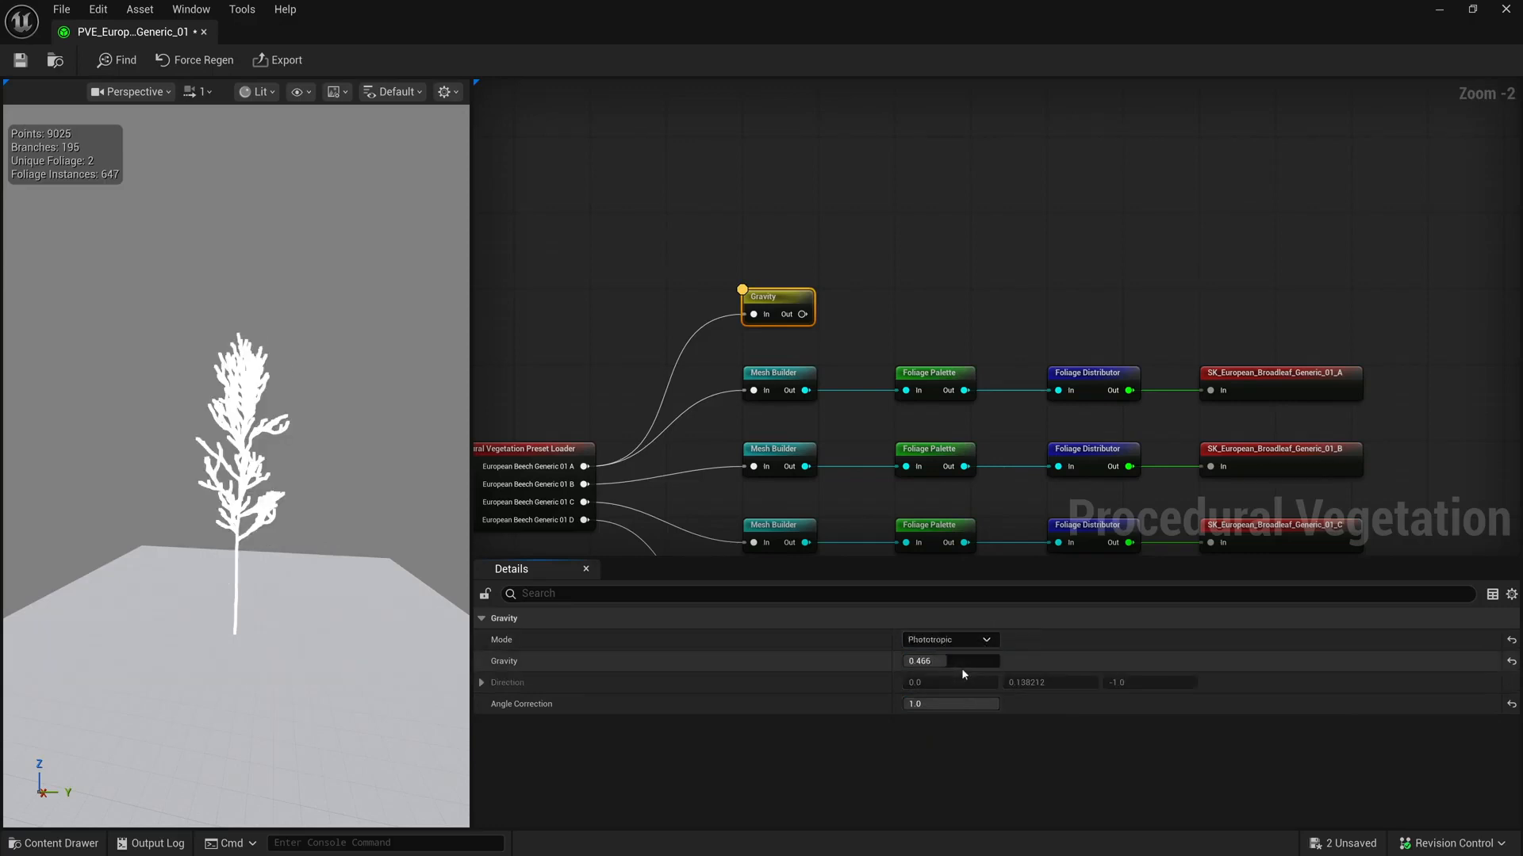
left_click_drag(401, 616, 401, 616)
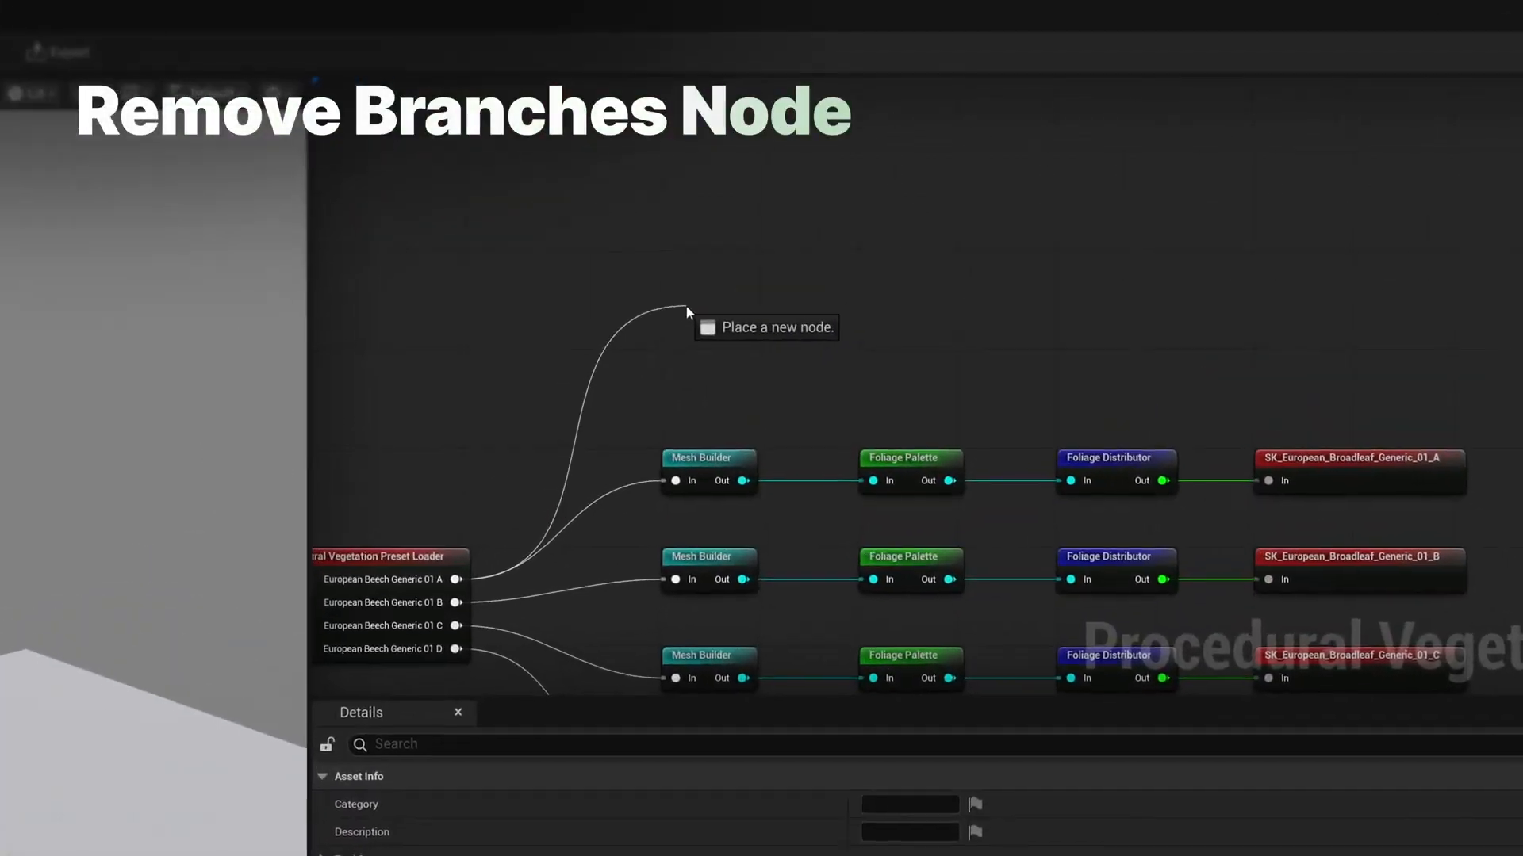
Replace the Gravity node with a Remove Branches node fed by European Beech Generic 01 A and try raising its Threshold
left_click_drag(749, 264, 762, 266)
left_click(683, 378)
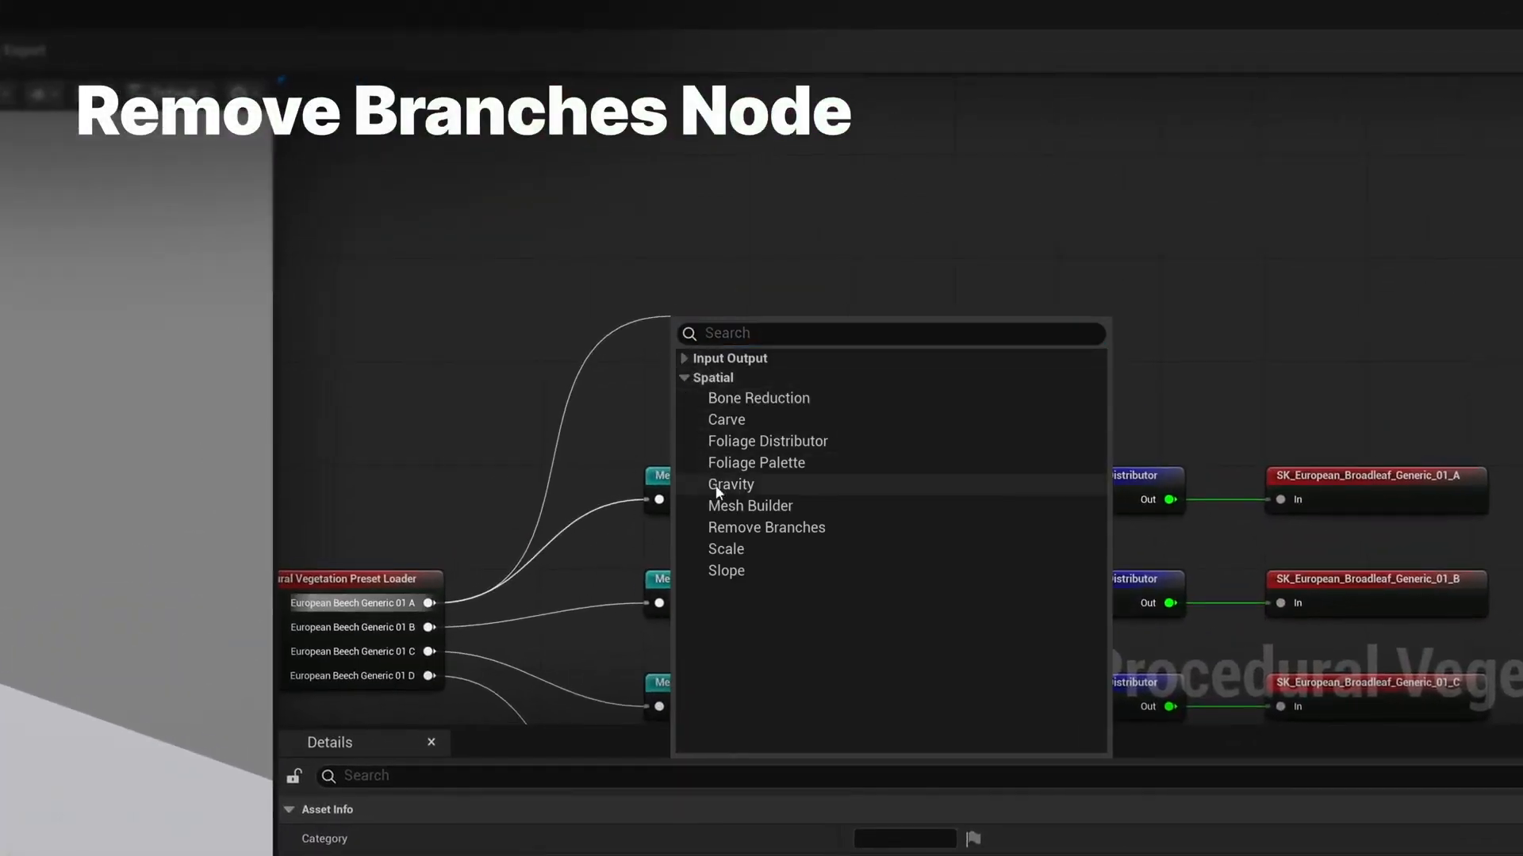
left_click(724, 526)
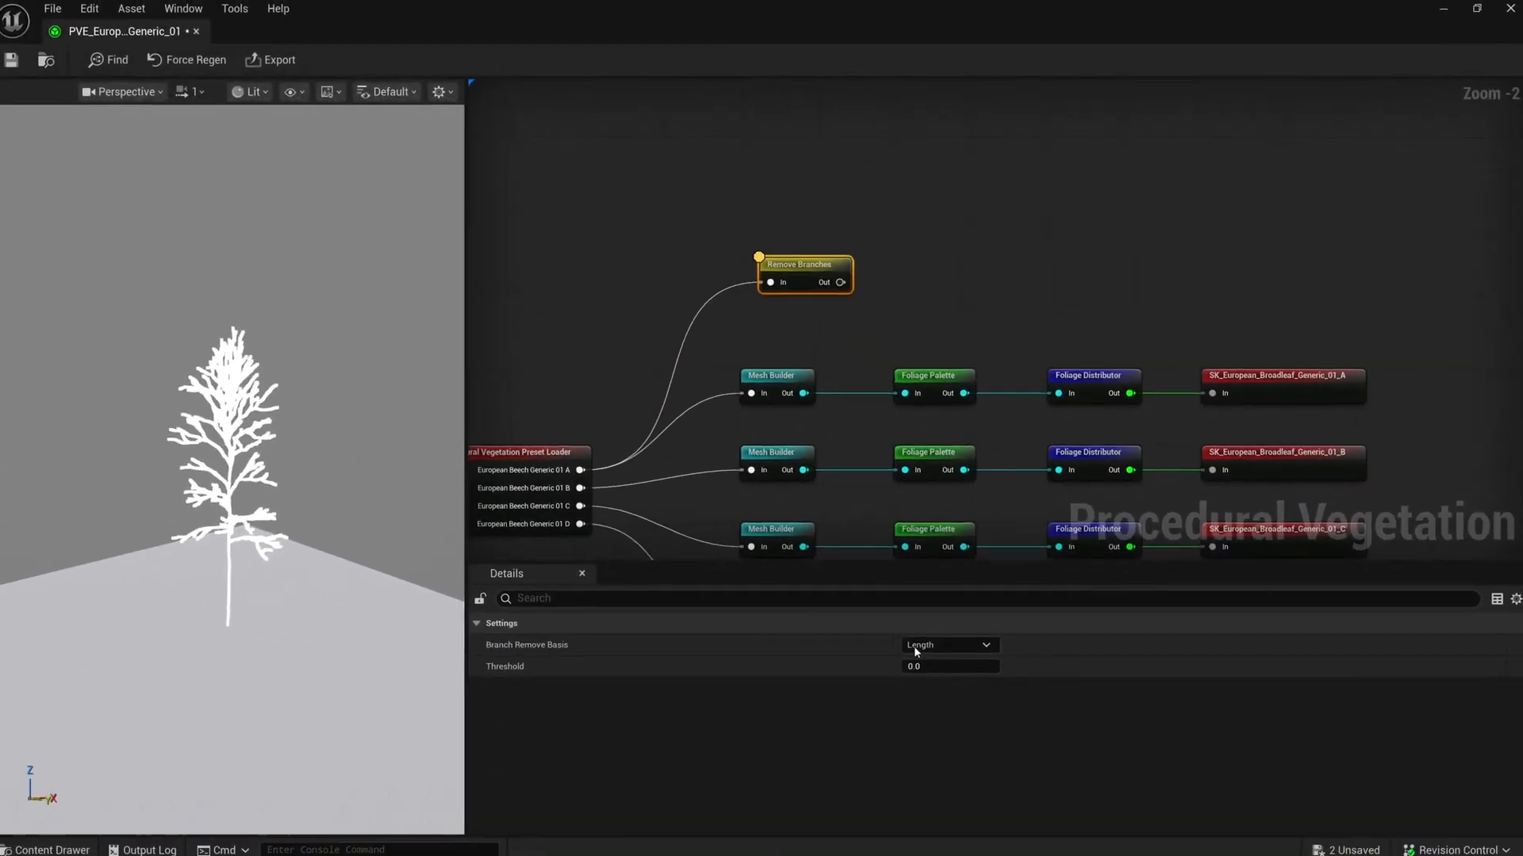
left_click_drag(922, 666, 928, 661)
left_click(948, 640)
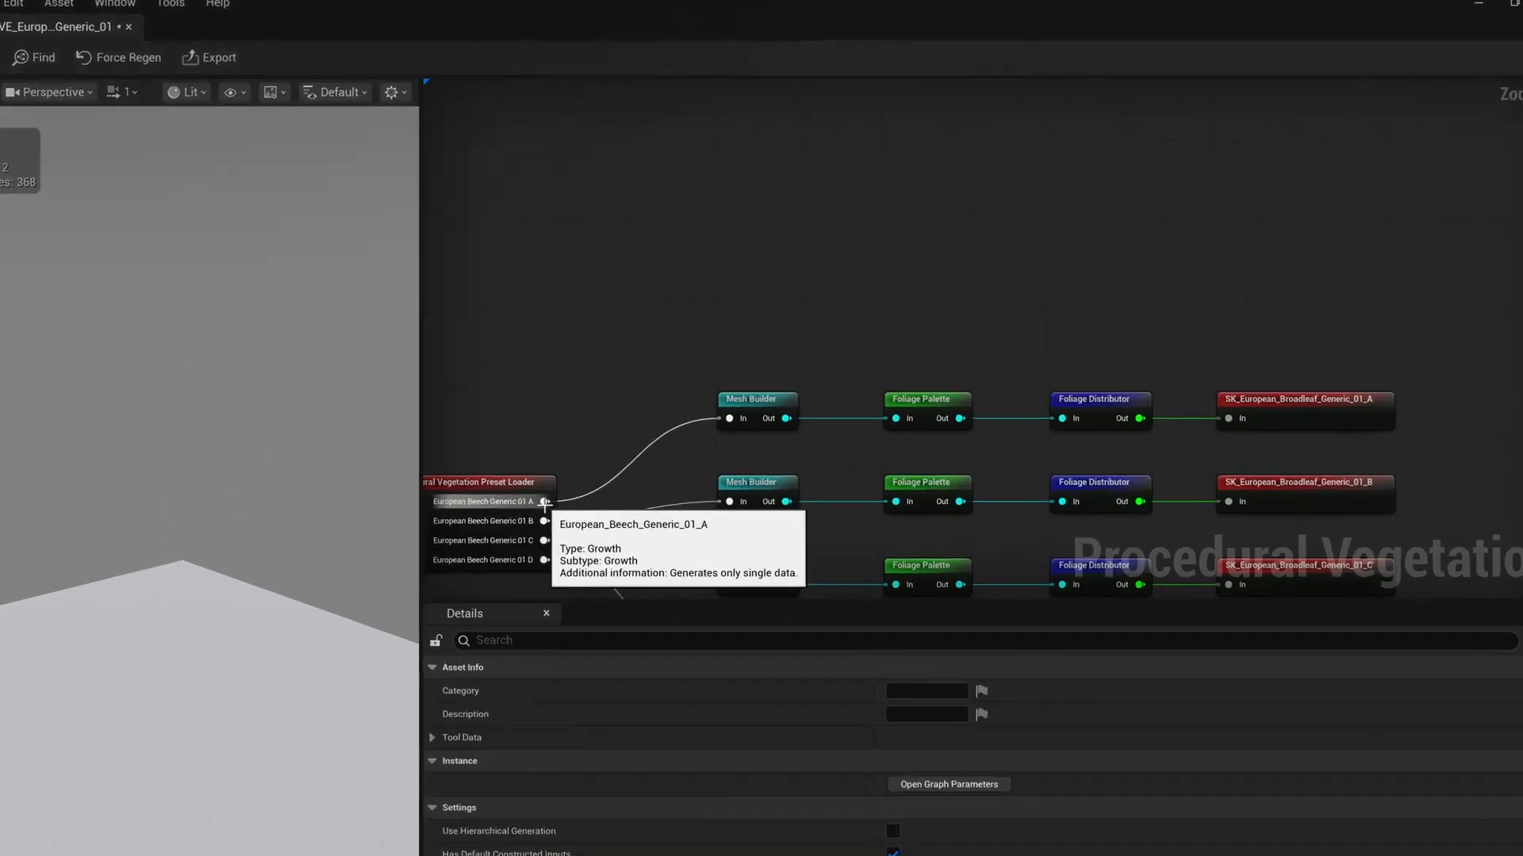
Feed the European Beech Generic 01 A output into a new Scale node and try changing its Scale
left_click_drag(535, 498, 687, 340)
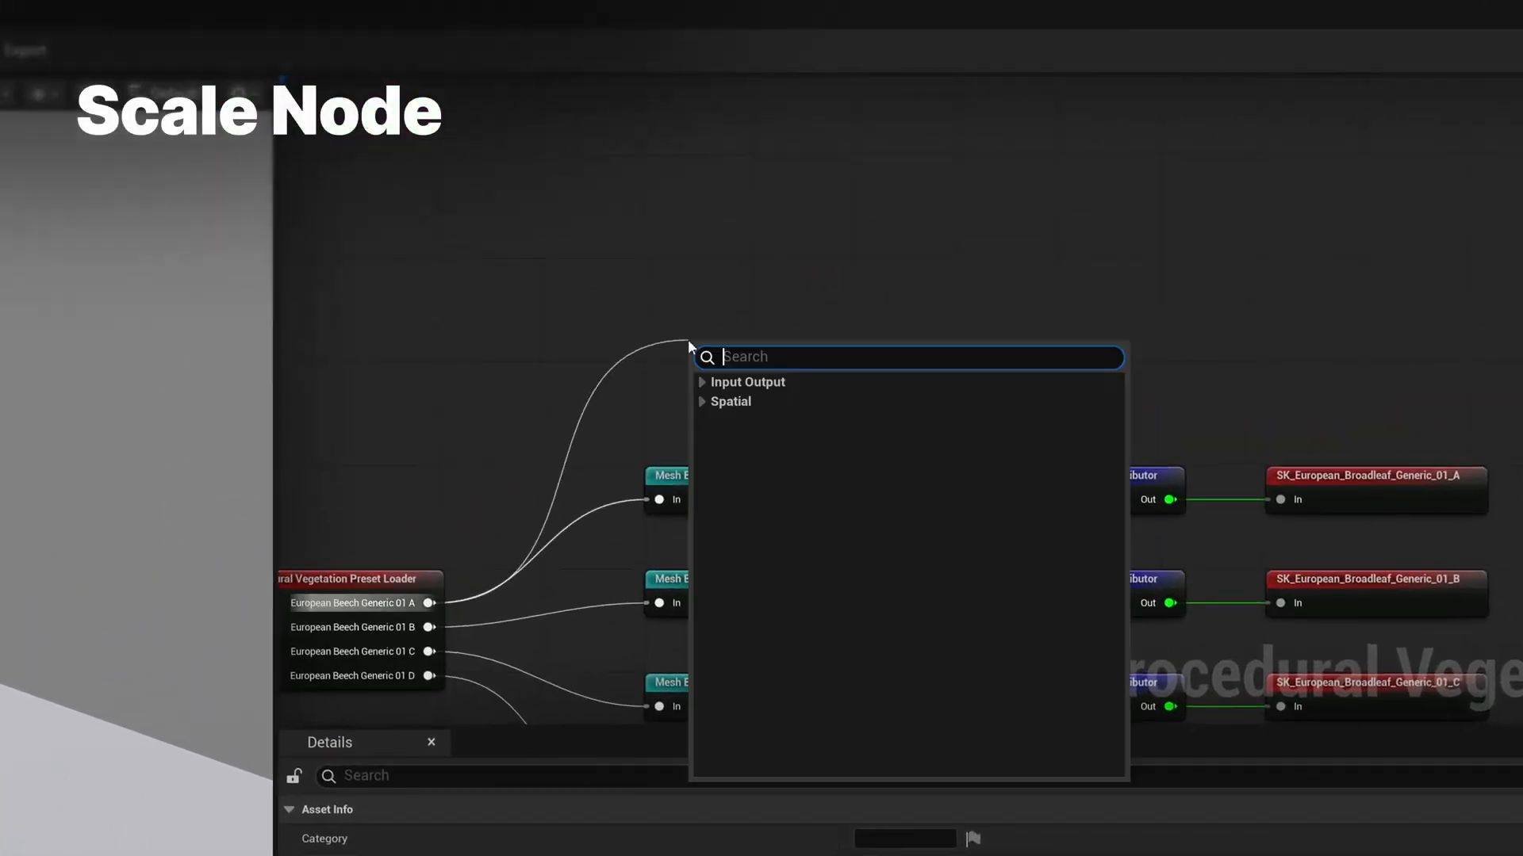
left_click(696, 403)
left_click(744, 577)
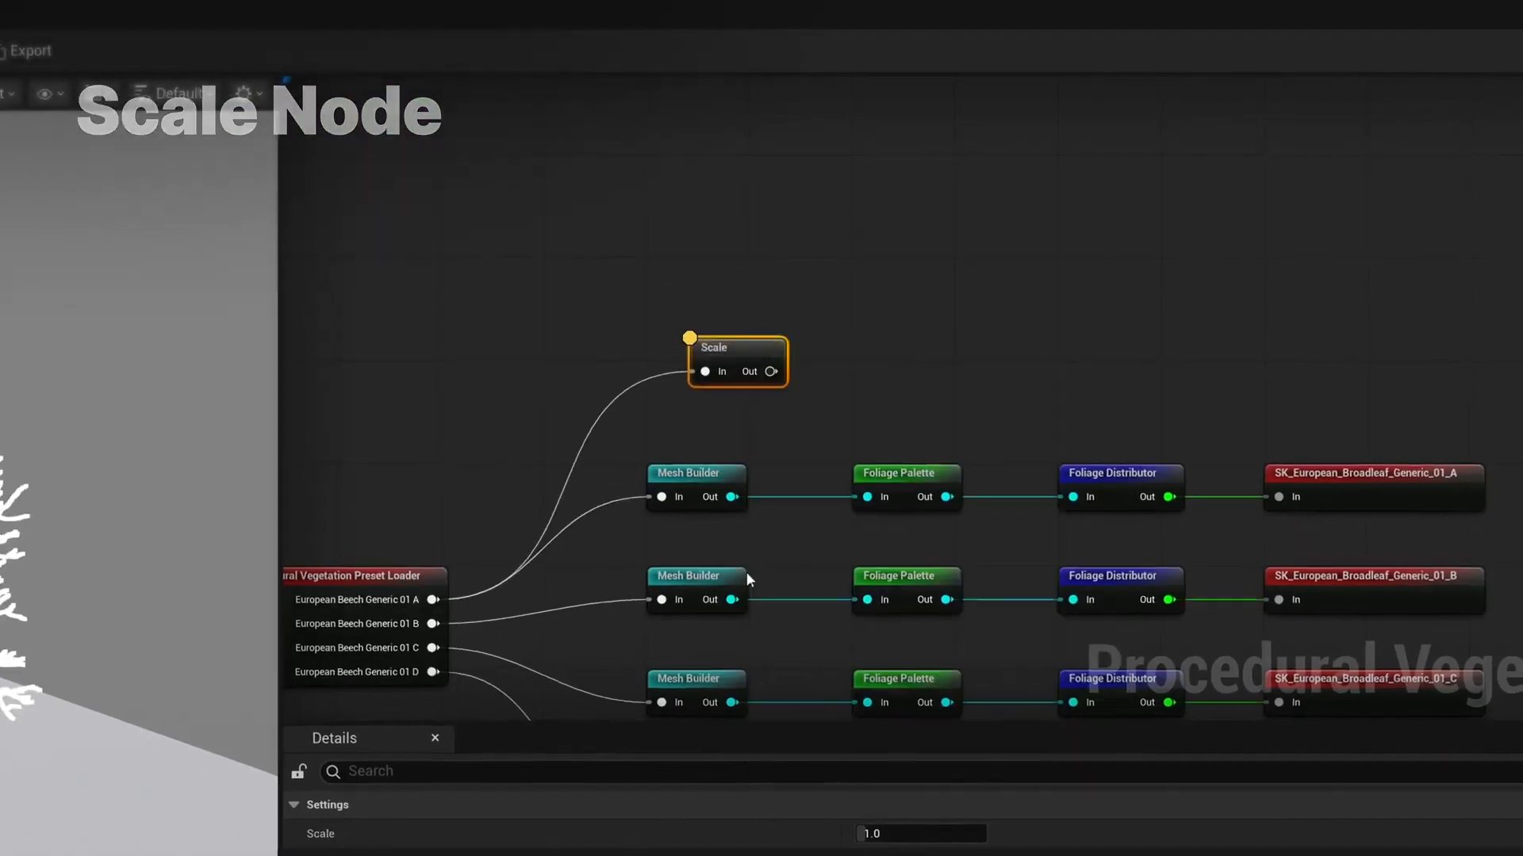
left_click_drag(892, 832, 900, 833)
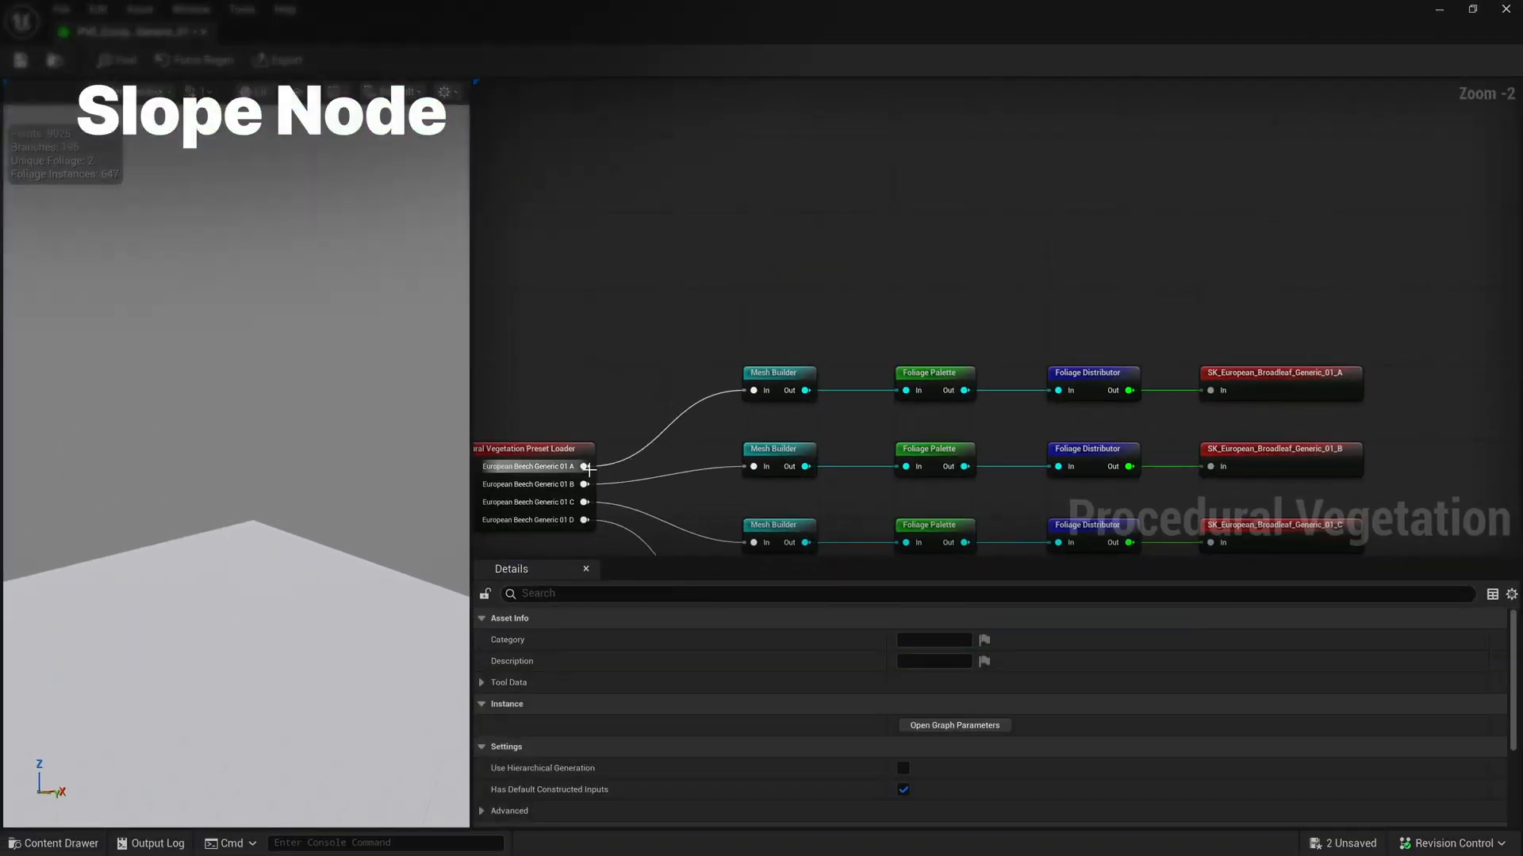
Feed the European Beech Generic 01 A output into a new Slope node and set its Slope Angle to 90°
left_click_drag(587, 467, 746, 299)
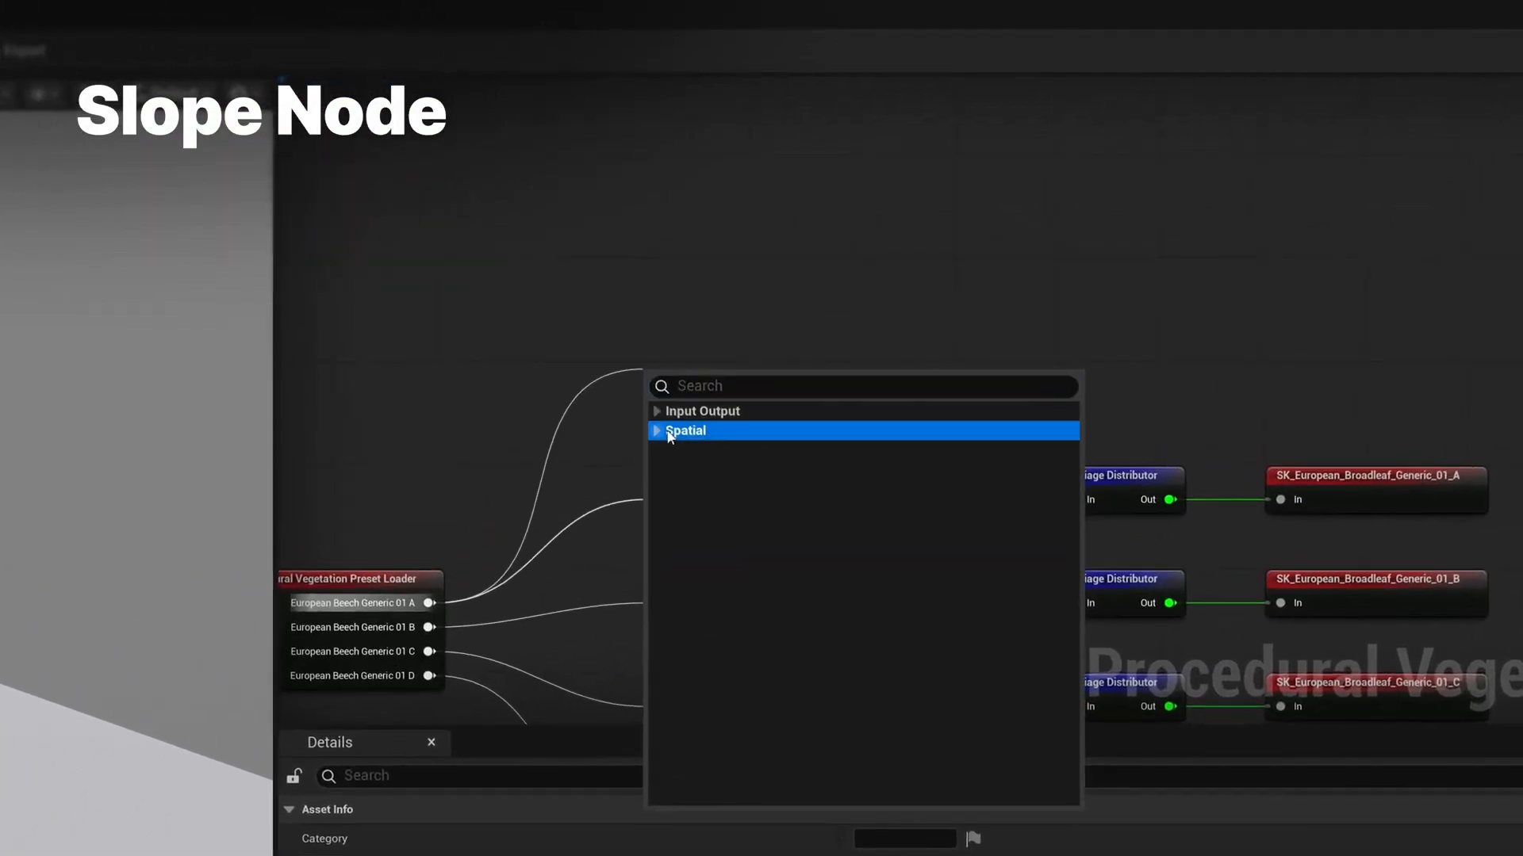
left_click(670, 432)
left_click(724, 622)
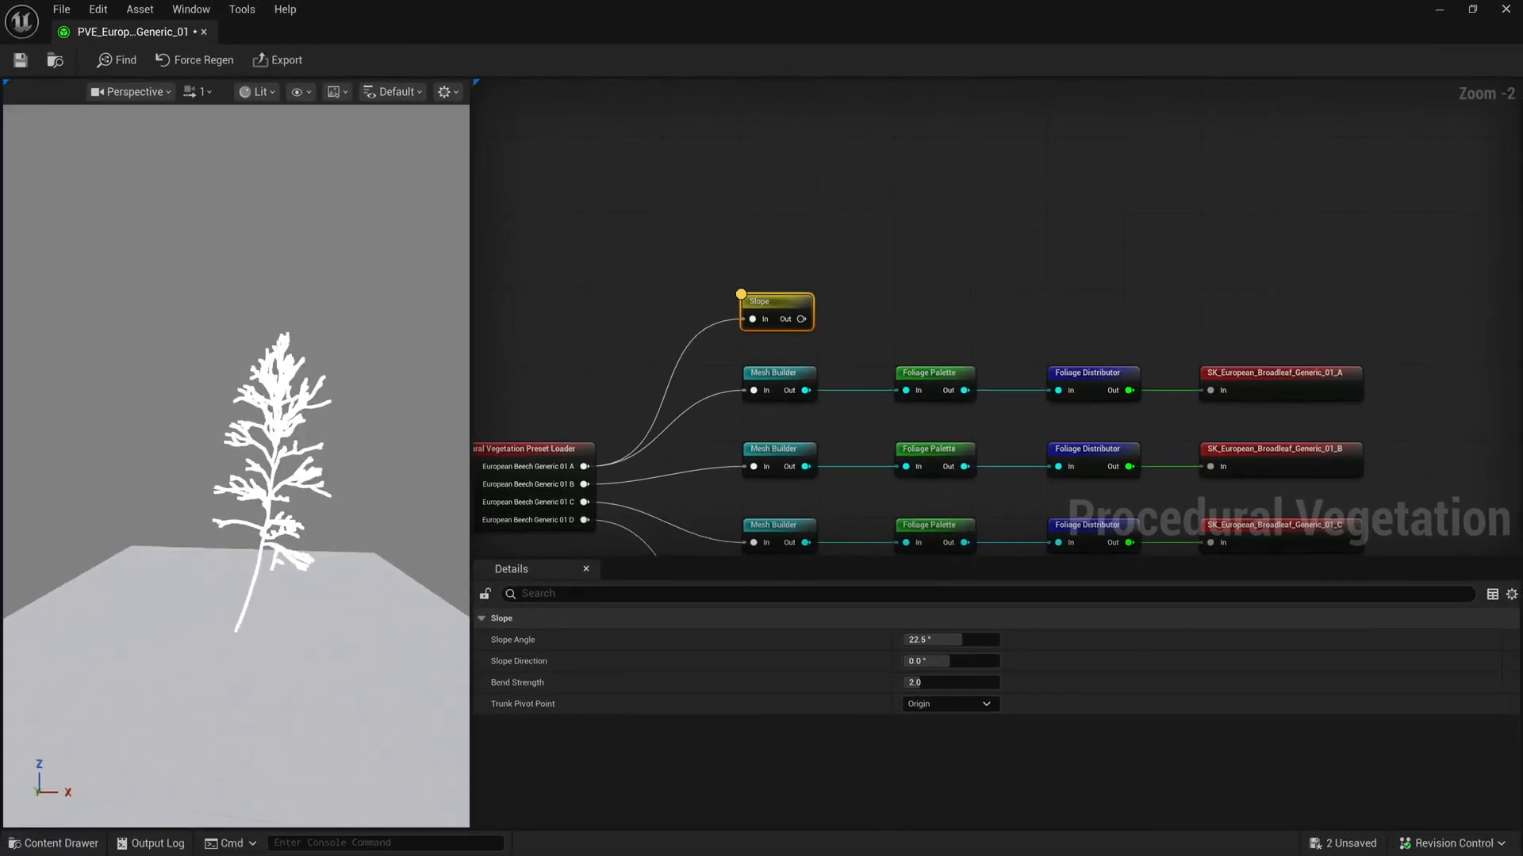
left_click_drag(932, 640, 954, 645)
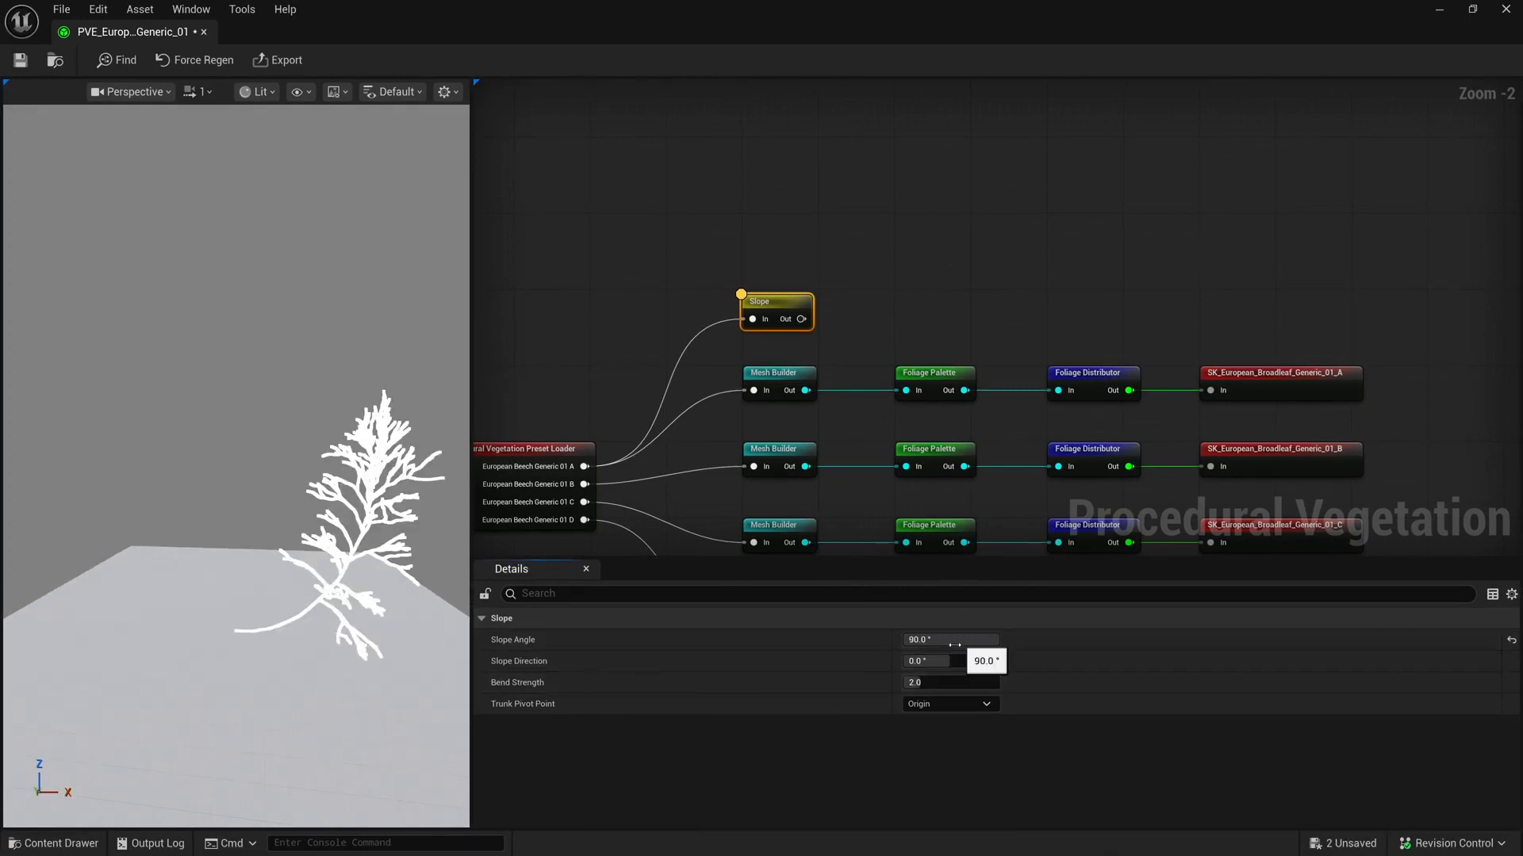
Replace the Slope node with a Carve node fed by the European Beech Generic 01 A output
key("Delete")
left_click_drag(585, 466, 725, 308)
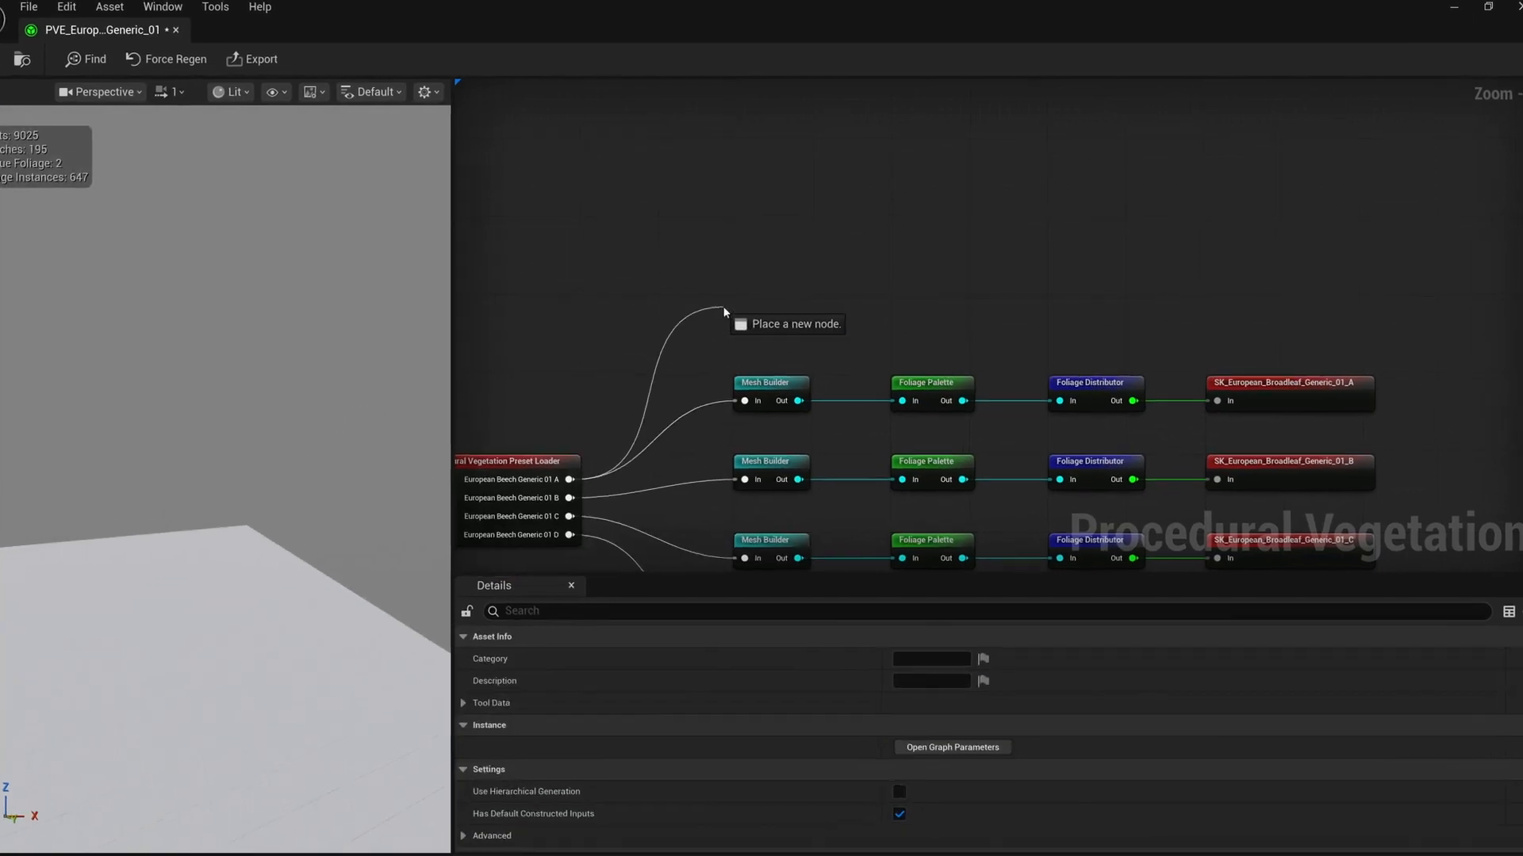
left_click(757, 353)
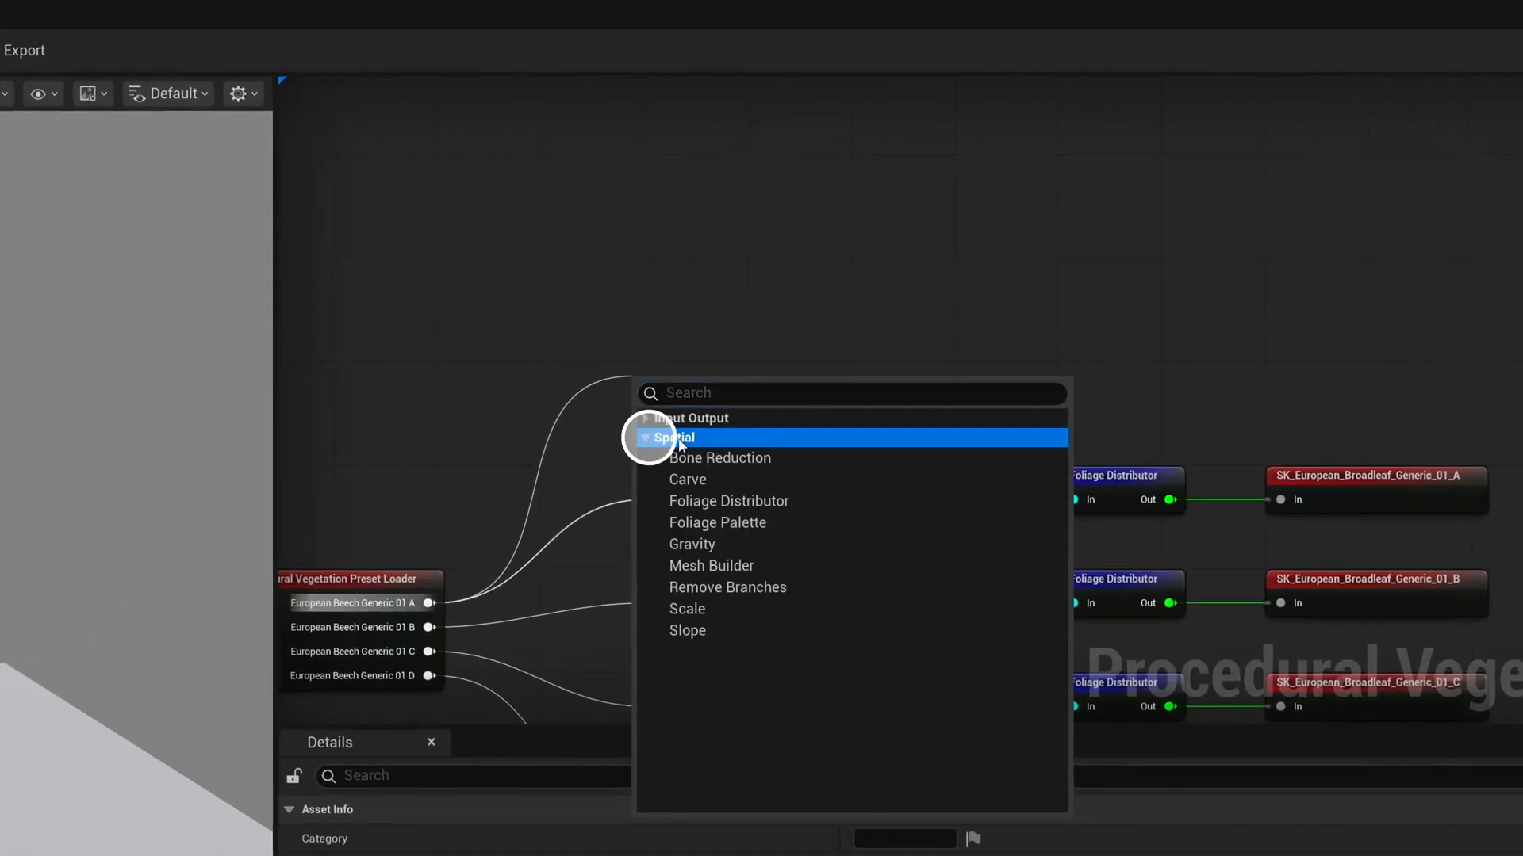
left_click(690, 479)
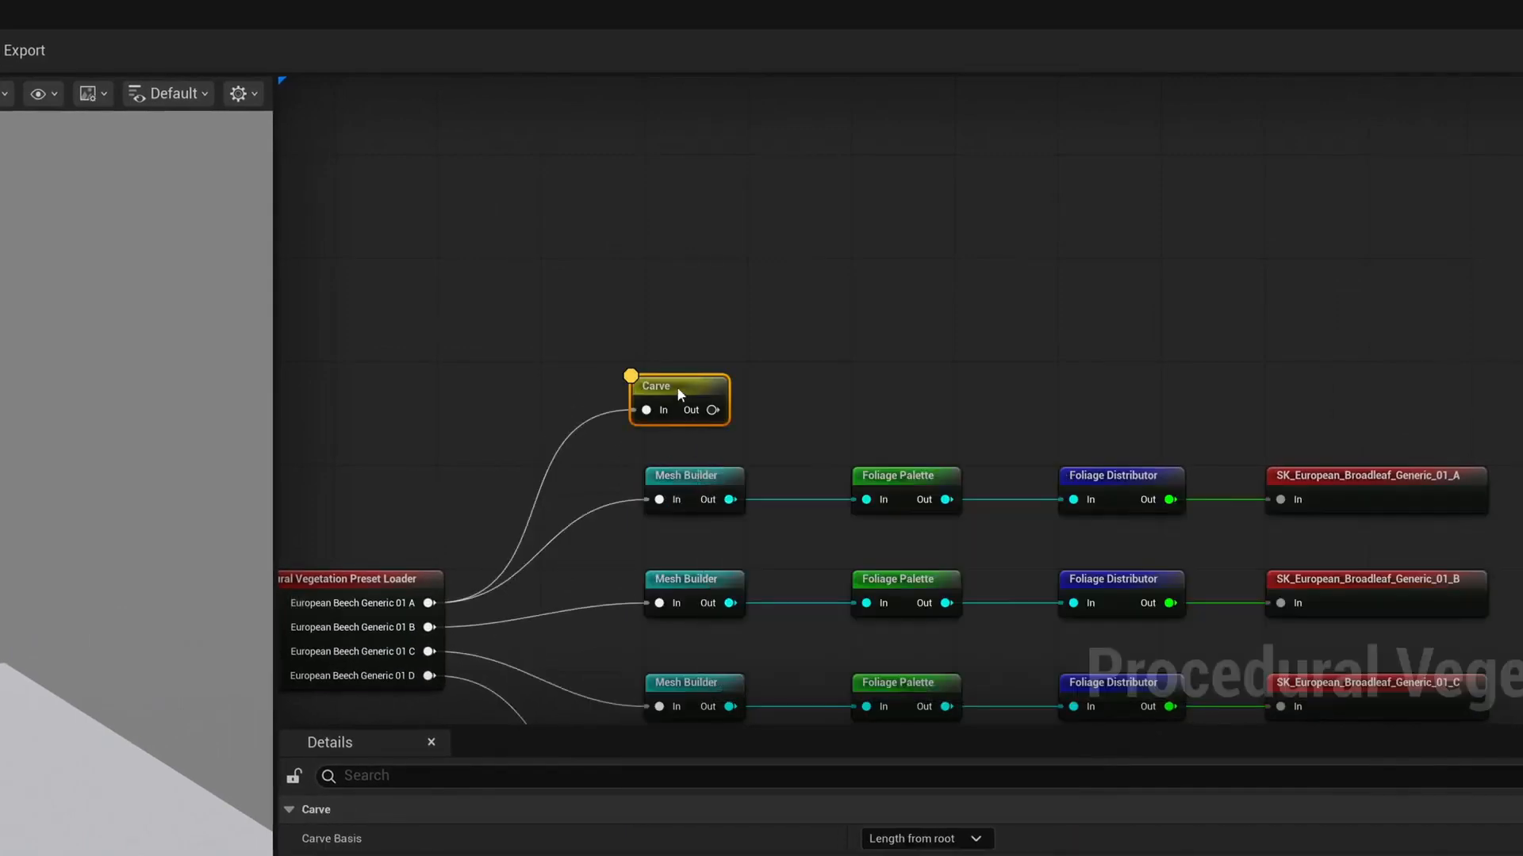
Align the Carve node above the first row and connect its output to a new Mesh Builder node
left_click_drag(692, 381, 859, 387)
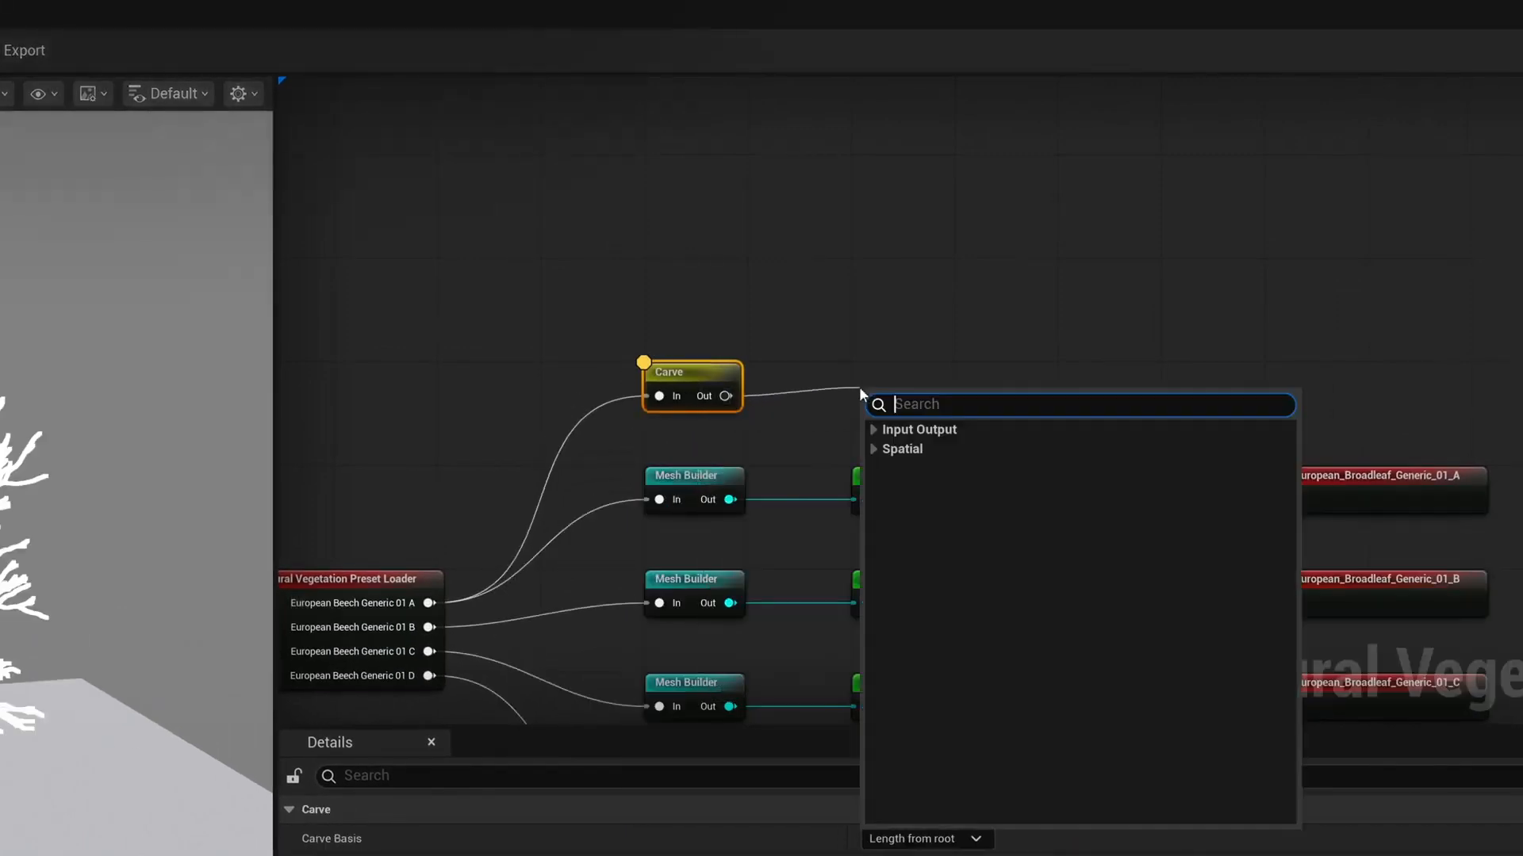
left_click(874, 448)
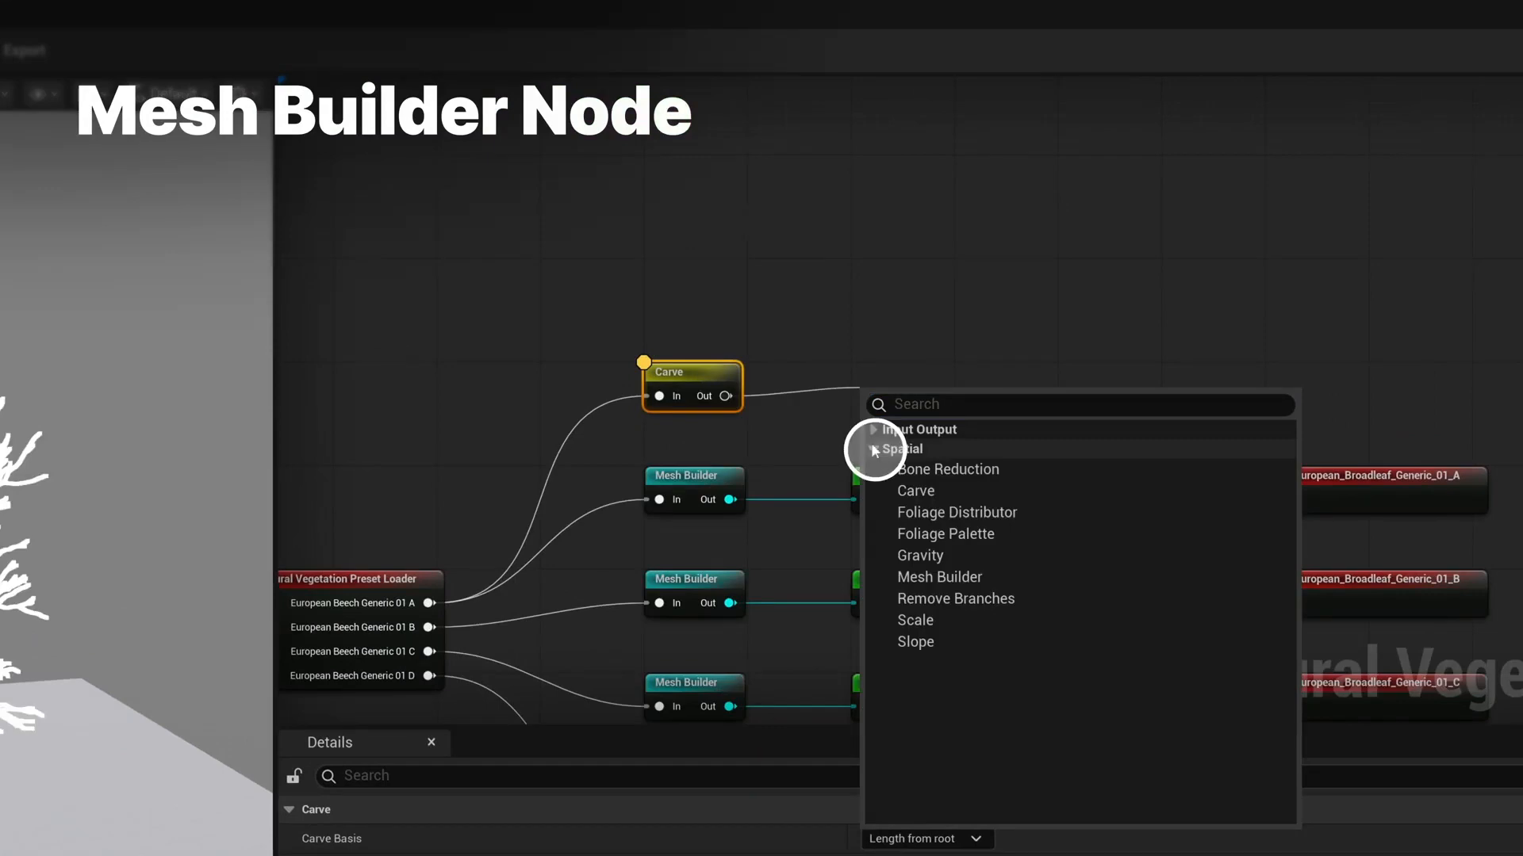
left_click(912, 578)
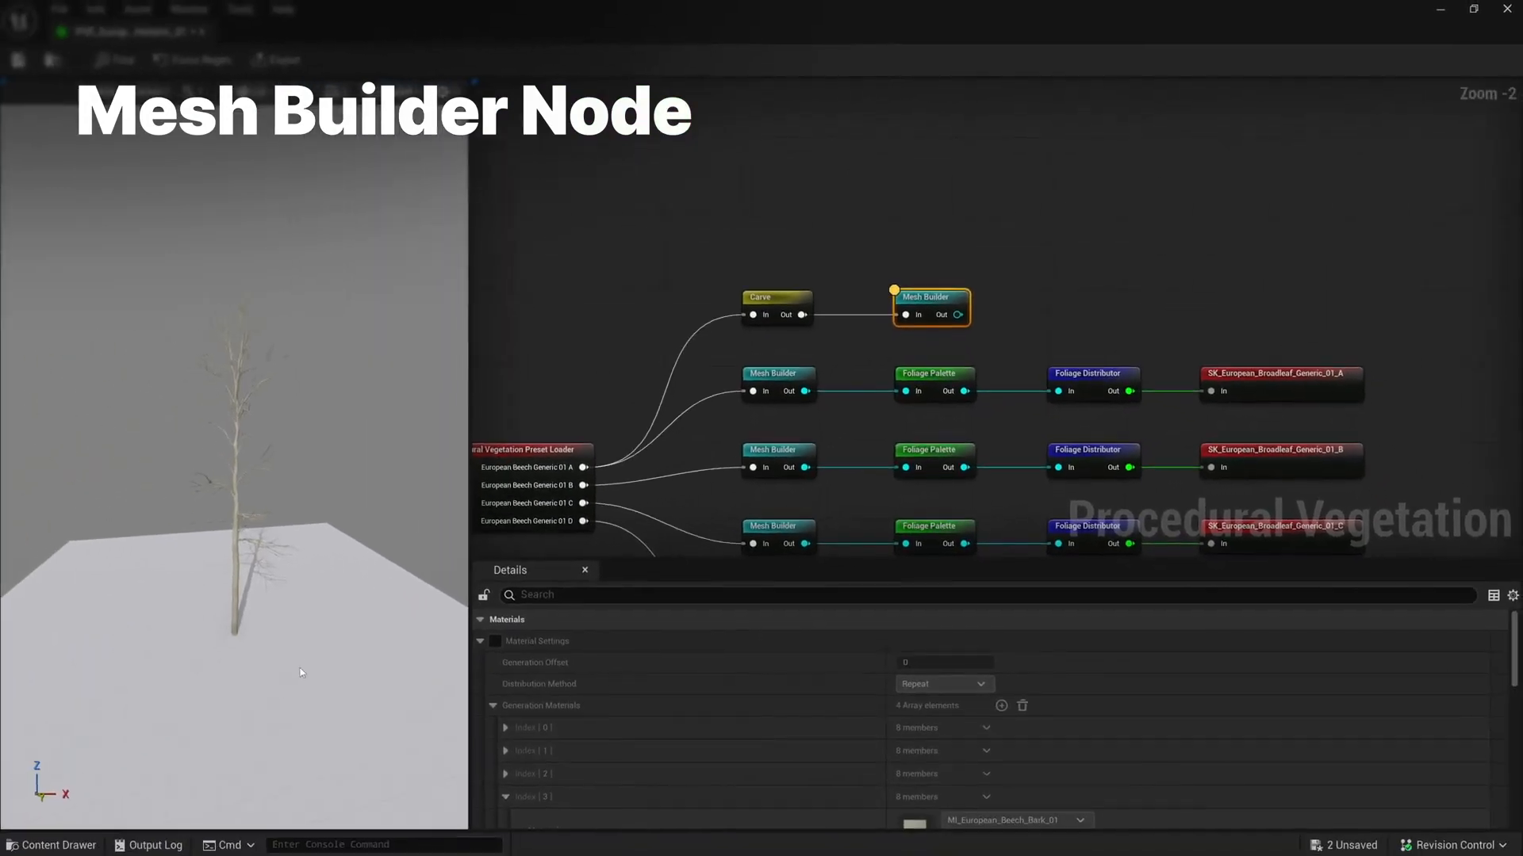
Examine the trunk mesh in wireframe alongside the Mesh Builder's mesh division settings, and return to lit shading
key("alt+2")
key("w")
right_click_drag(306, 667, 306, 682)
left_click(556, 640)
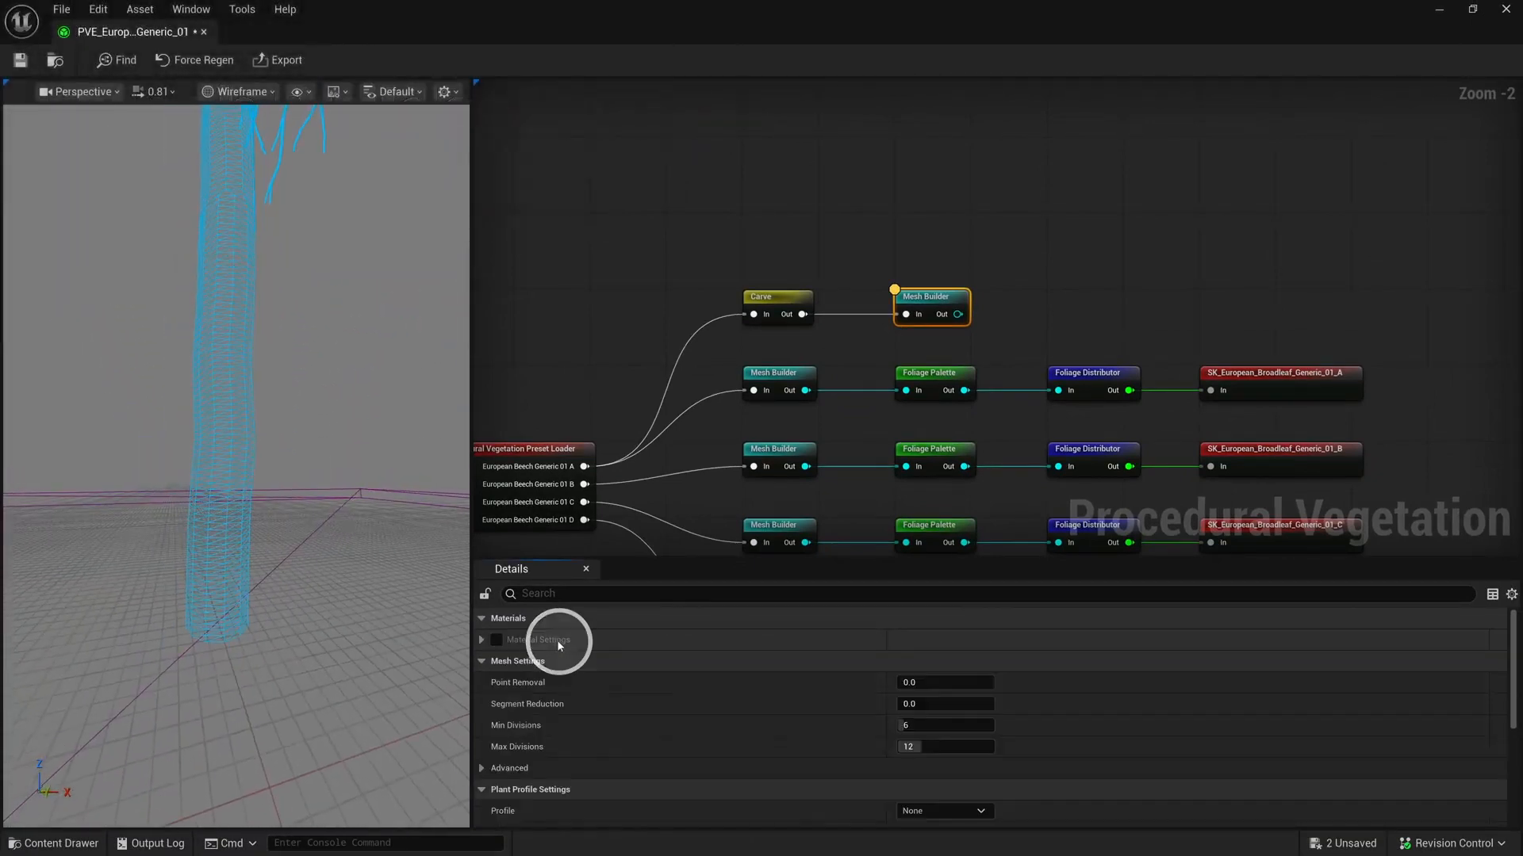
left_click(935, 746)
right_click_drag(371, 639, 370, 639)
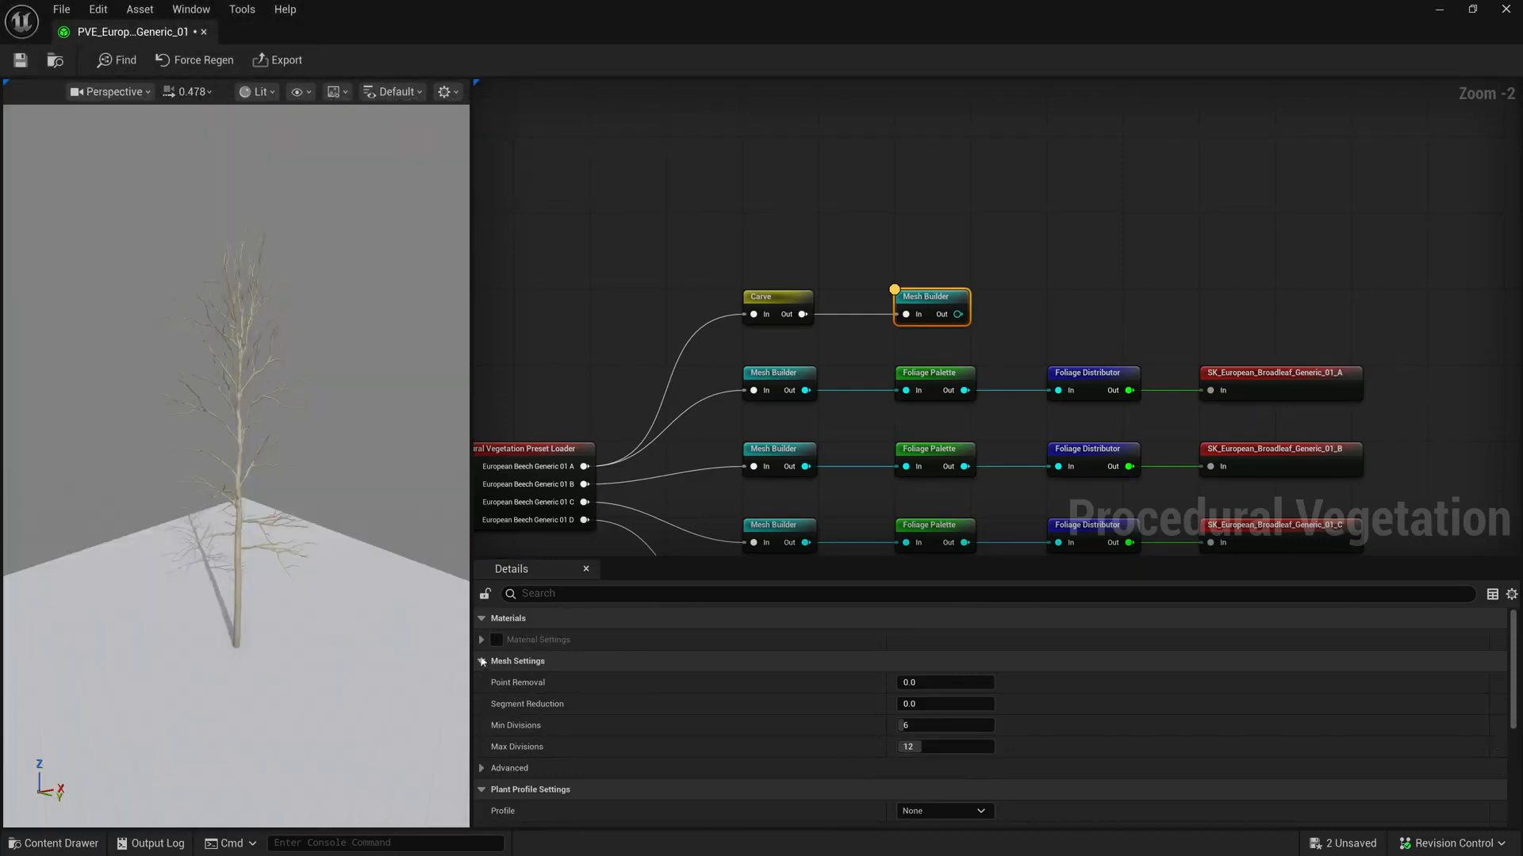
Set the Mesh Builder's plant Profile to 0, apply the Linear preset to Profile Falloff and set Profile Scale to 2.0
left_click(482, 661)
left_click(481, 727)
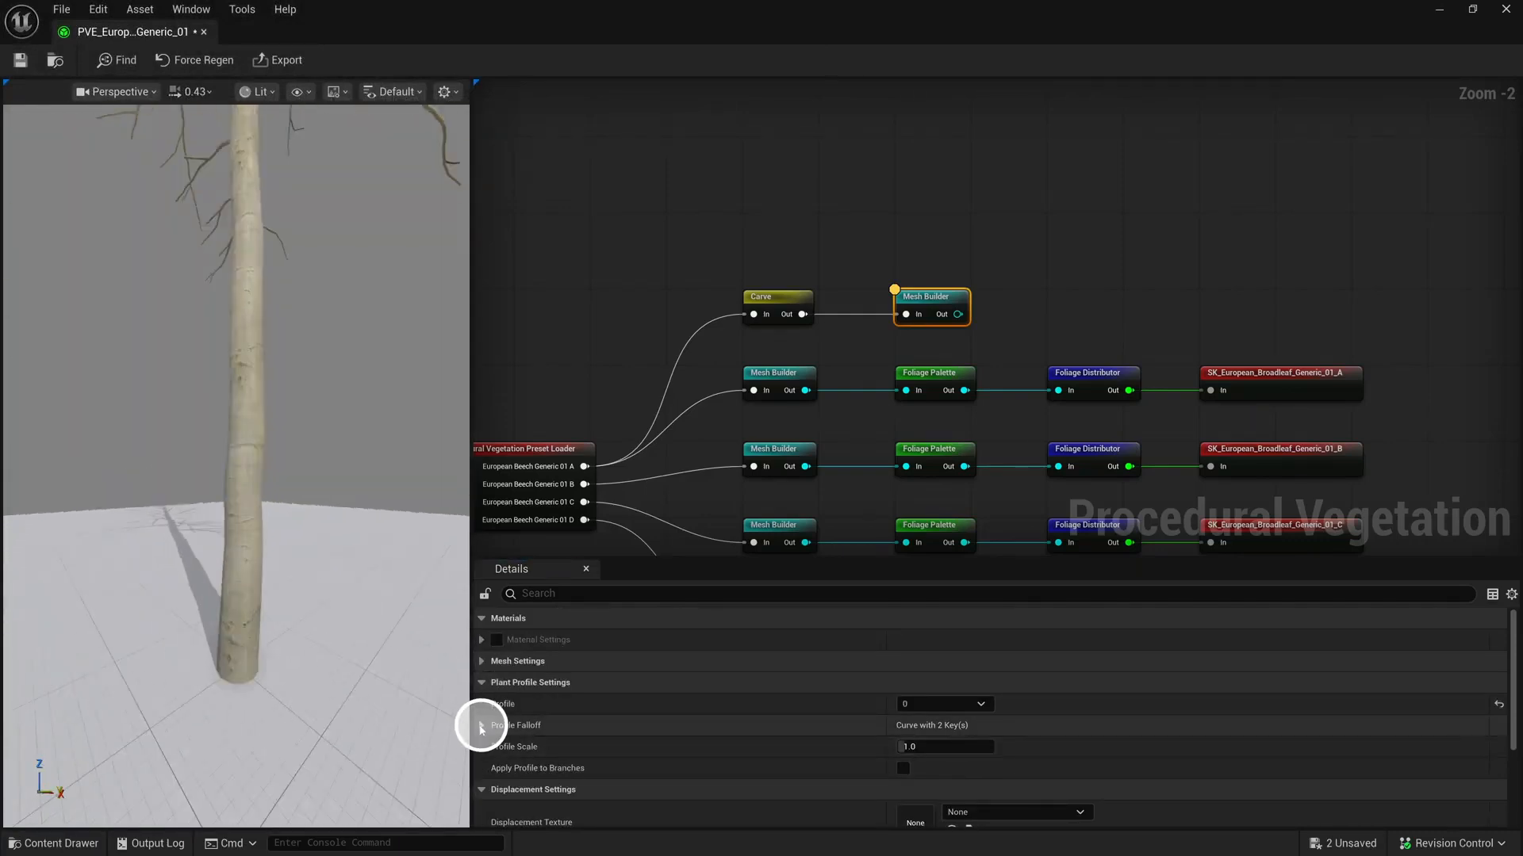
scroll(1031, 713, "down", 2)
left_click(1470, 697)
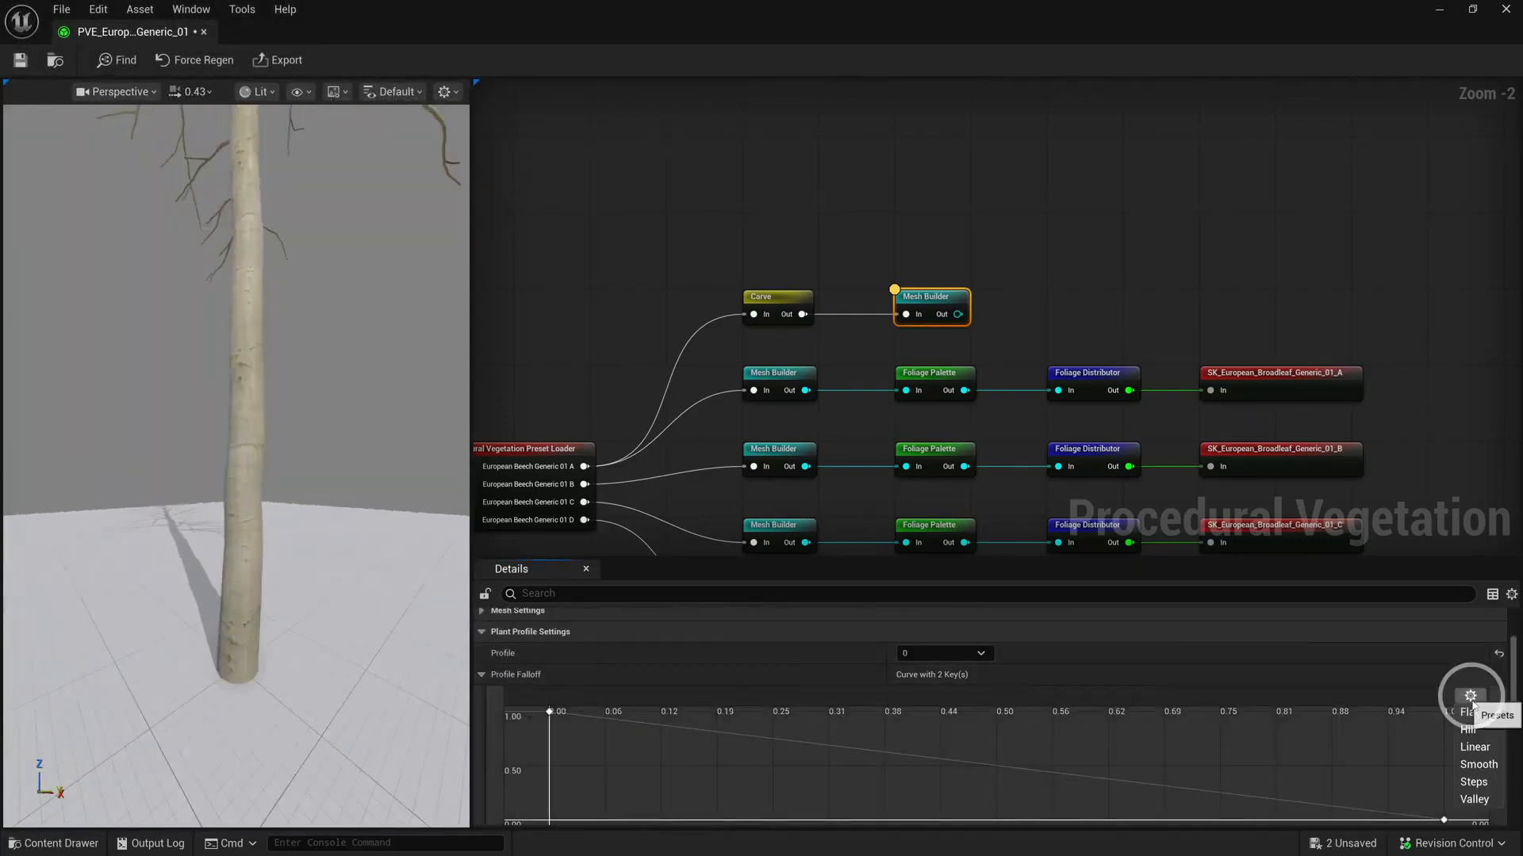
left_click(1475, 749)
scroll(1150, 707, "down", 3)
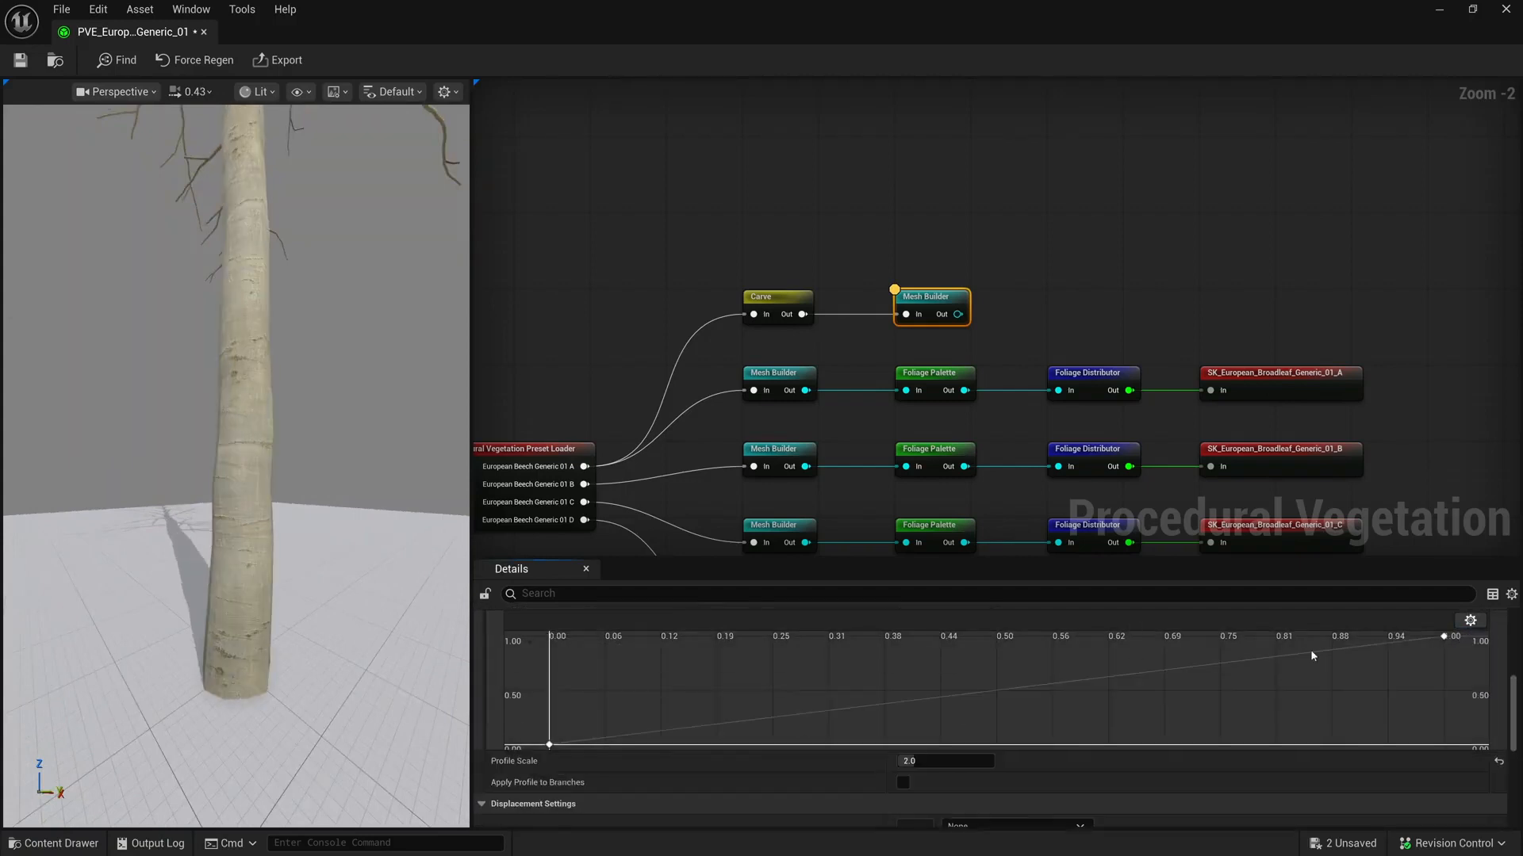
Add a key to the Profile Falloff curve and place it at about time 0.98, value 0.12
right_click(1310, 650)
left_click(1334, 670)
left_click_drag(1311, 655, 1432, 732)
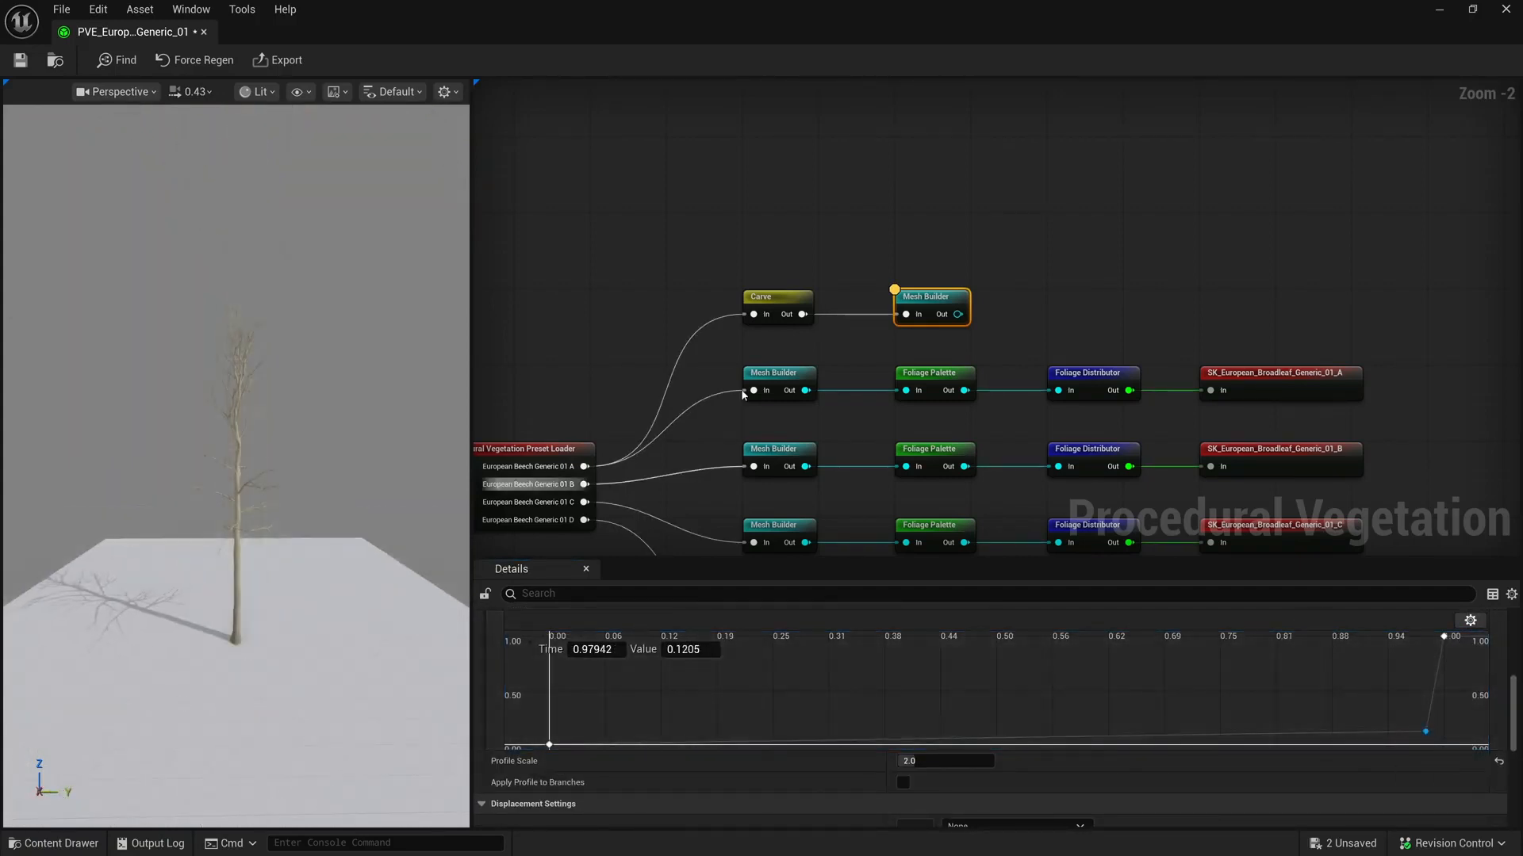
Connect the new Mesh Builder's output to a Bone Reduction node and set its Strength to about 0.72
right_click_drag(1036, 309, 941, 322)
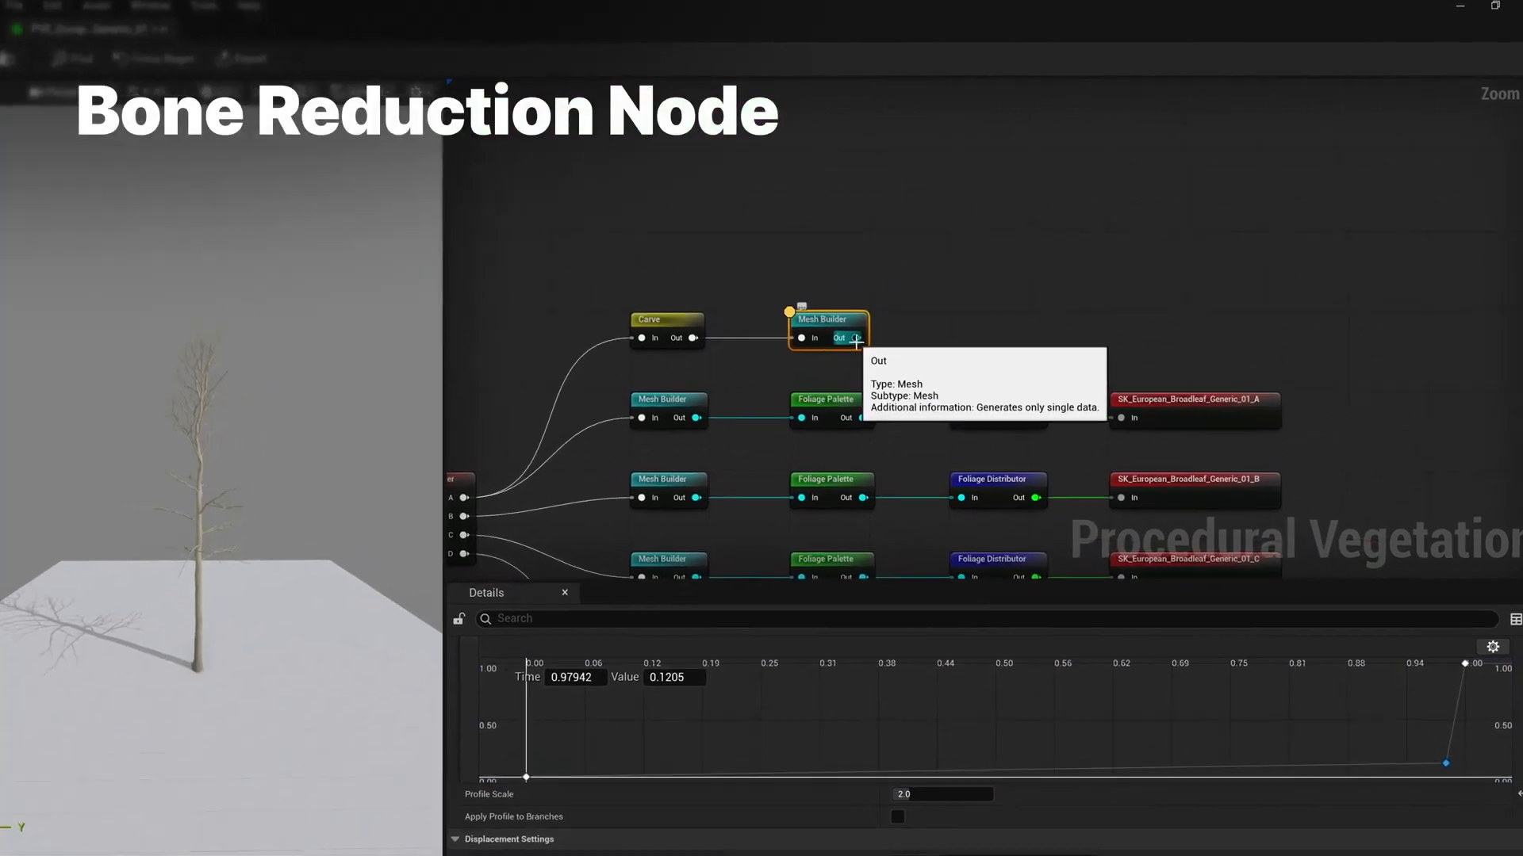
left_click_drag(856, 338, 958, 340)
left_click(973, 387)
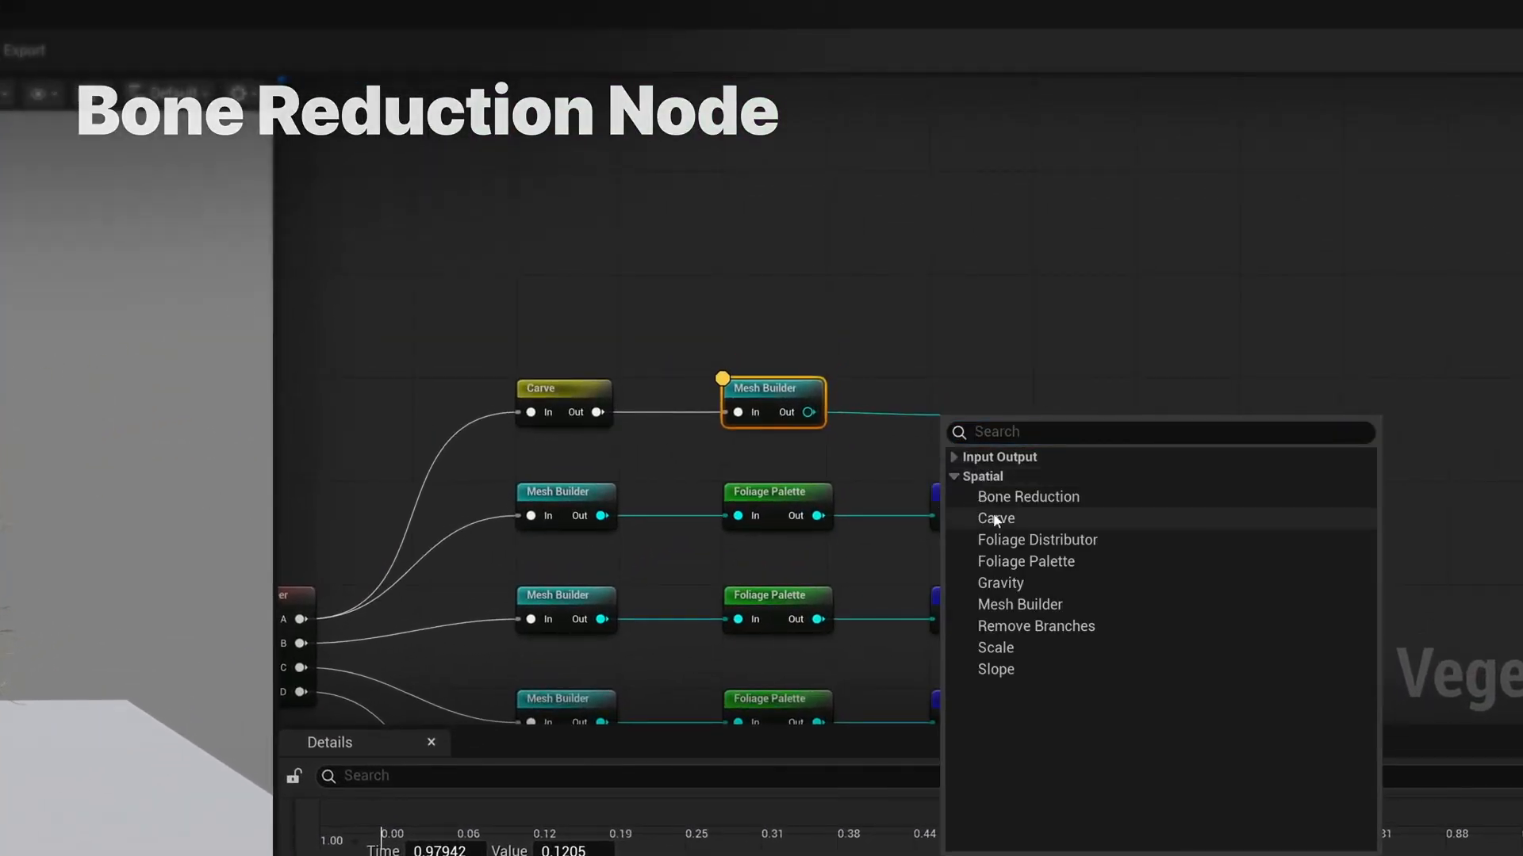
left_click(1028, 497)
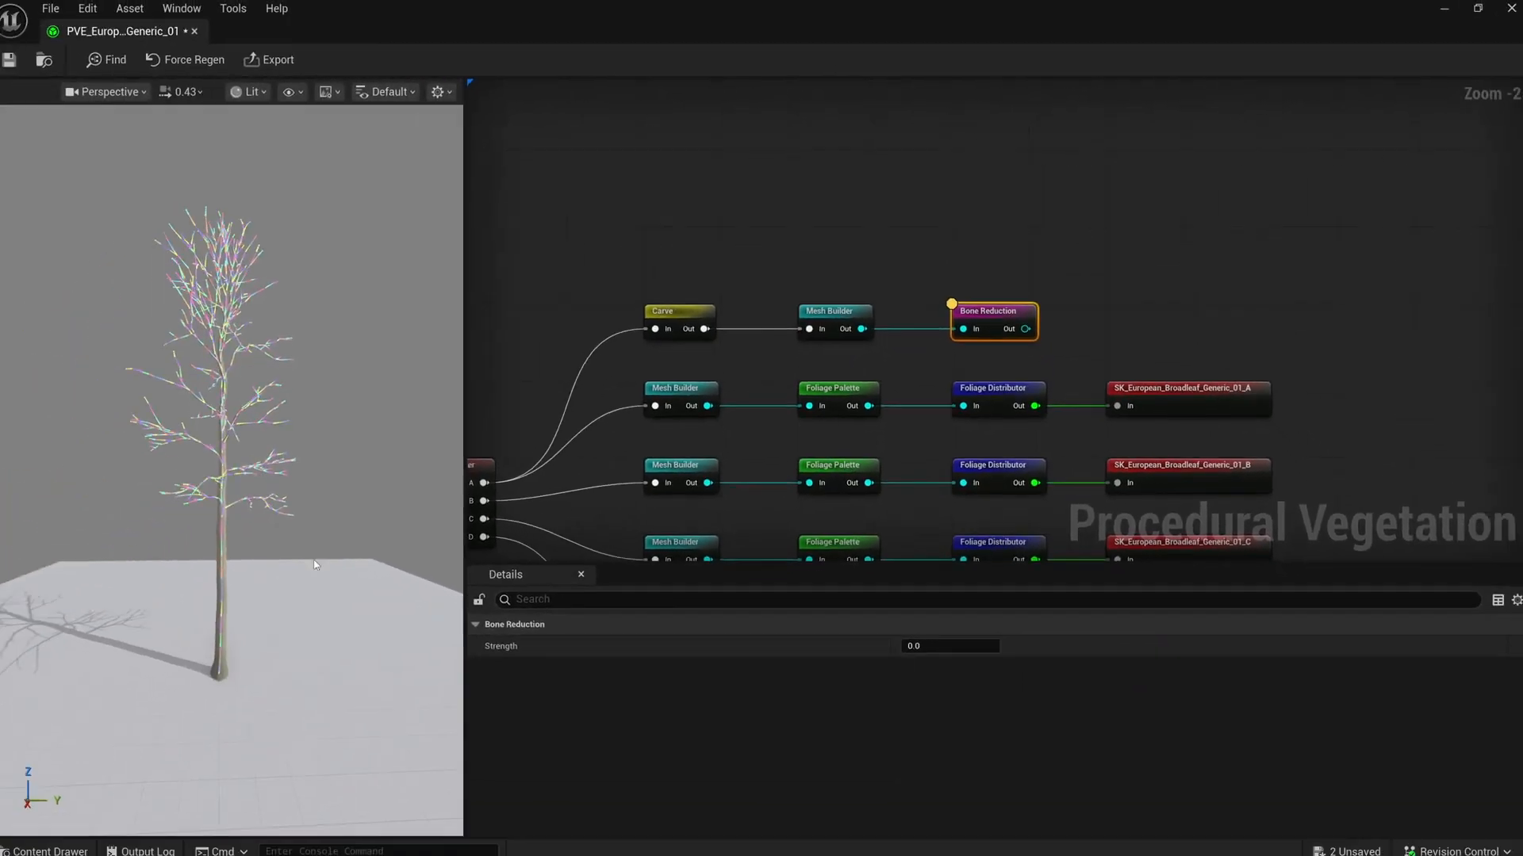
left_click(909, 839)
left_click_drag(938, 640, 970, 640)
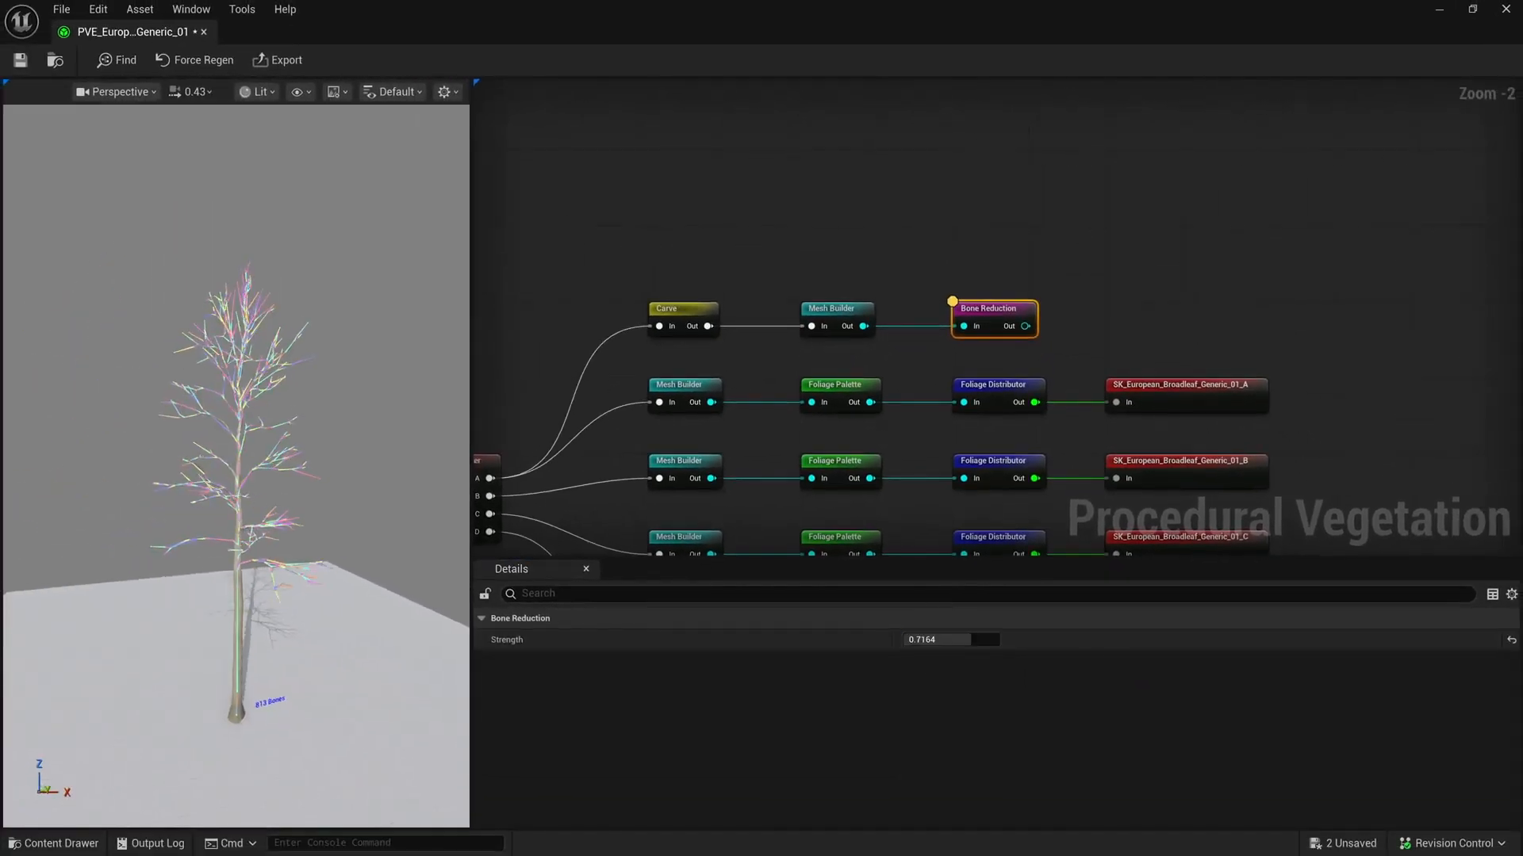
Connect a new Foliage Palette node to the Bone Reduction output, align it with the row and frame its branch meshes in the preview
left_click_drag(238, 444, 278, 436, "alt")
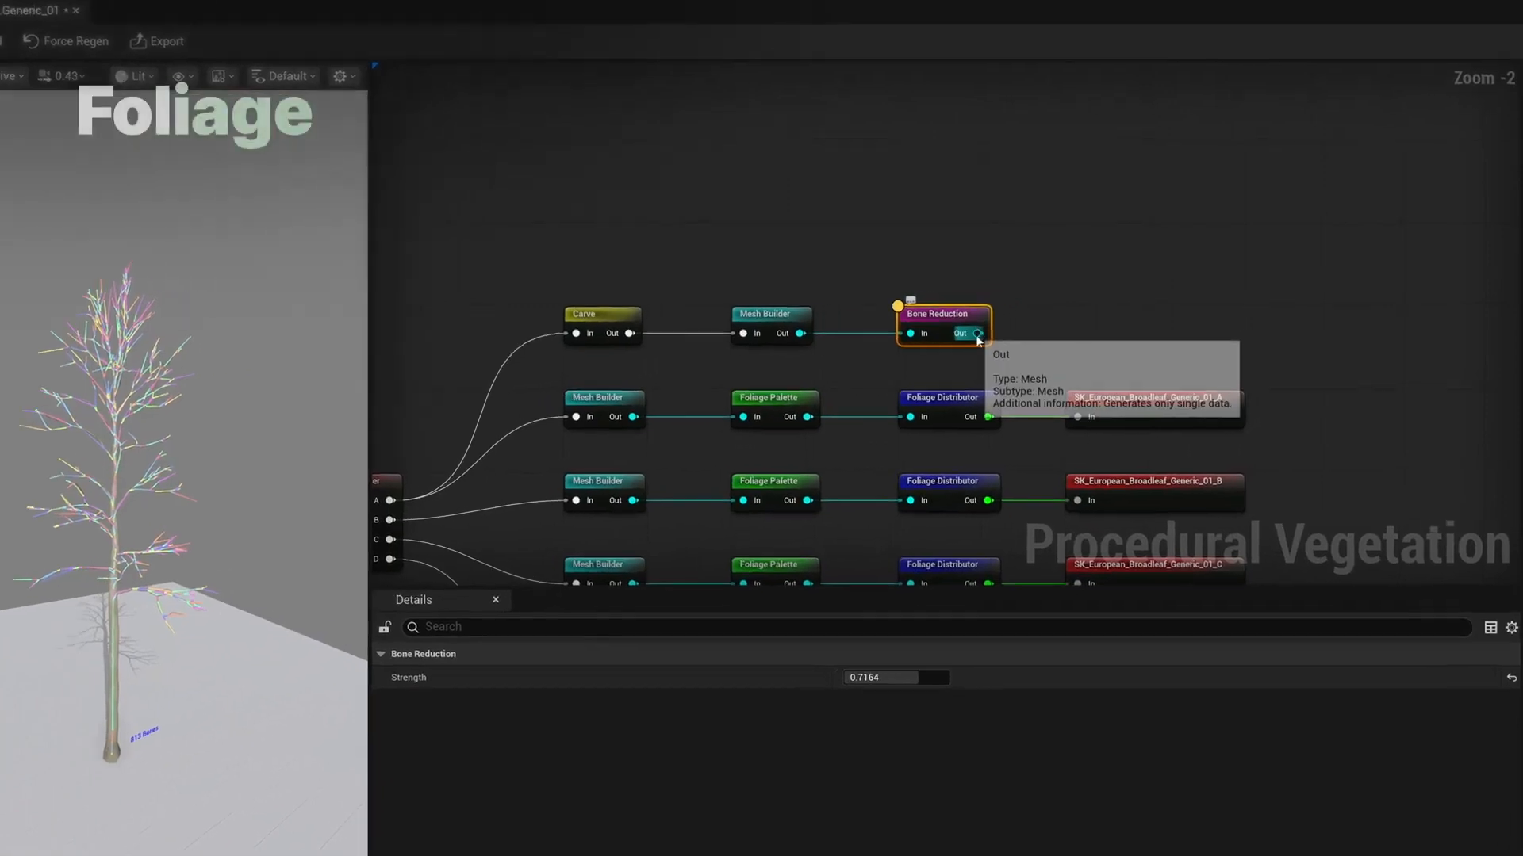
left_click_drag(978, 334, 1061, 338)
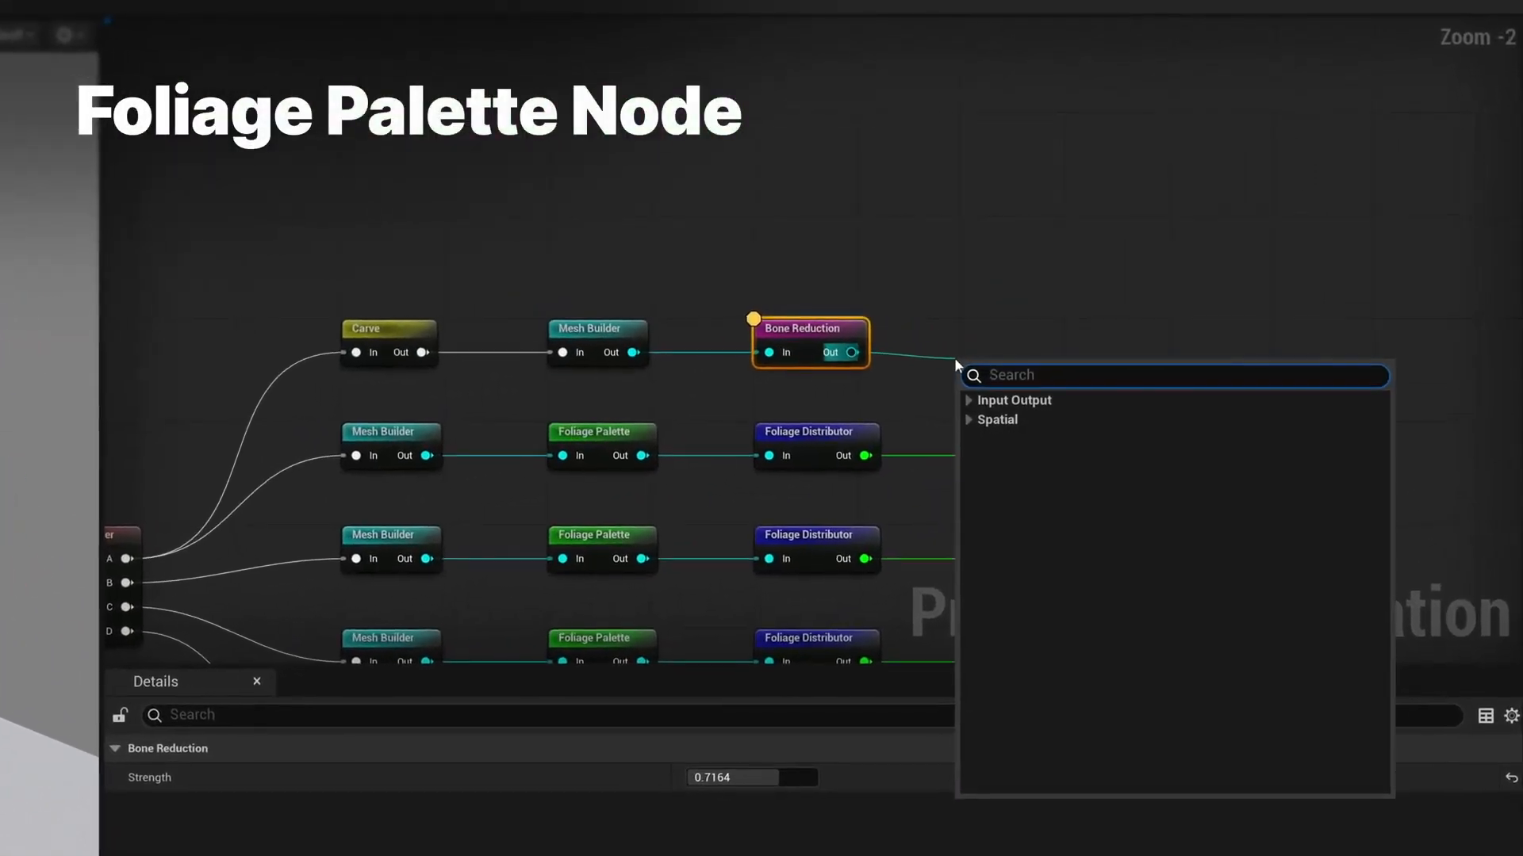
left_click(1076, 387)
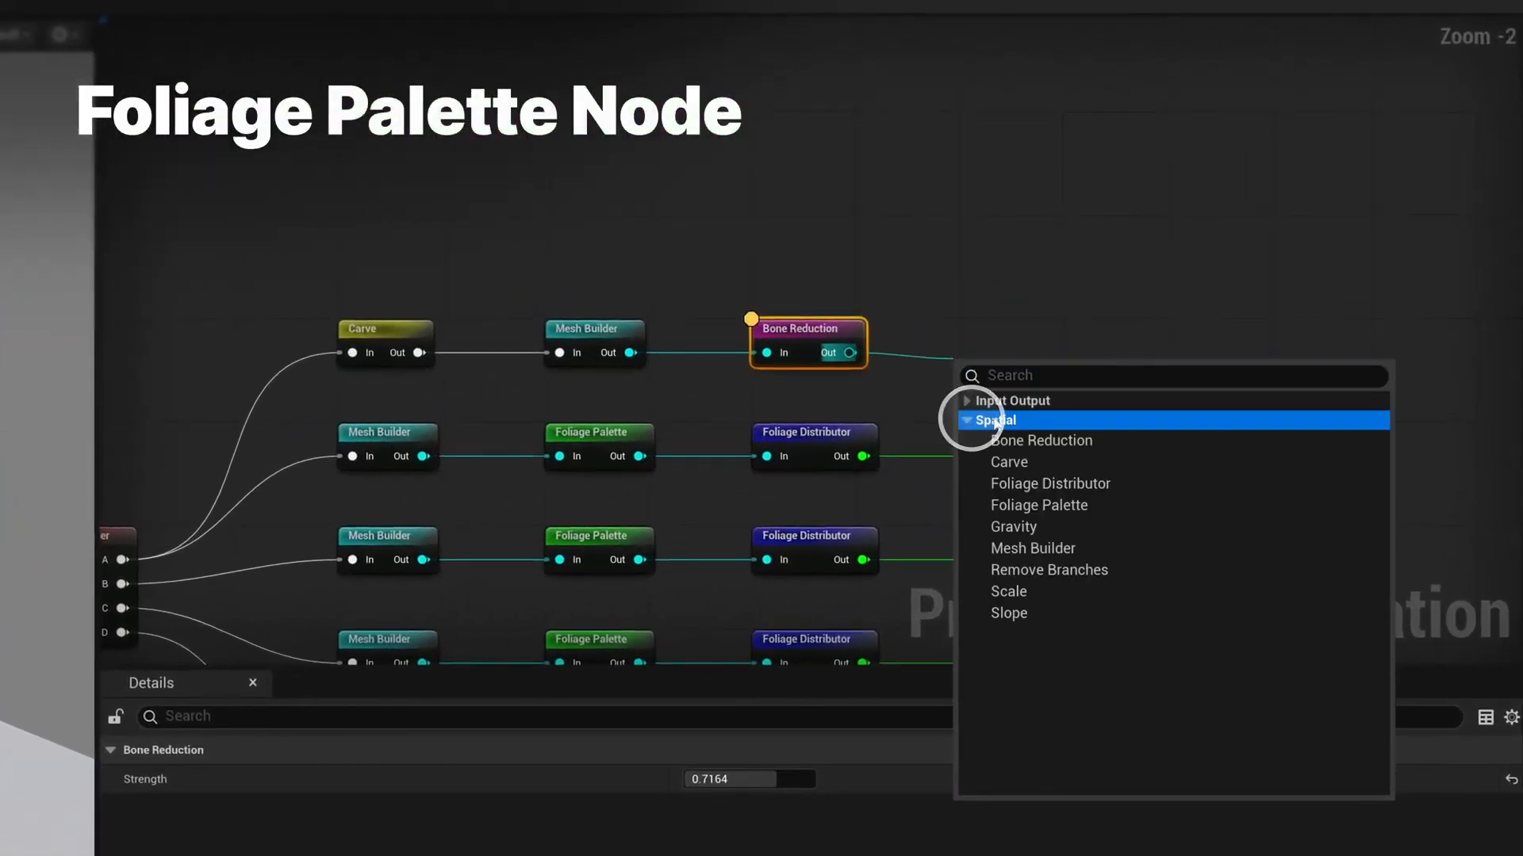
left_click(1031, 505)
left_click_drag(1027, 358, 1030, 327)
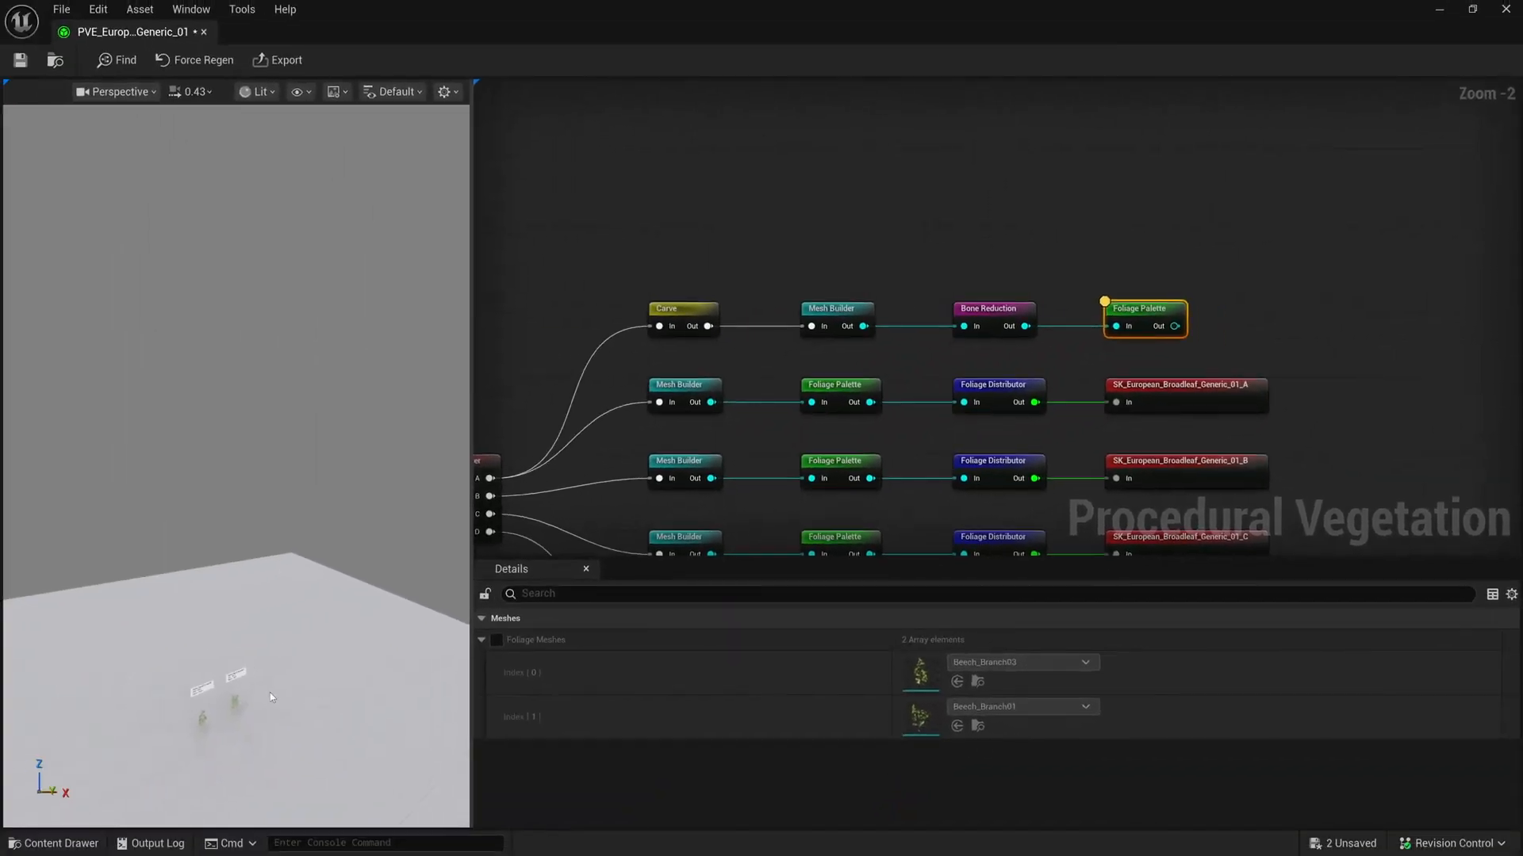
key("f")
left_click_drag(271, 692, 217, 683, "alt")
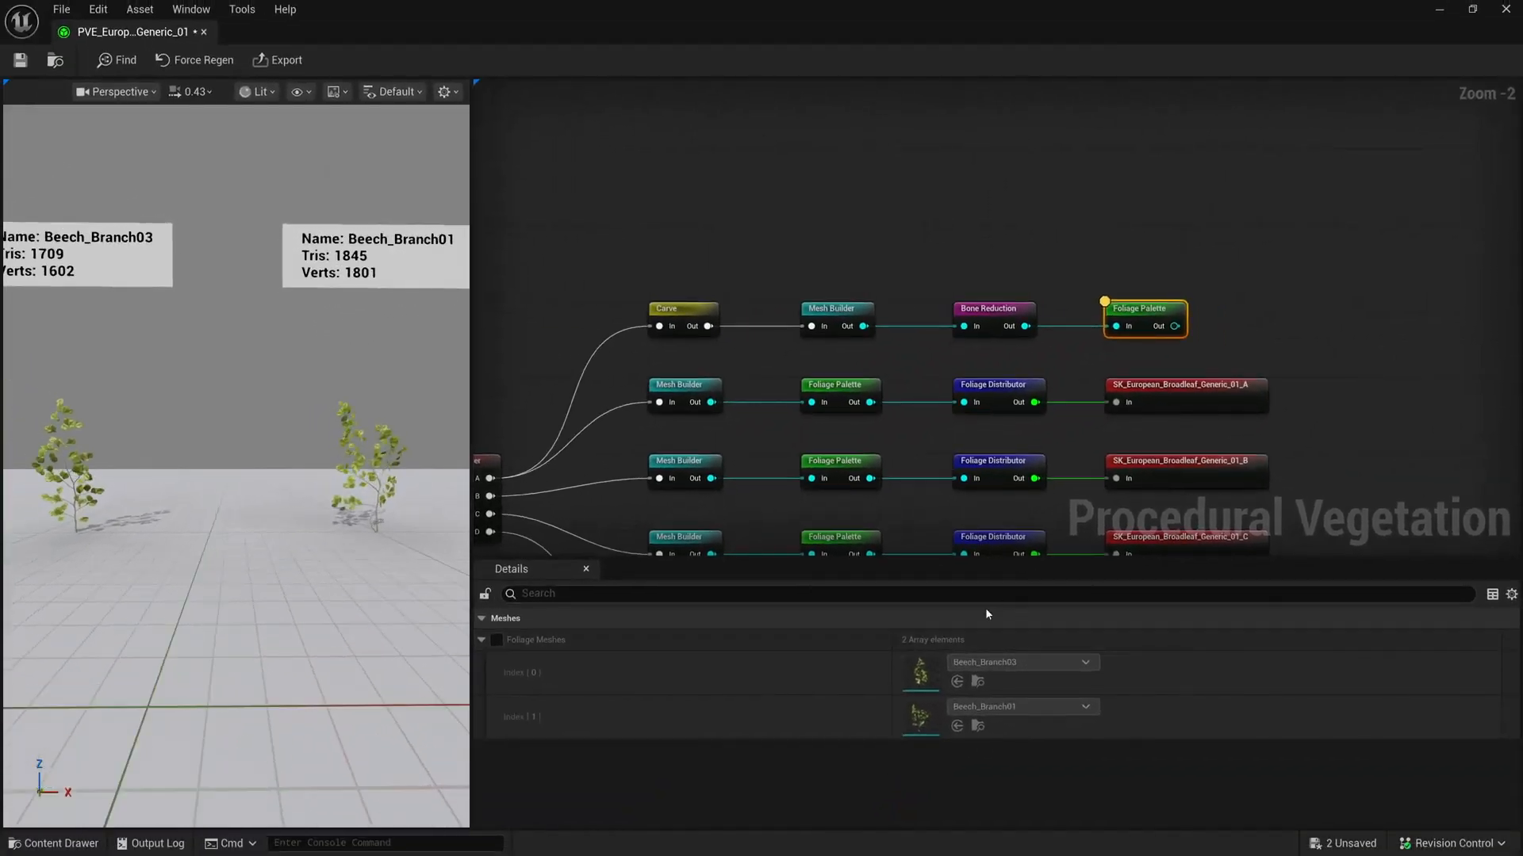
Enable the Foliage Meshes override and try to assign Aspen_Twig_Dead_L_01 to the palette's mesh slots
left_click(496, 640)
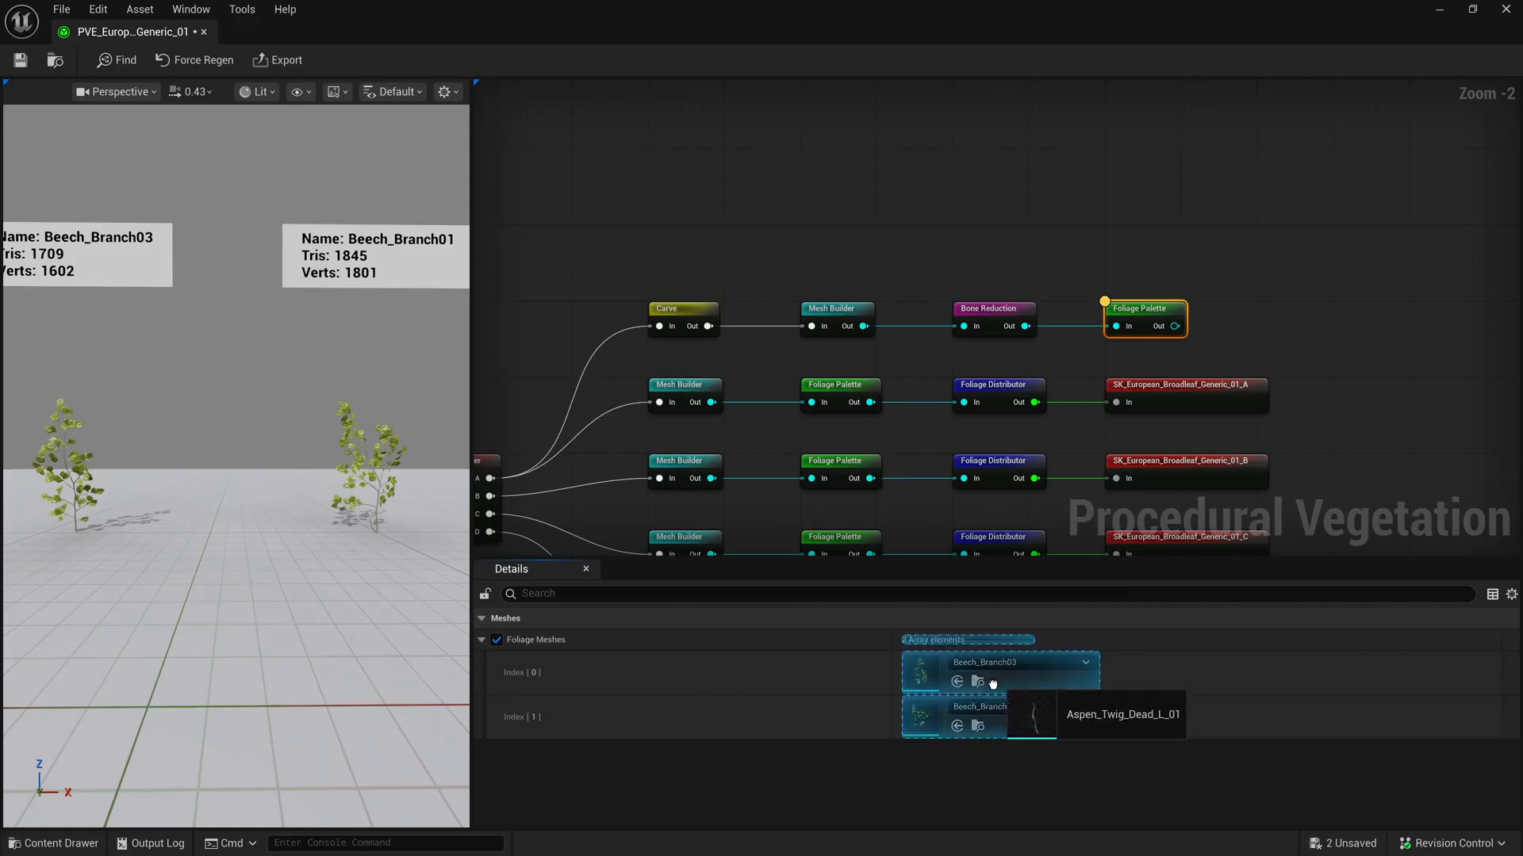
left_click_drag(952, 680, 1015, 666)
left_click_drag(904, 658, 992, 709)
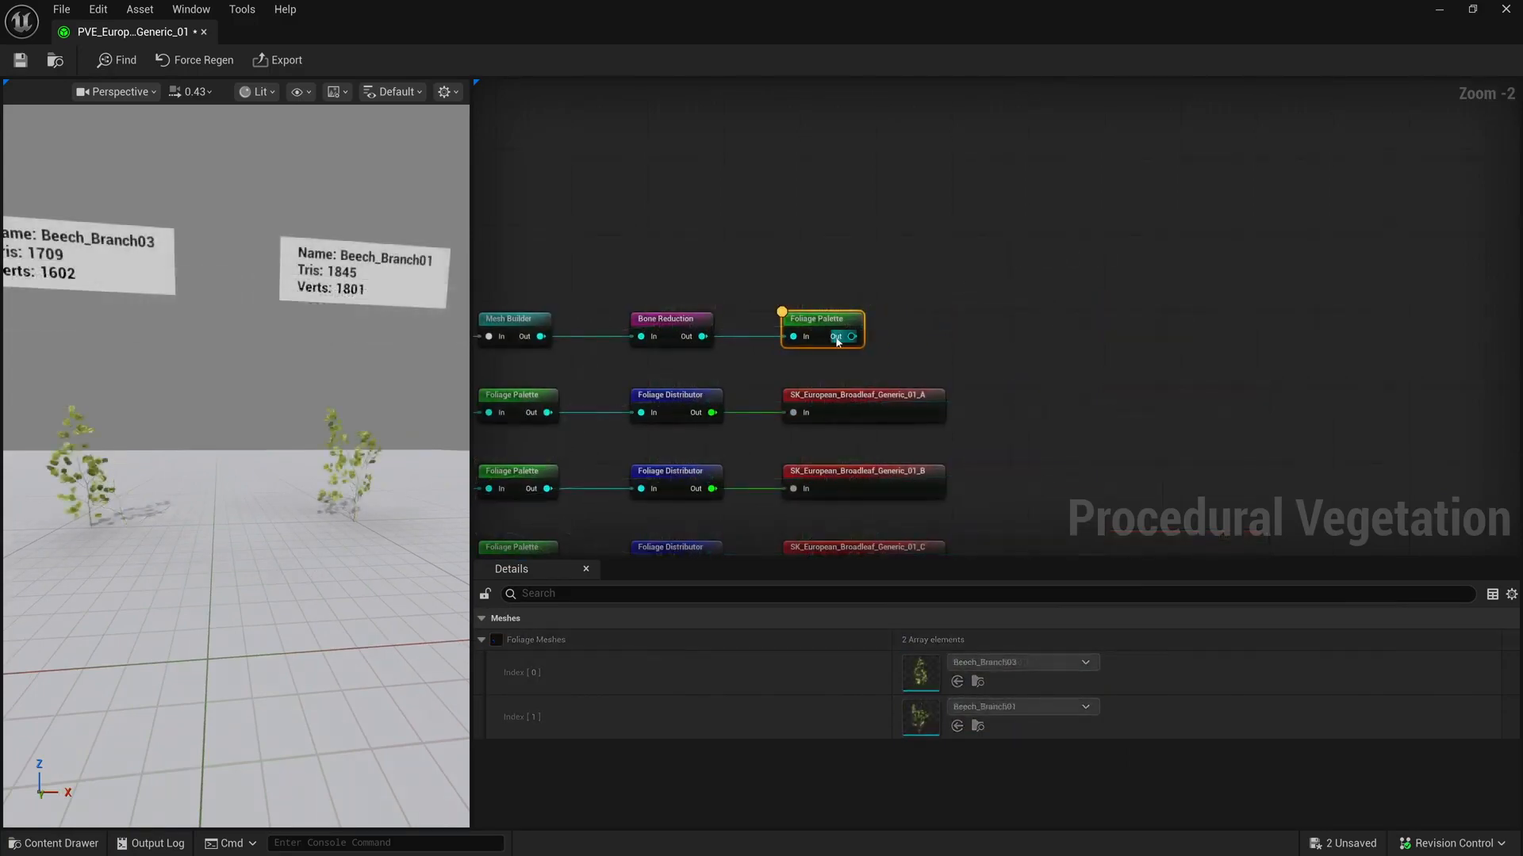
Connect a new Foliage Distributor node to the Foliage Palette output and disable its Override Distribution
left_click_drag(873, 333, 966, 330)
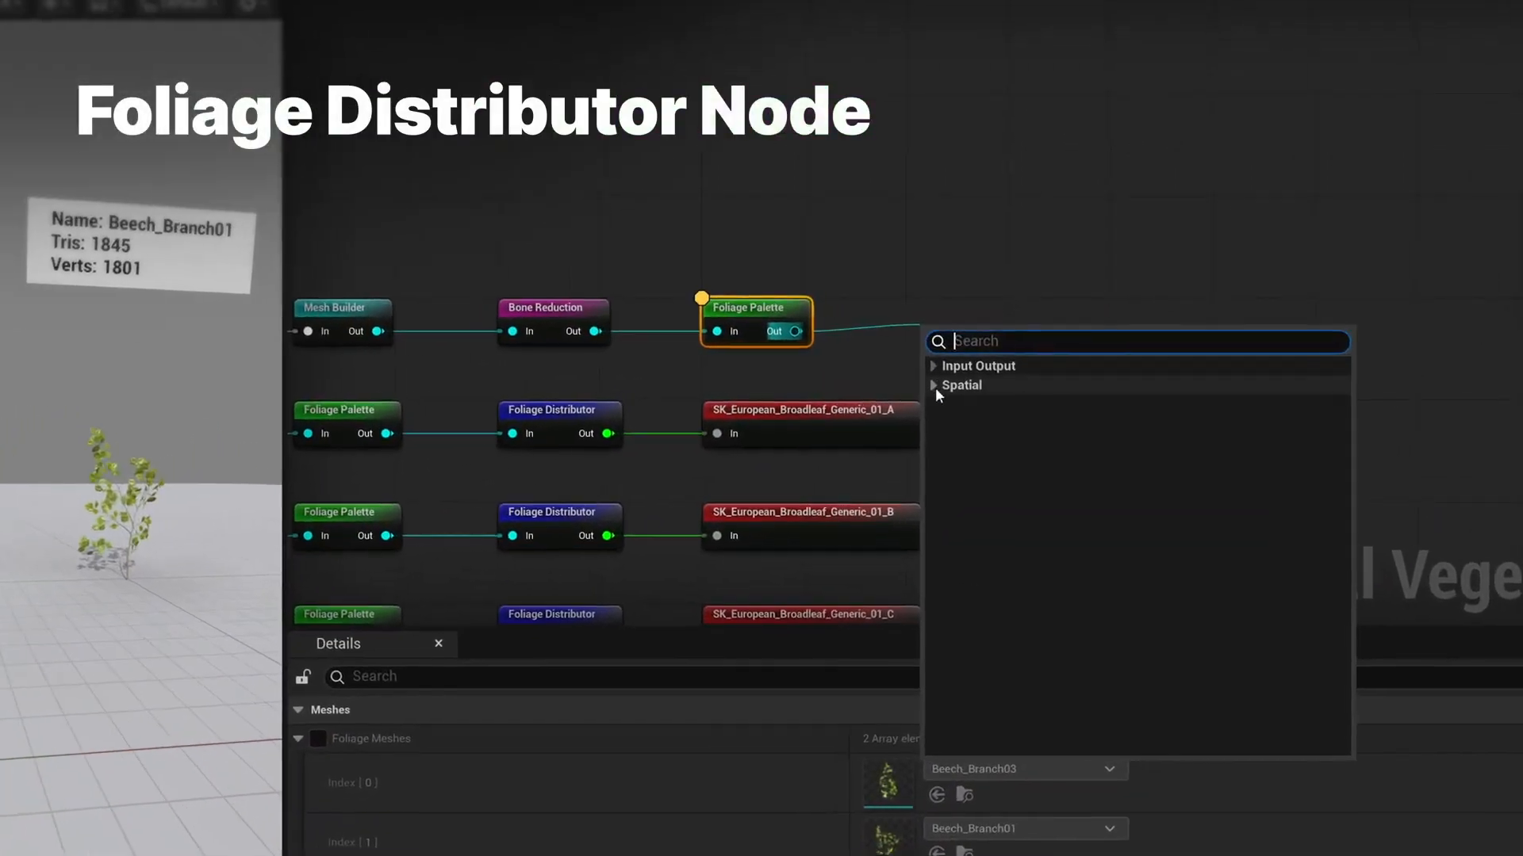
left_click(940, 383)
left_click(964, 448)
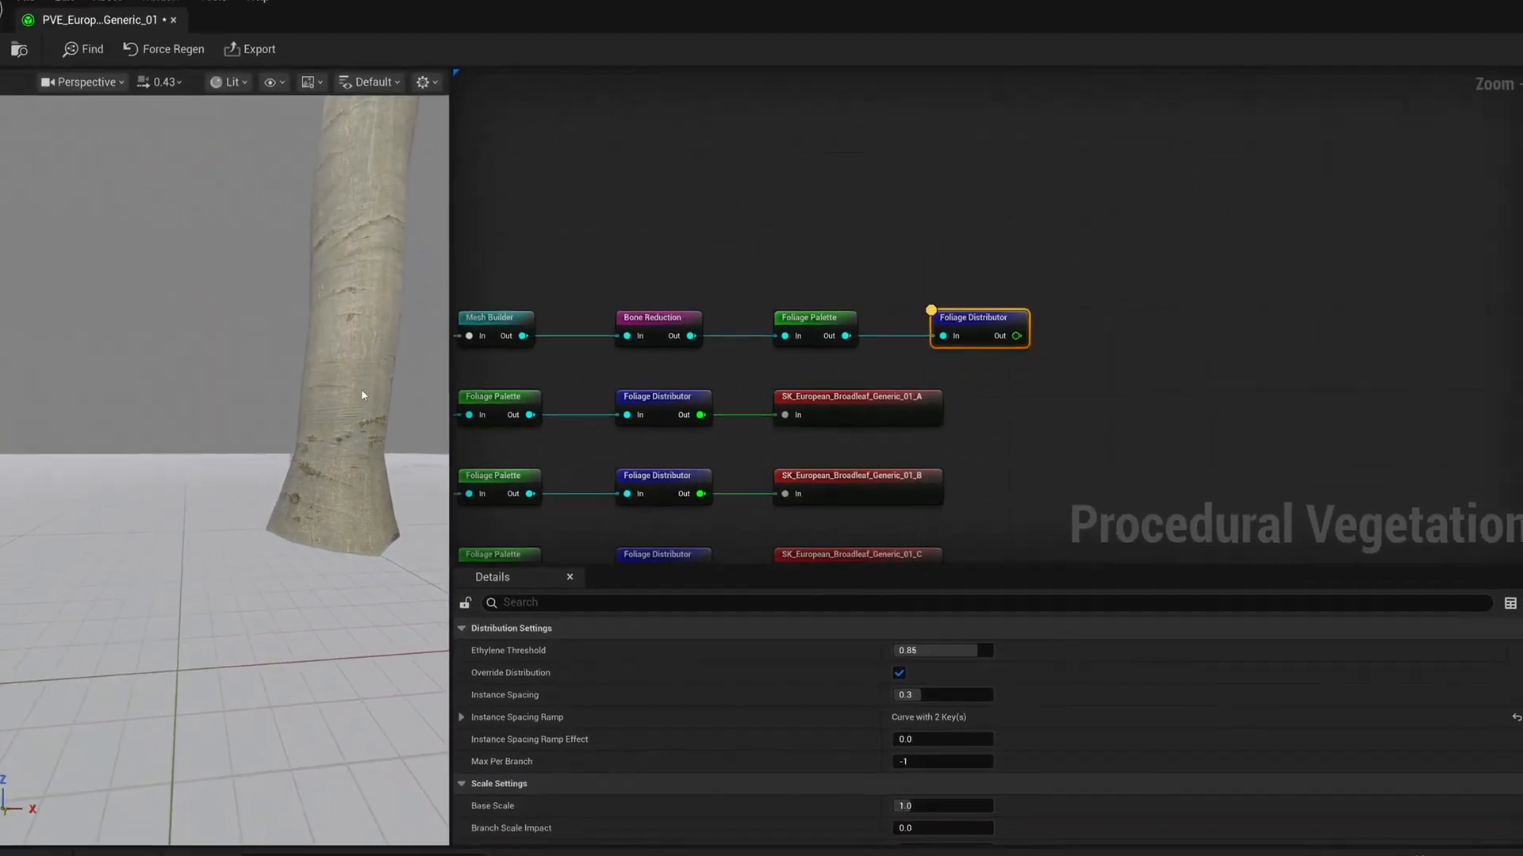
scroll(310, 469, "down", 10)
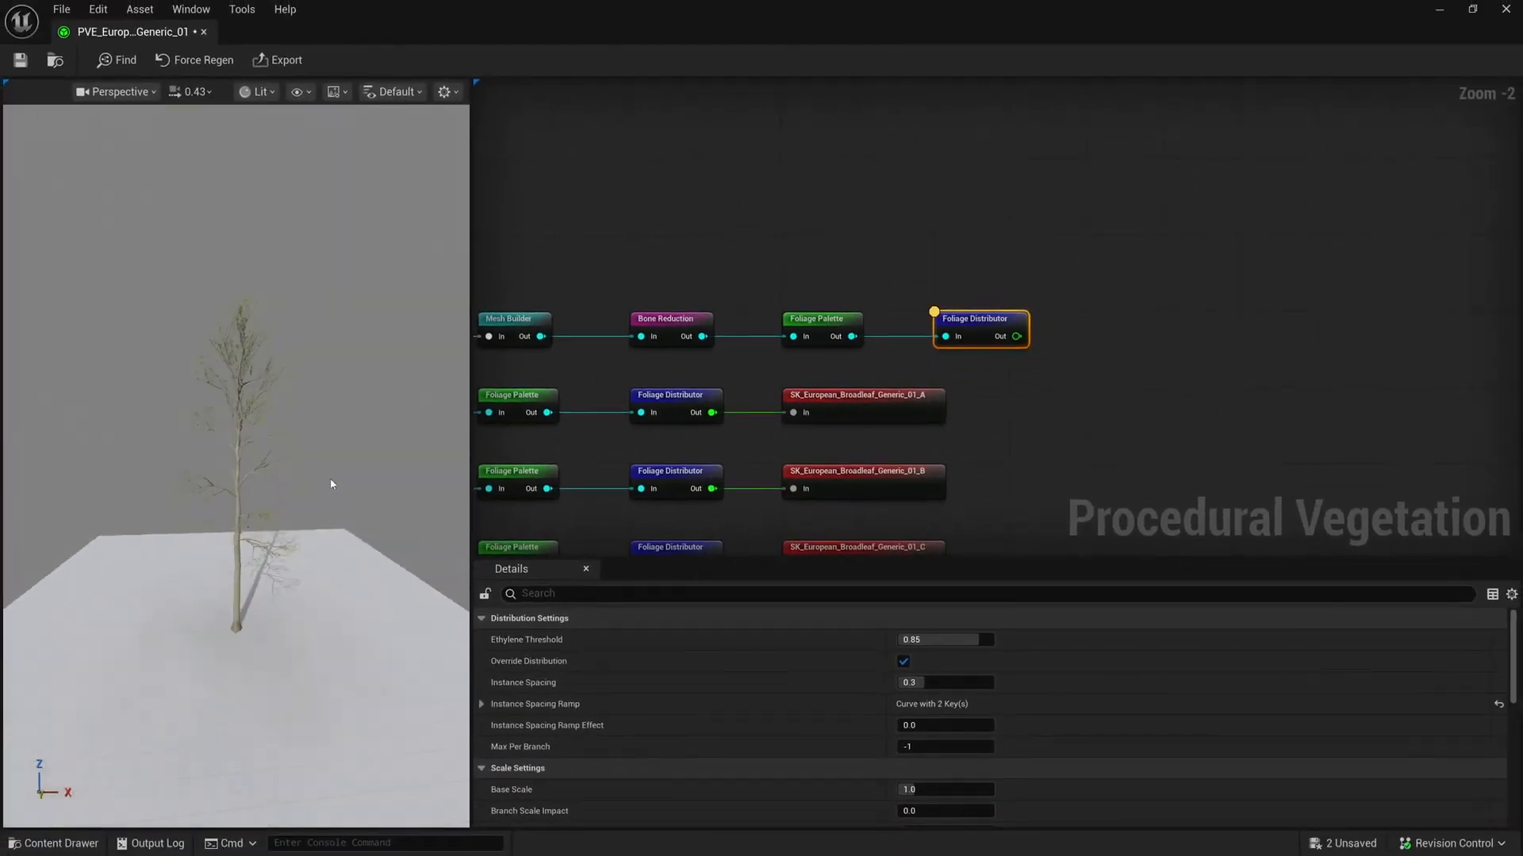
left_click(905, 661)
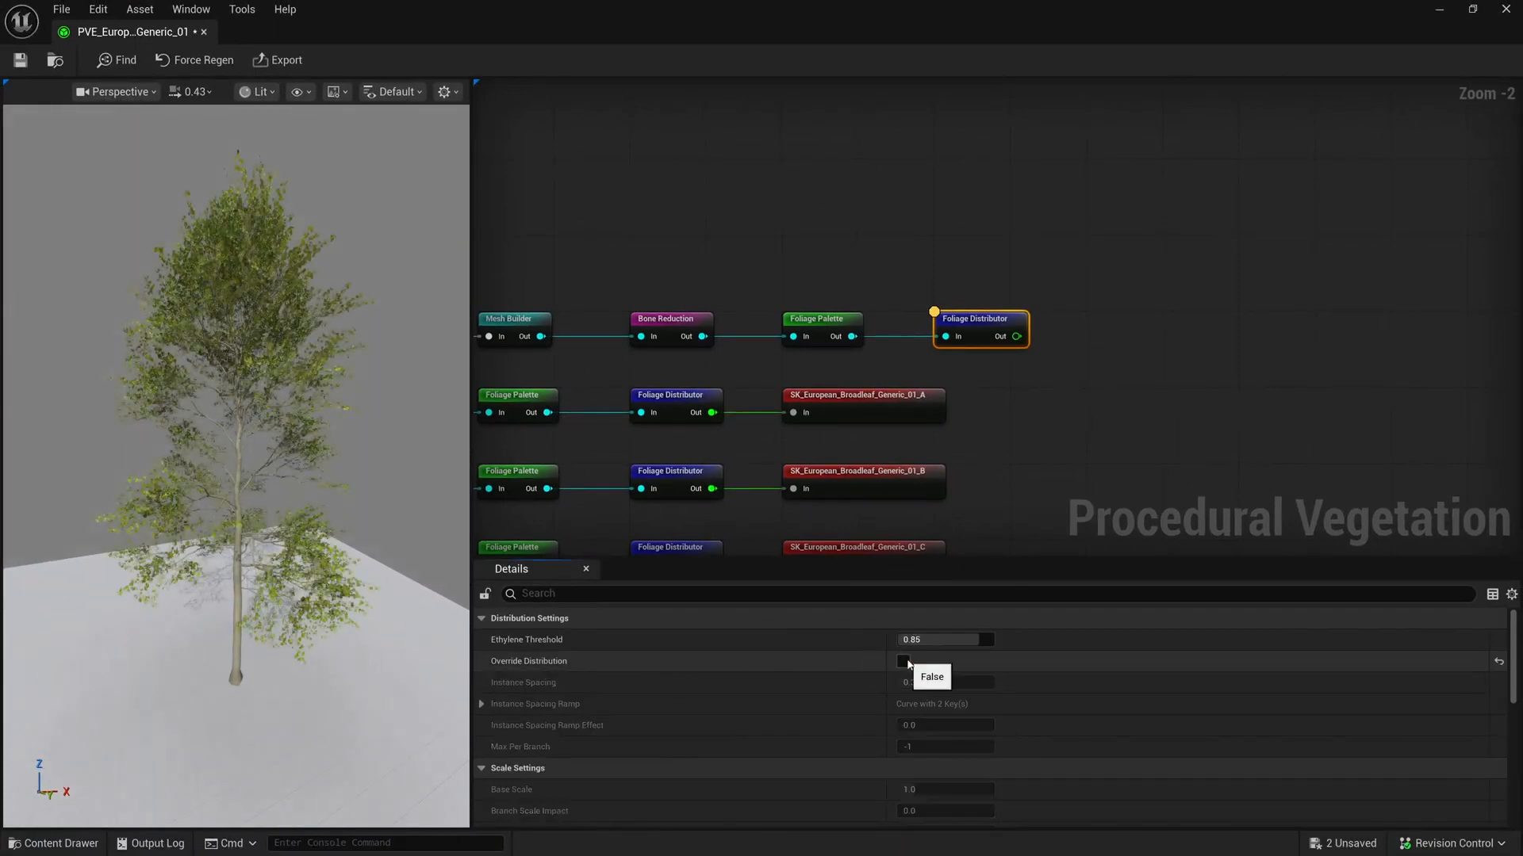
Lock the preview to the Foliage Distributor's output and set the Carve node's Carve value to about 0.25
right_click_drag(818, 444, 991, 442)
left_click(633, 326)
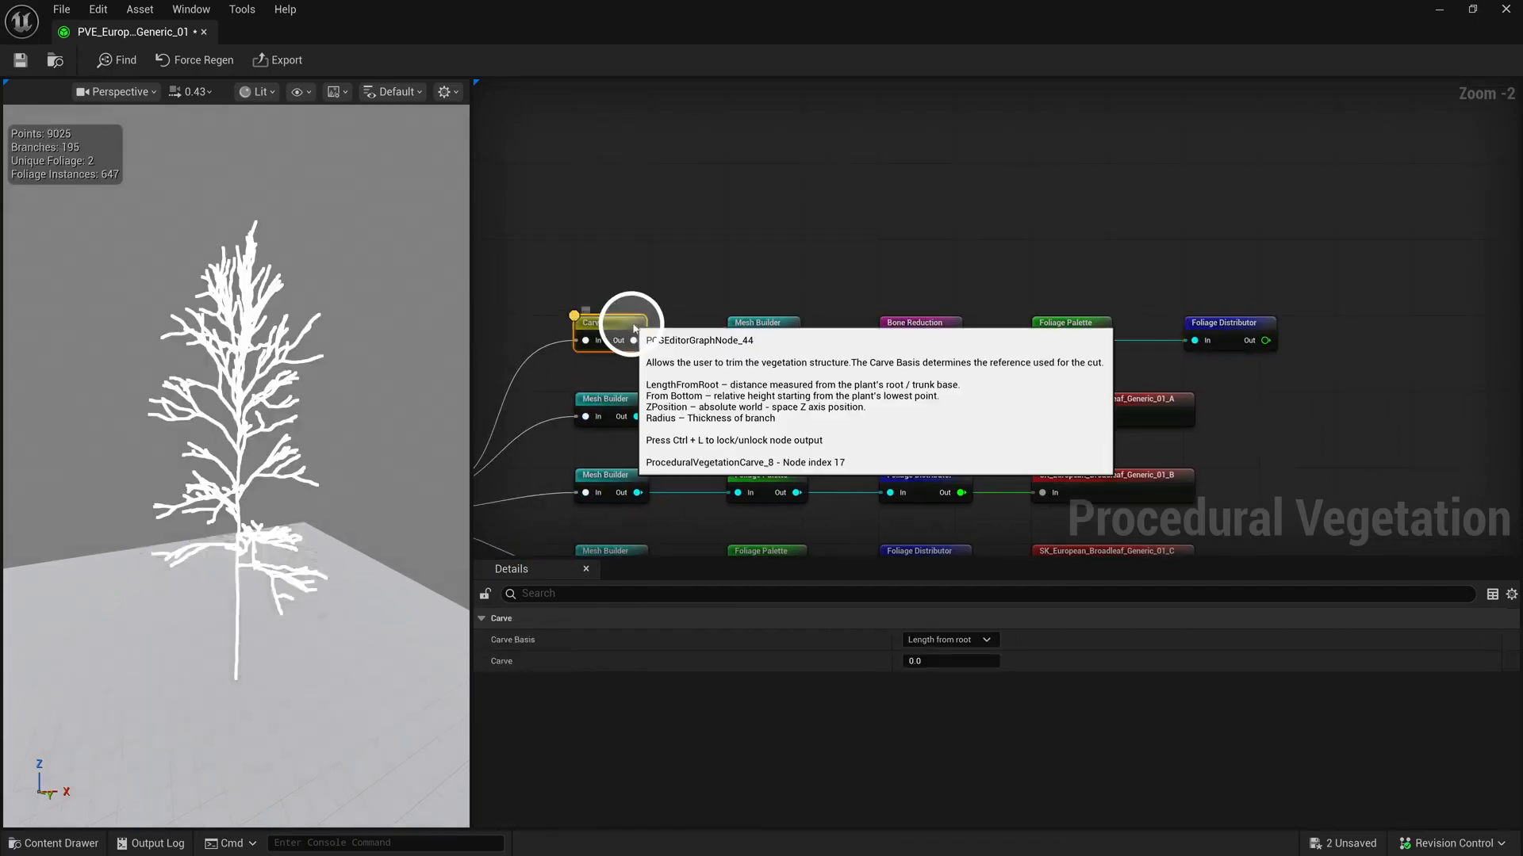
left_click(1235, 338)
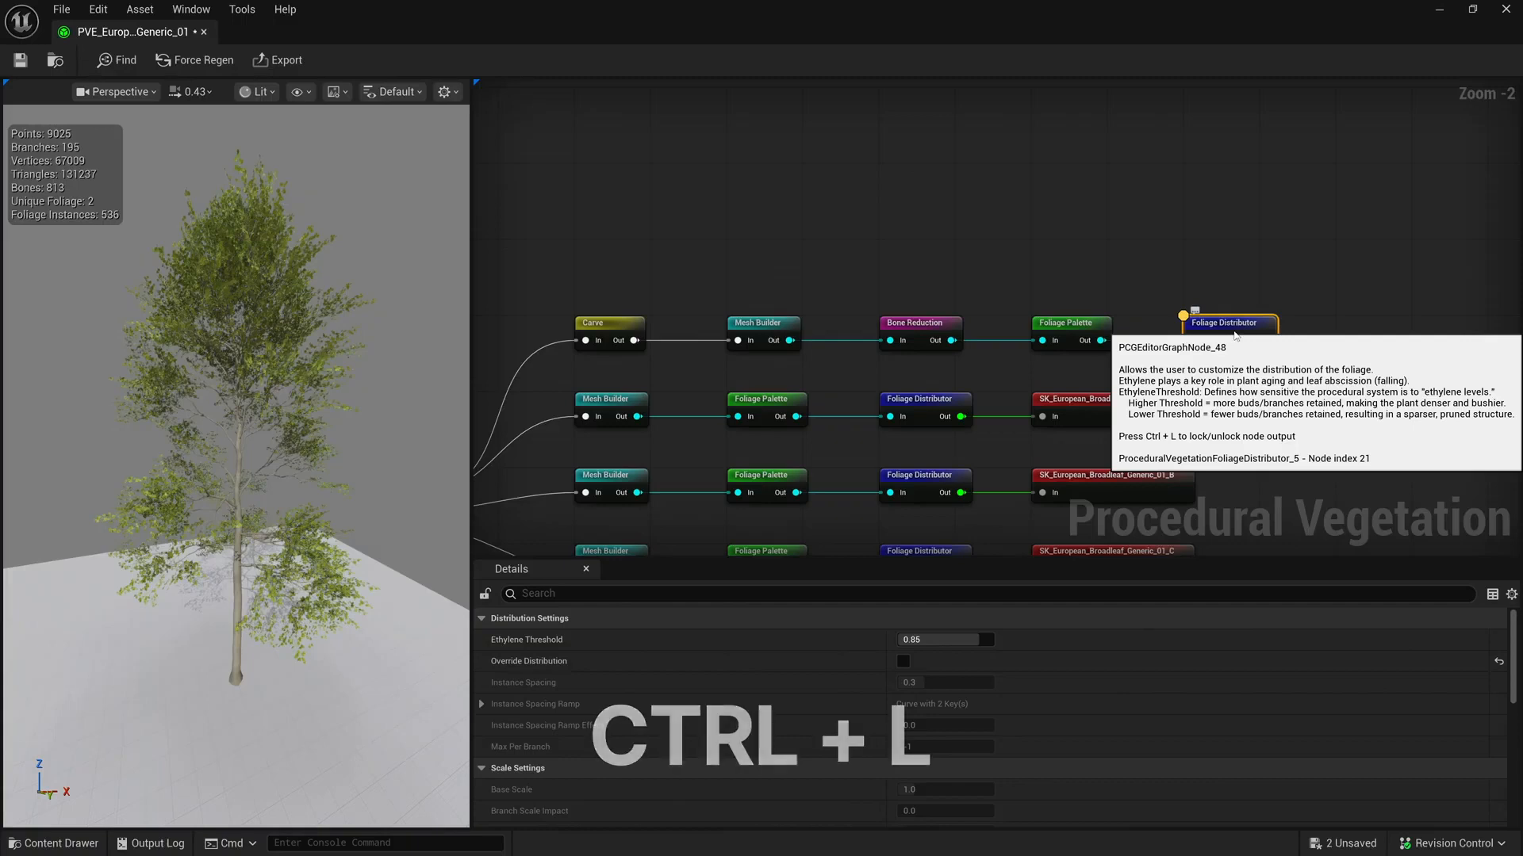
key("ctrl+l")
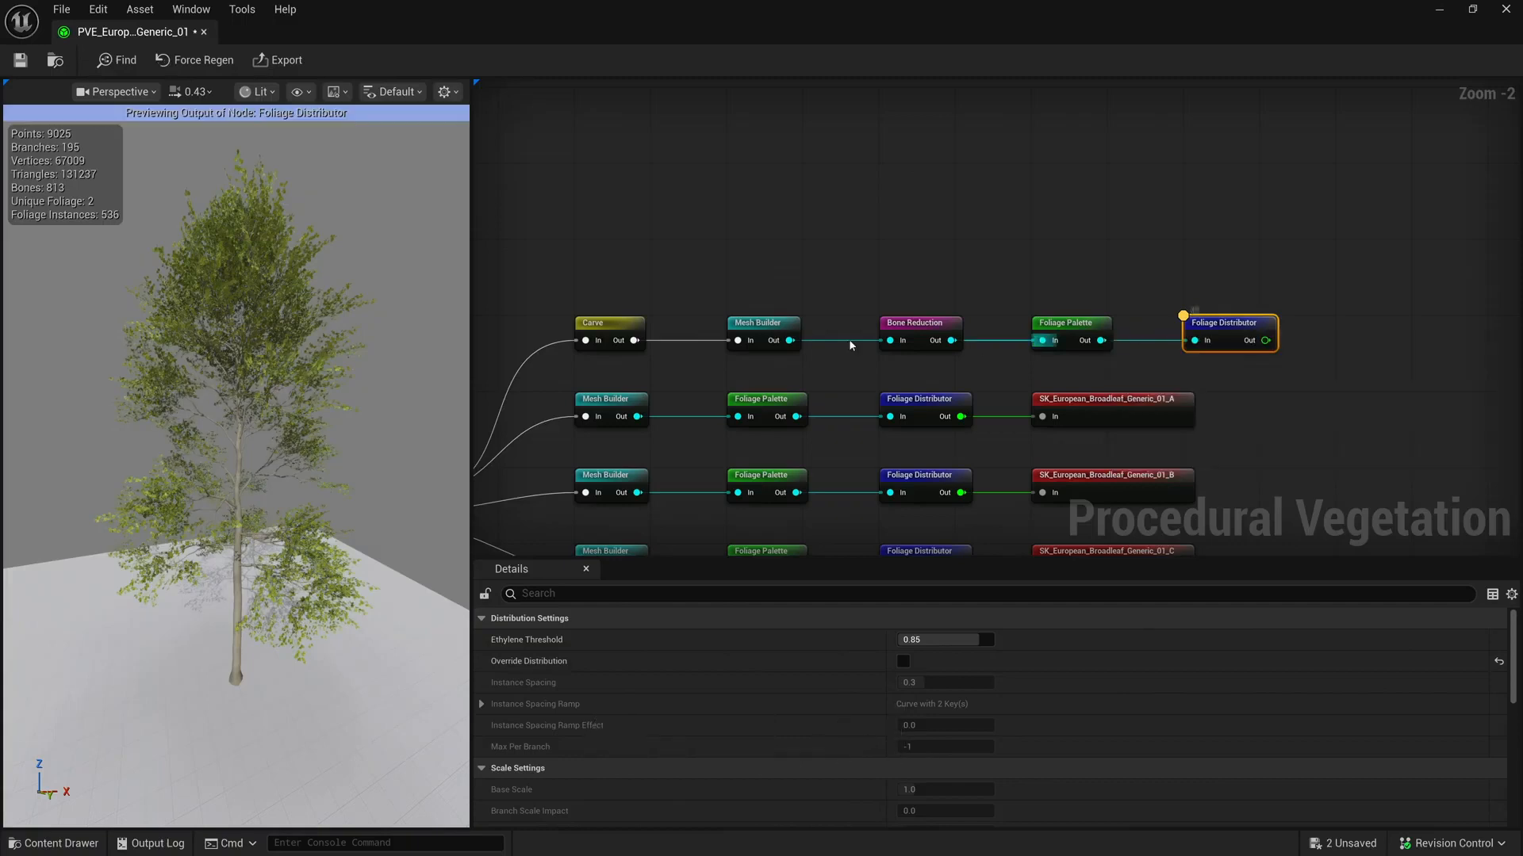
left_click(623, 333)
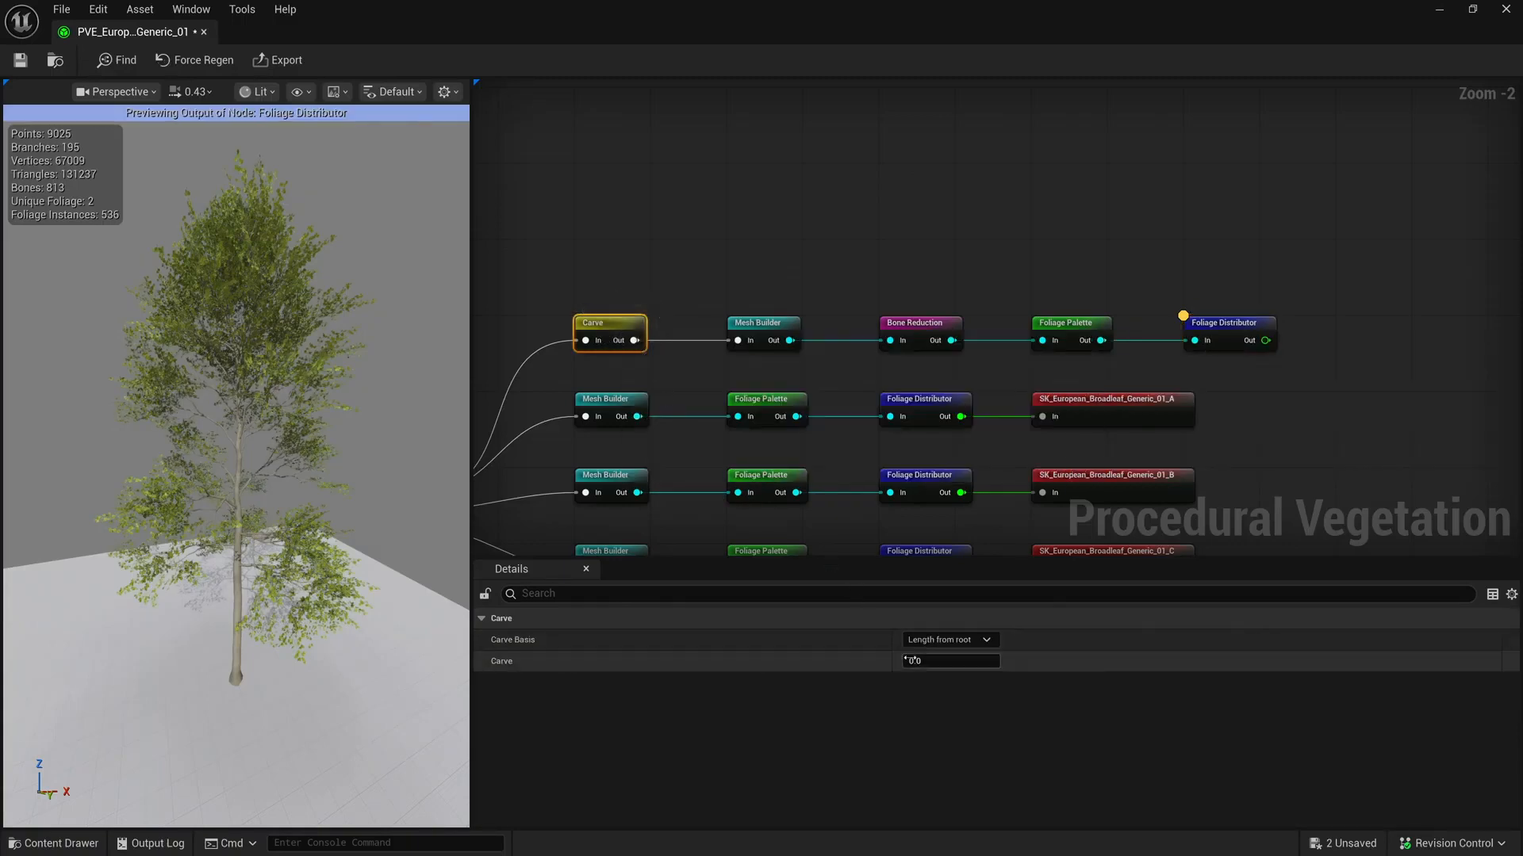
left_click_drag(924, 661, 991, 653)
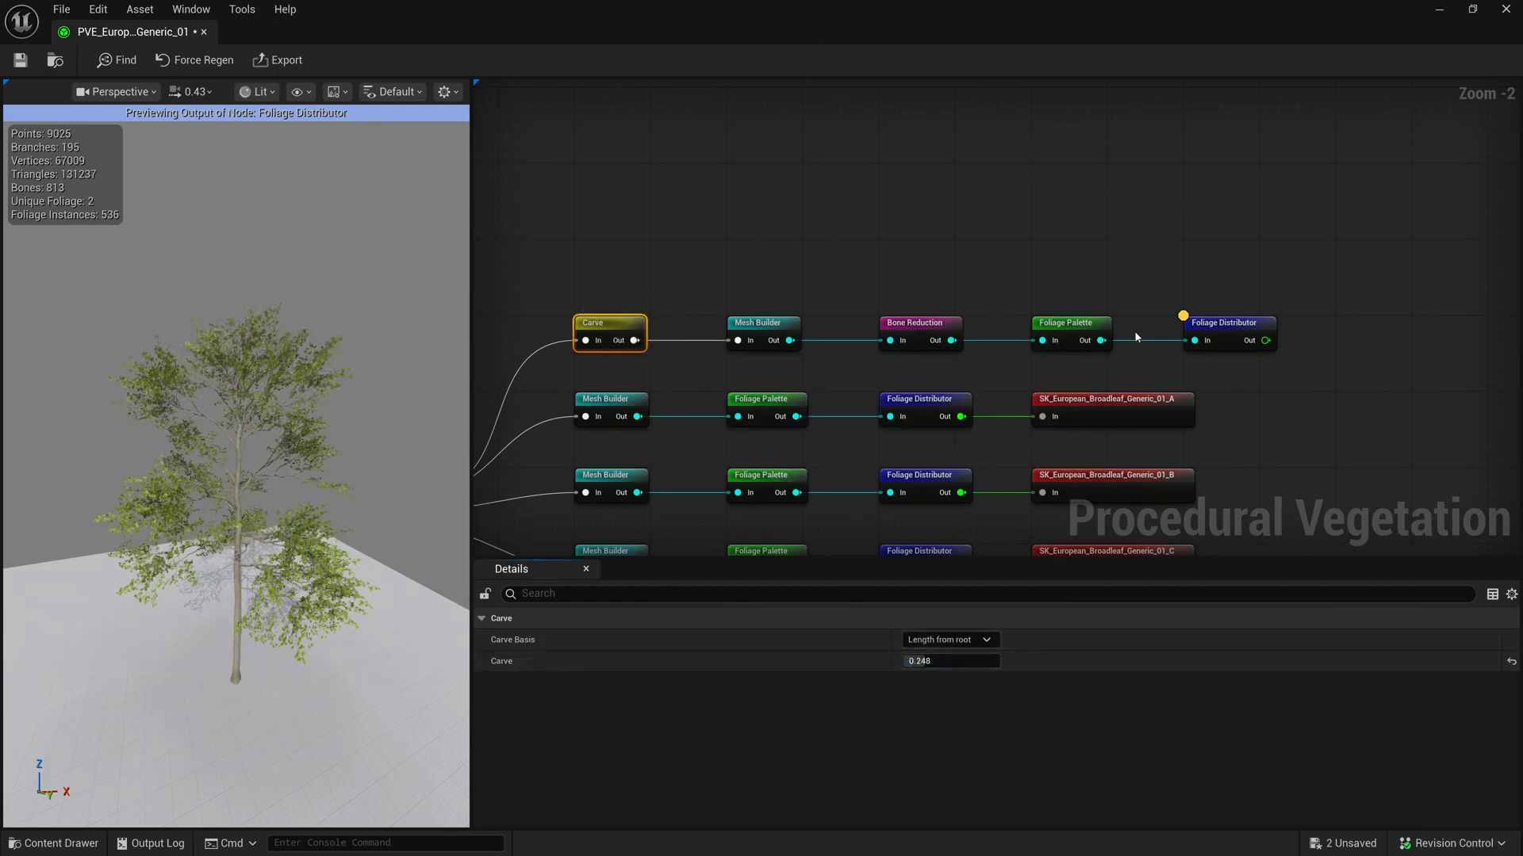
Enable Override Distribution on the Foliage Distributor and set its Base Scale to 2.5
left_click(1228, 333)
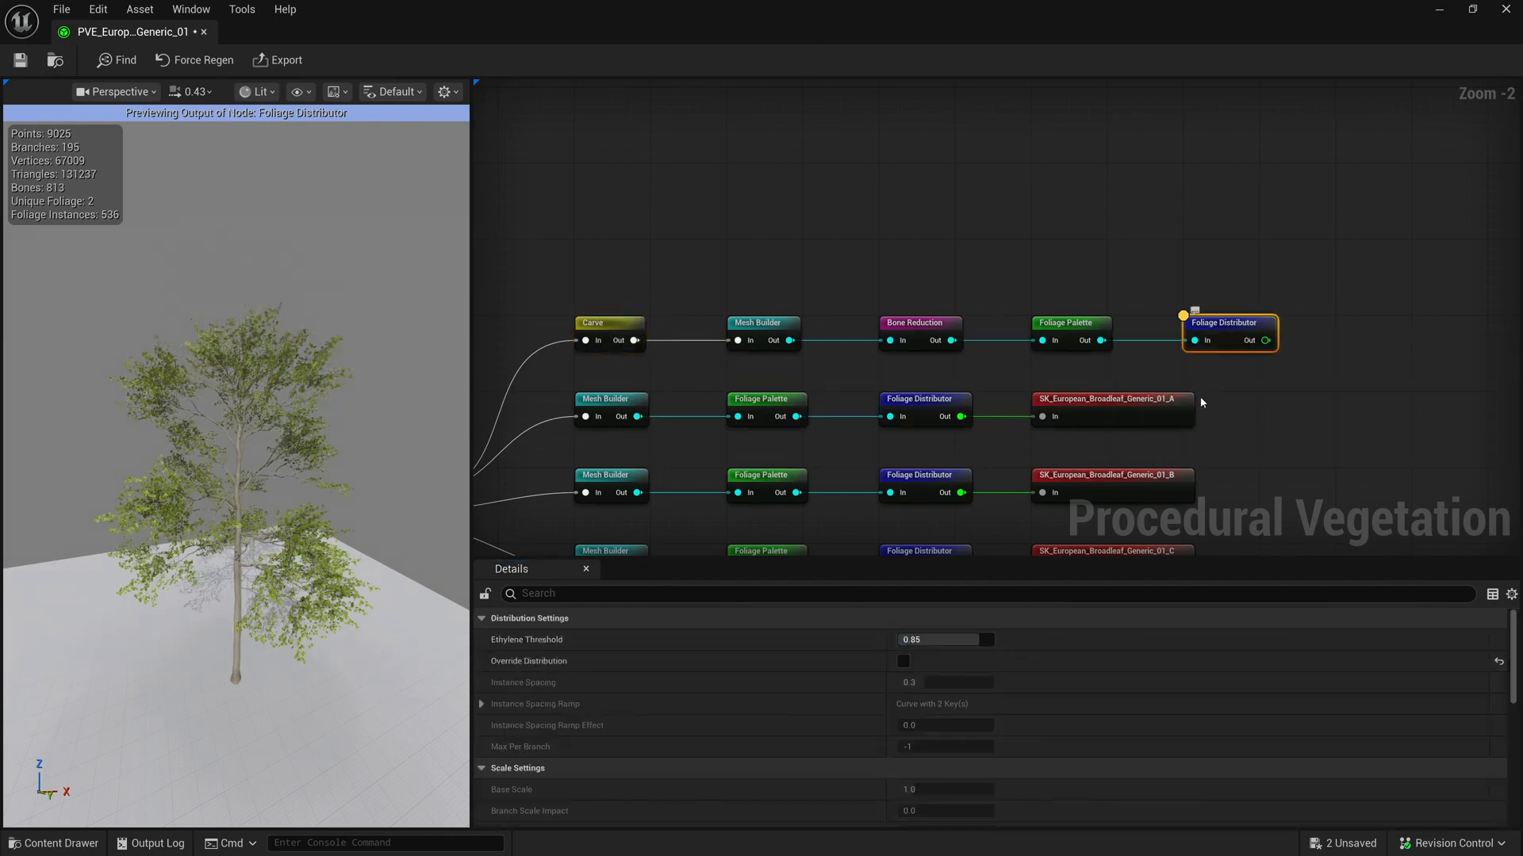
left_click(904, 662)
scroll(849, 701, "down", 2)
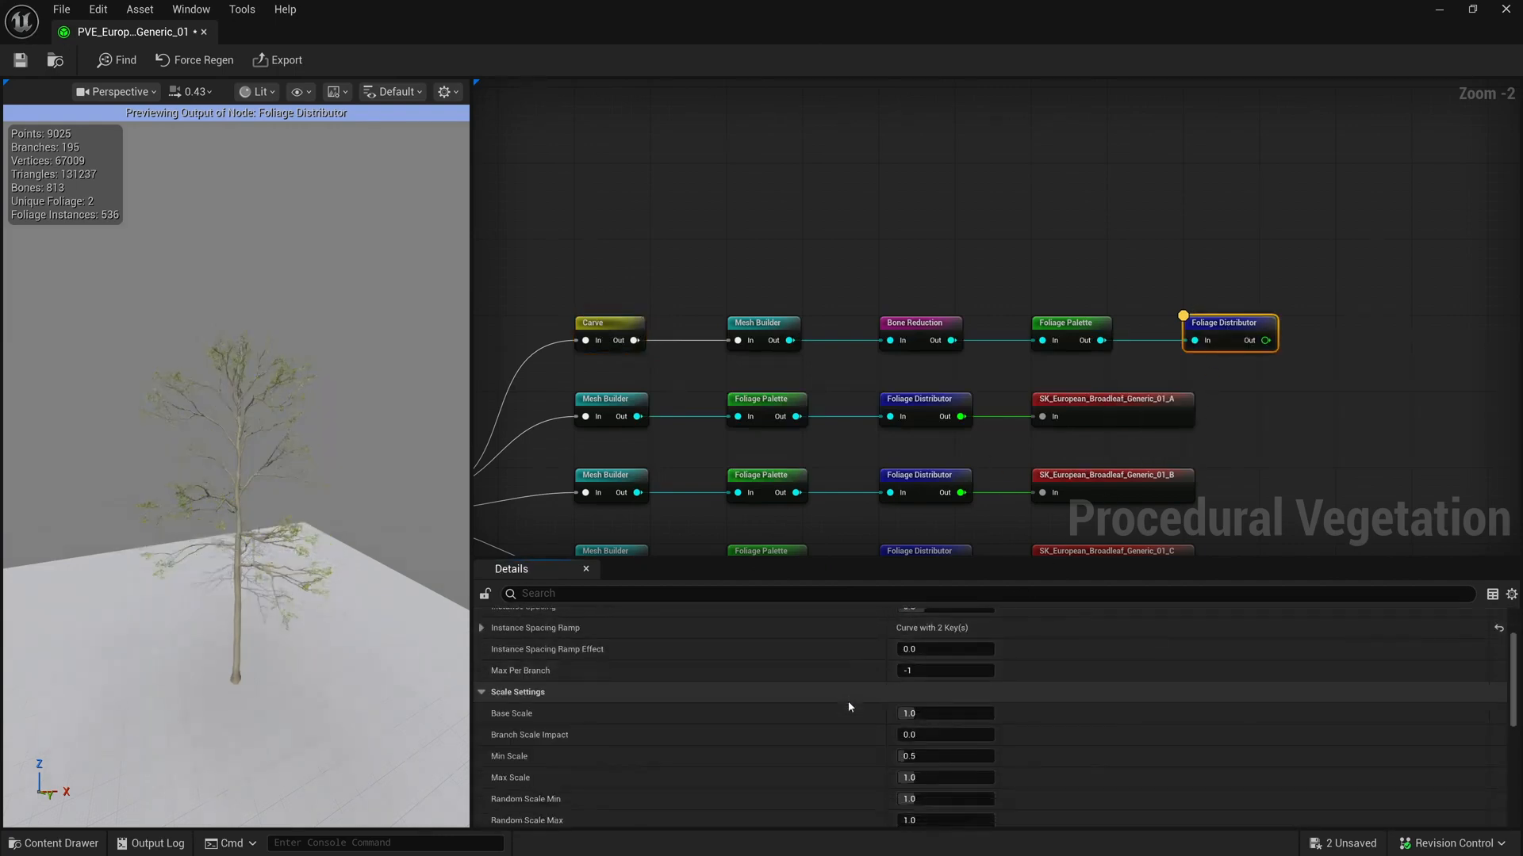
left_click(938, 718)
type("2.5")
key("Return")
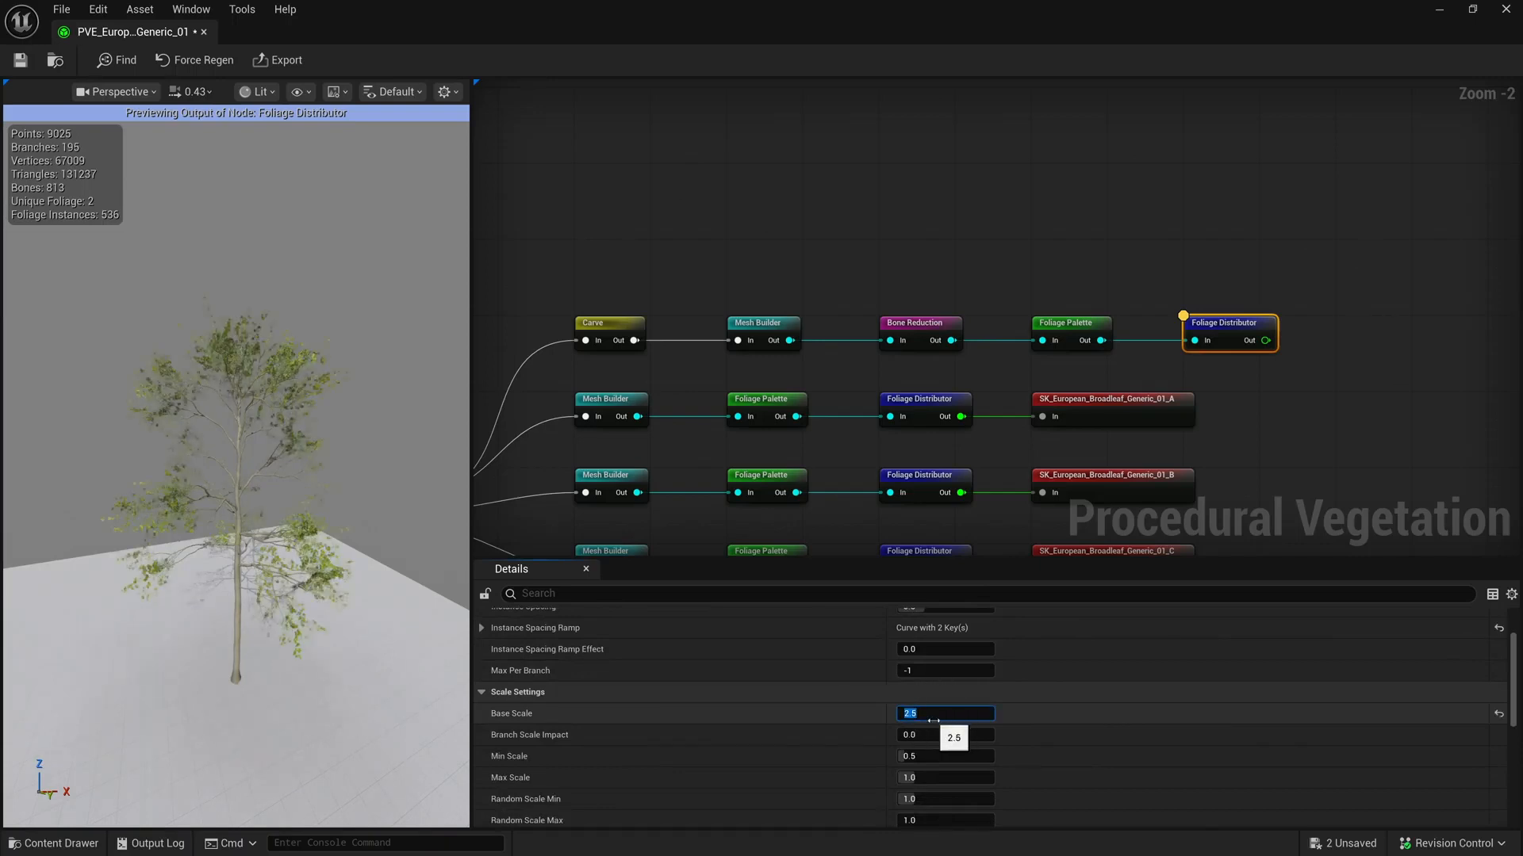
Set the Foliage Distributor's Ethylene Threshold to 0.9
scroll(796, 712, "up", 2)
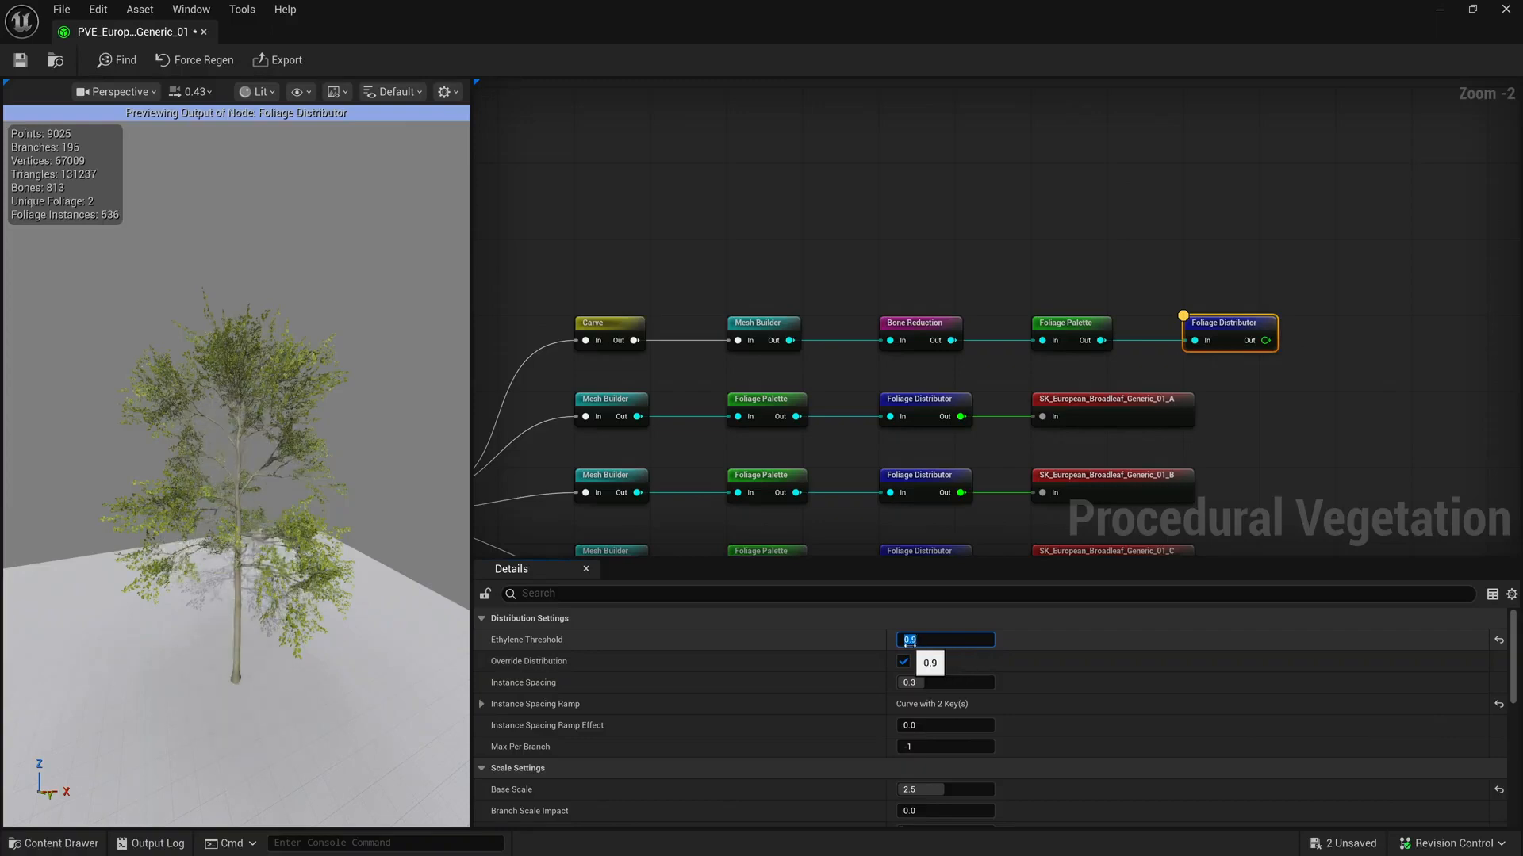
mouse_move(456, 644)
left_mouse_down()
mouse_move(388, 634)
mouse_move(456, 644)
left_mouse_up()
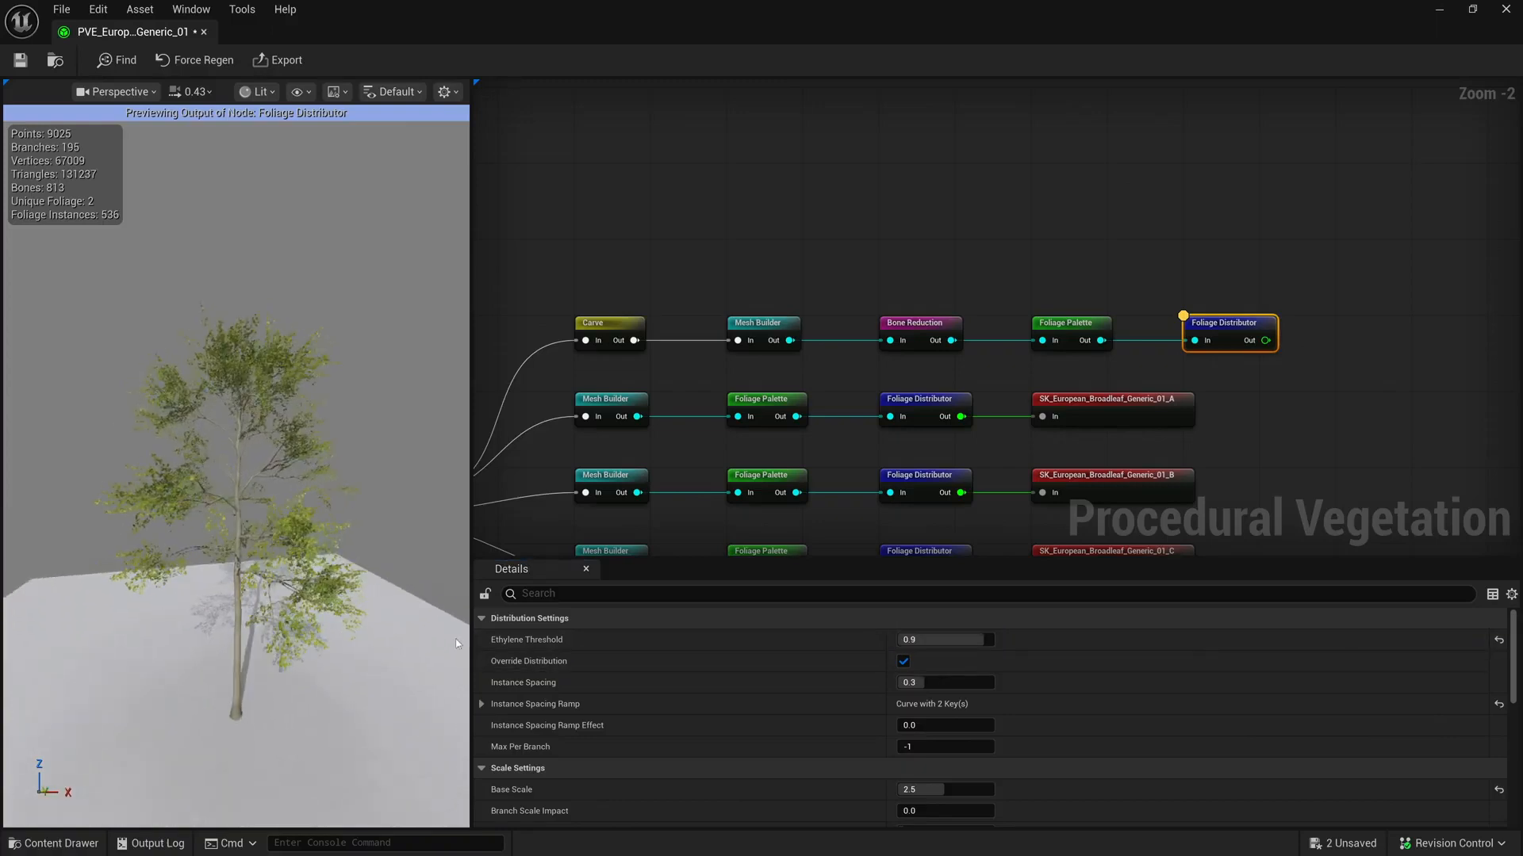
right_click_drag(420, 636, 456, 644, "alt")
Try the Foliage Distributor's Instance Spacing at 0.5 and settle on 0.1
left_click(960, 686)
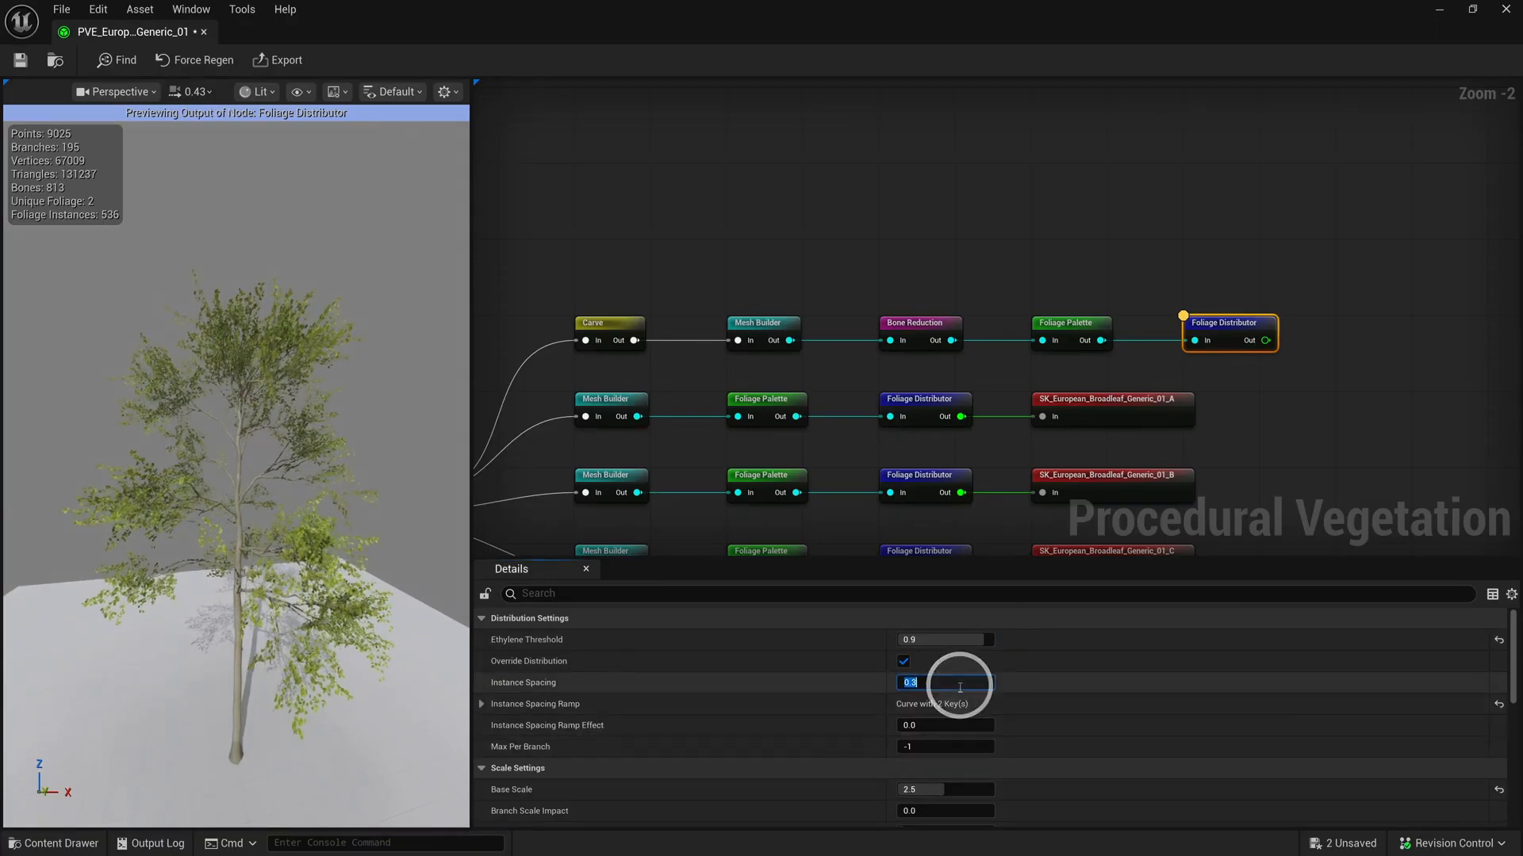
type("0.1")
key("Return")
type("0.5")
key("Return")
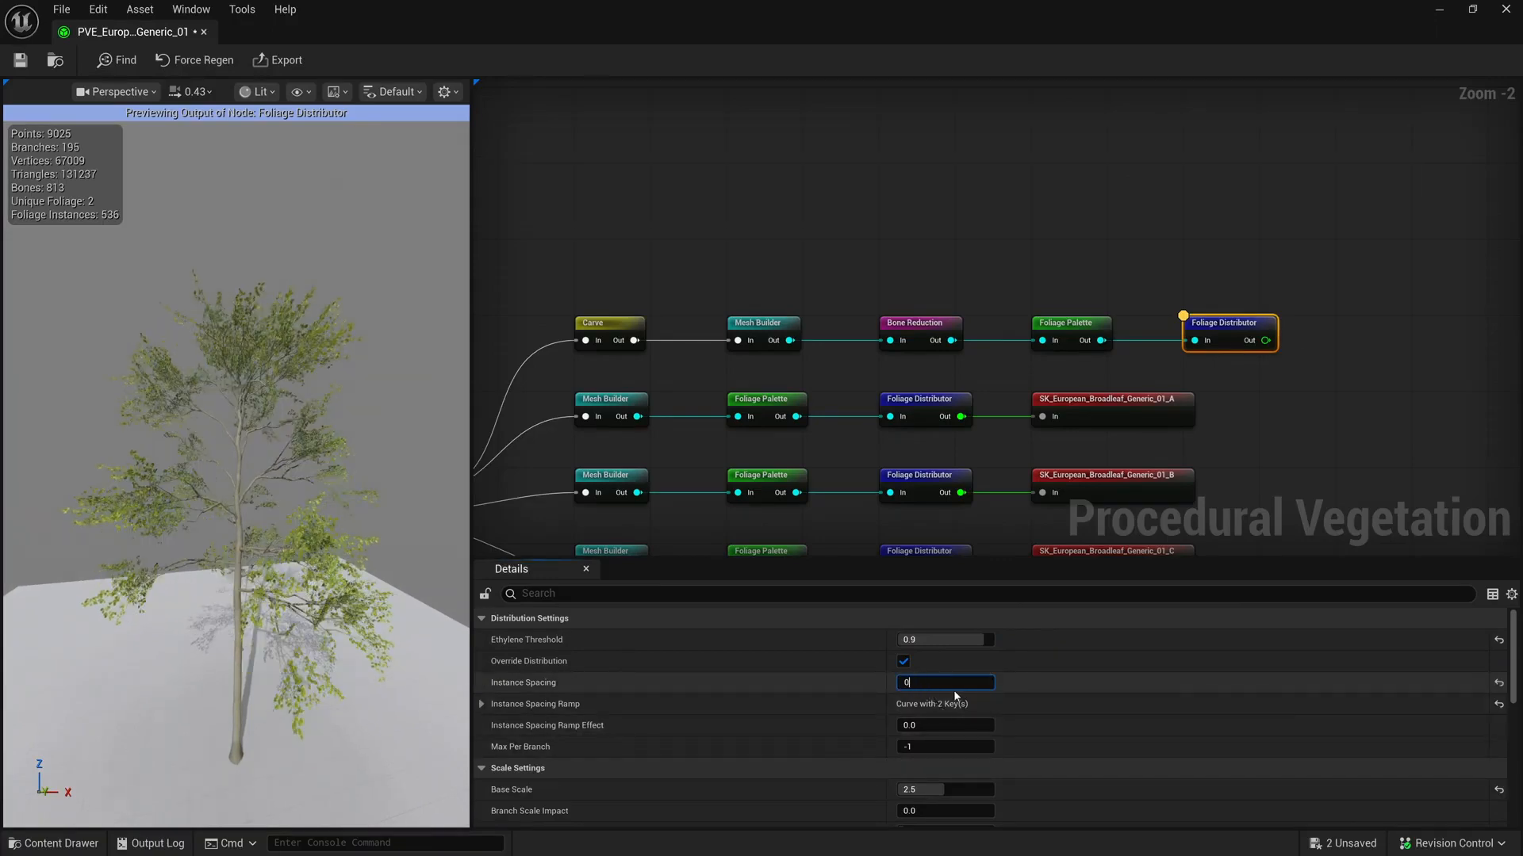
key("Return")
Try an Axil Angle of 60 and other angles on the Foliage Distributor while viewing the branches up close
right_click_drag(380, 611, 289, 689)
scroll(317, 674, "down", 2)
scroll(747, 679, "down", 7)
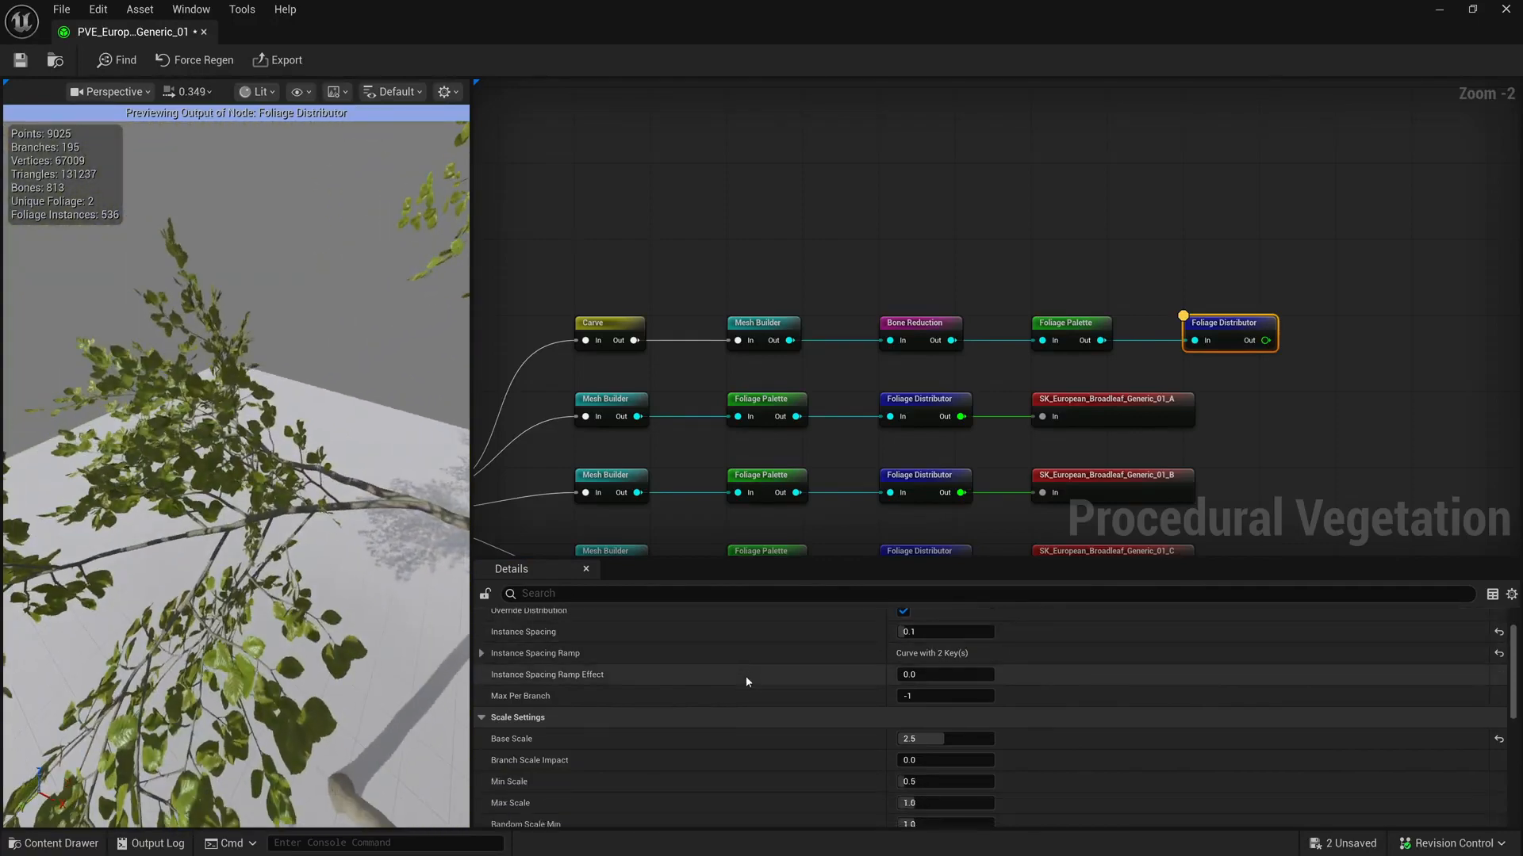
scroll(758, 696, "down", 4)
left_click(954, 680)
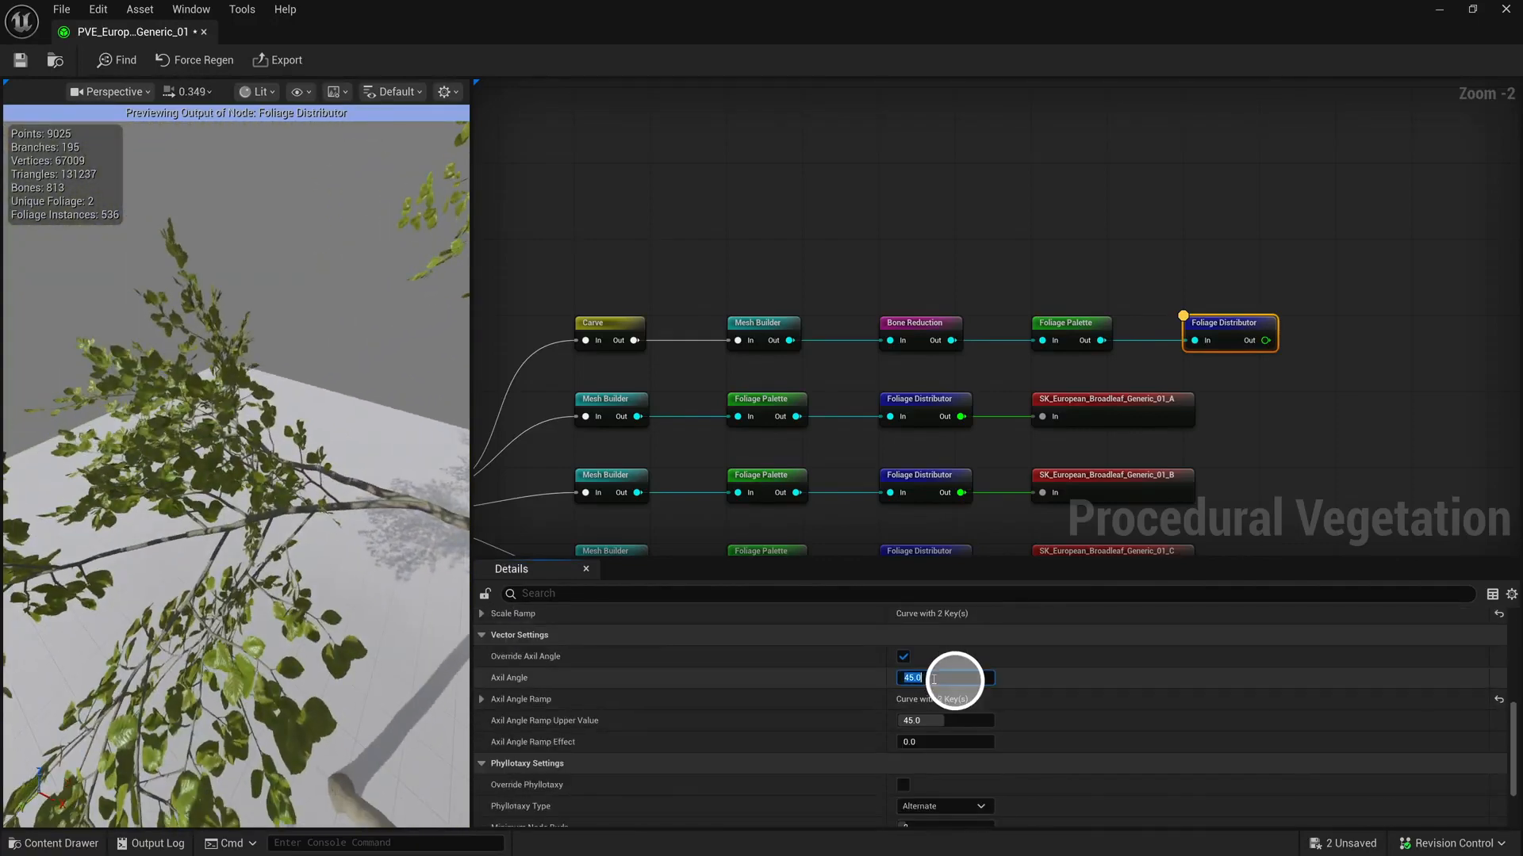
type("60")
key("Return")
left_click_drag(949, 678, 938, 678)
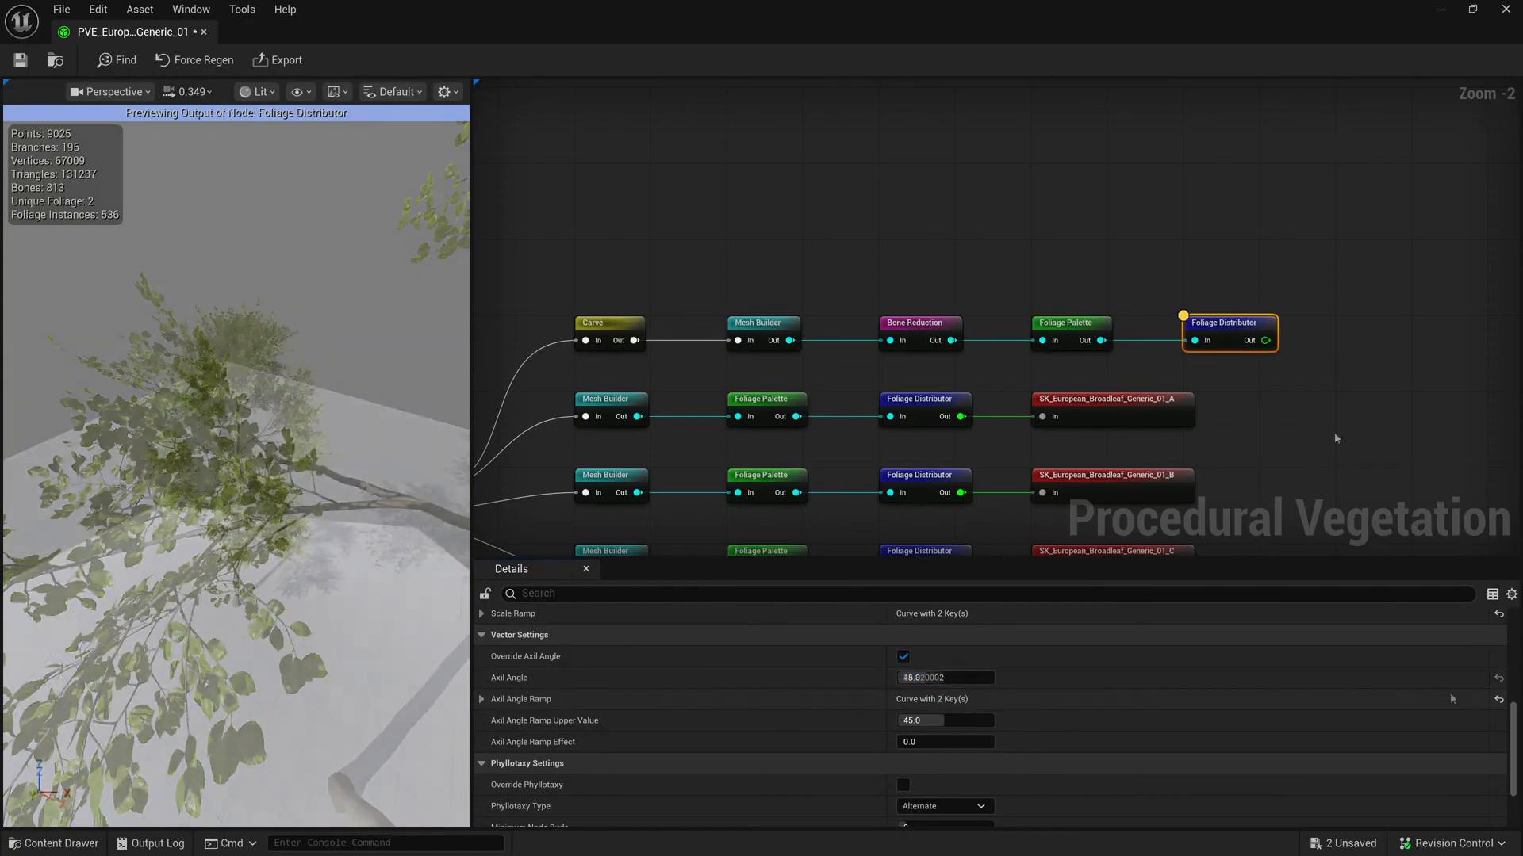
Connect a new Output node to the Foliage Distributor and set its Mesh Name to SK_Beech
right_click_drag(1335, 432, 924, 419)
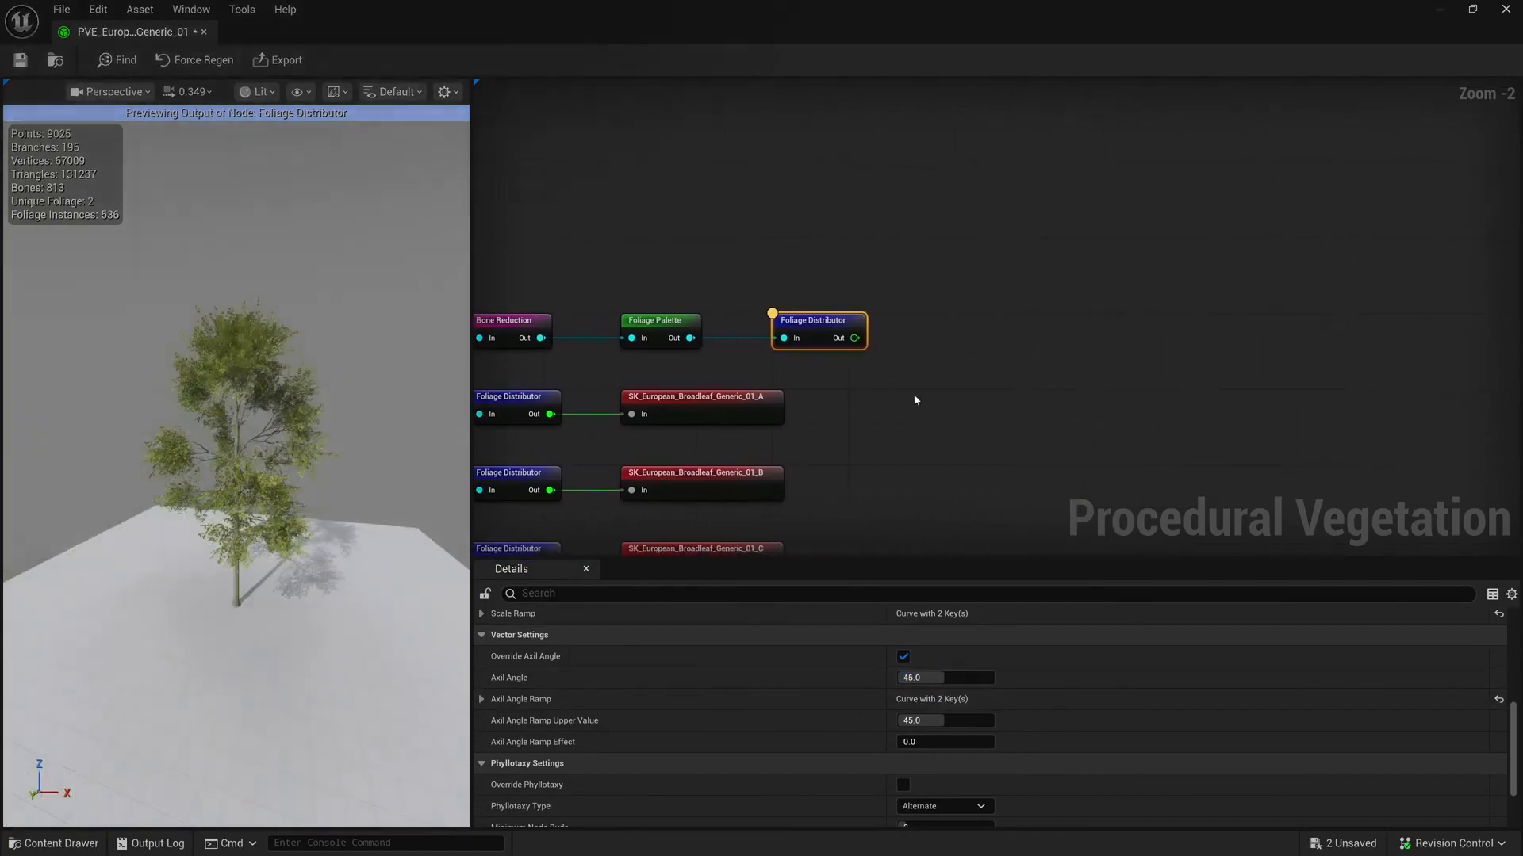
left_click_drag(854, 338, 944, 342)
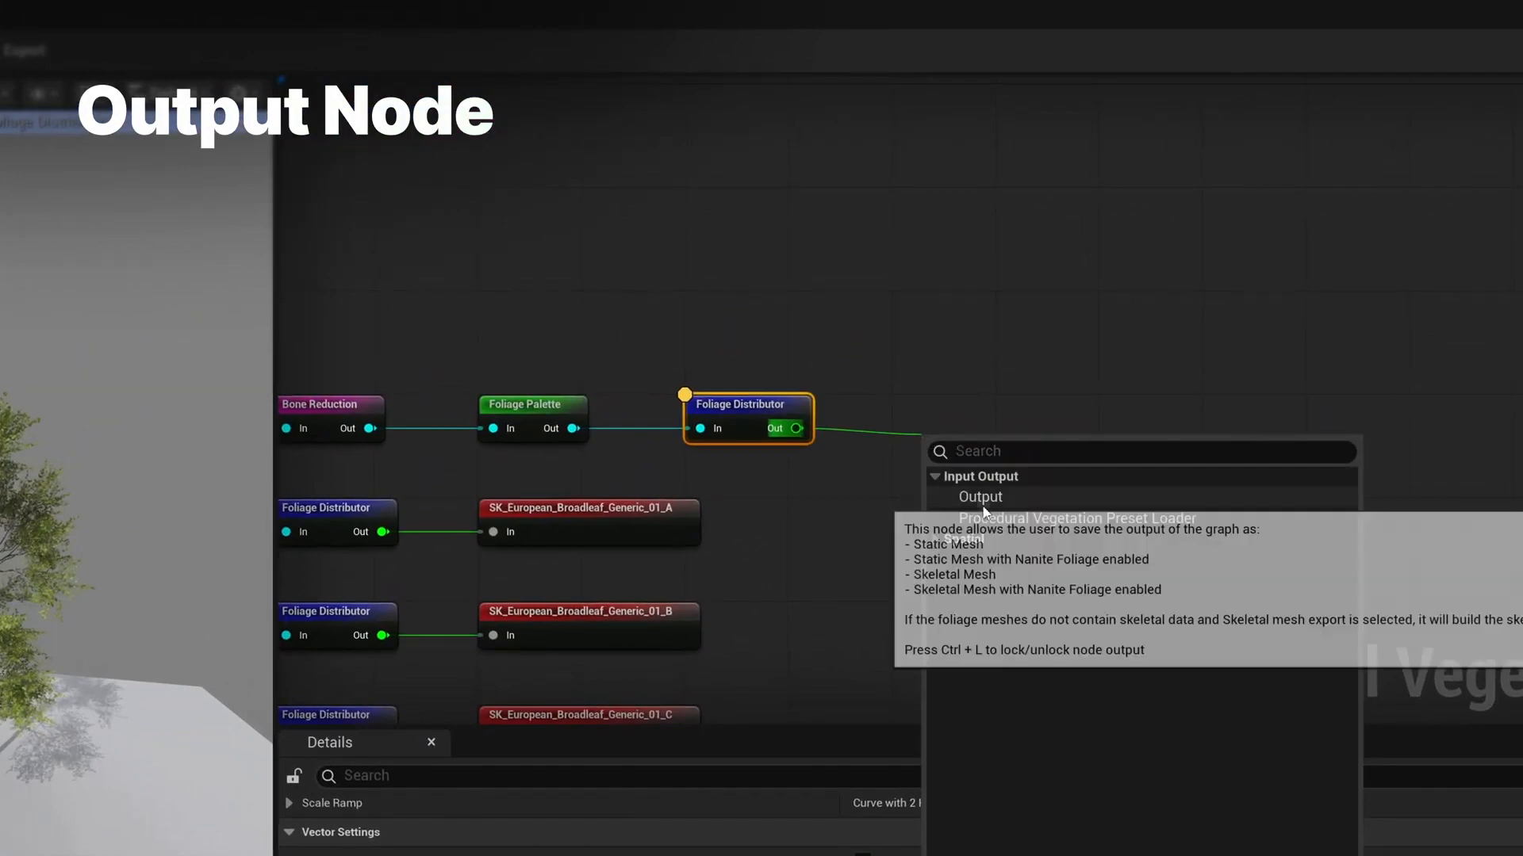
left_click(982, 499)
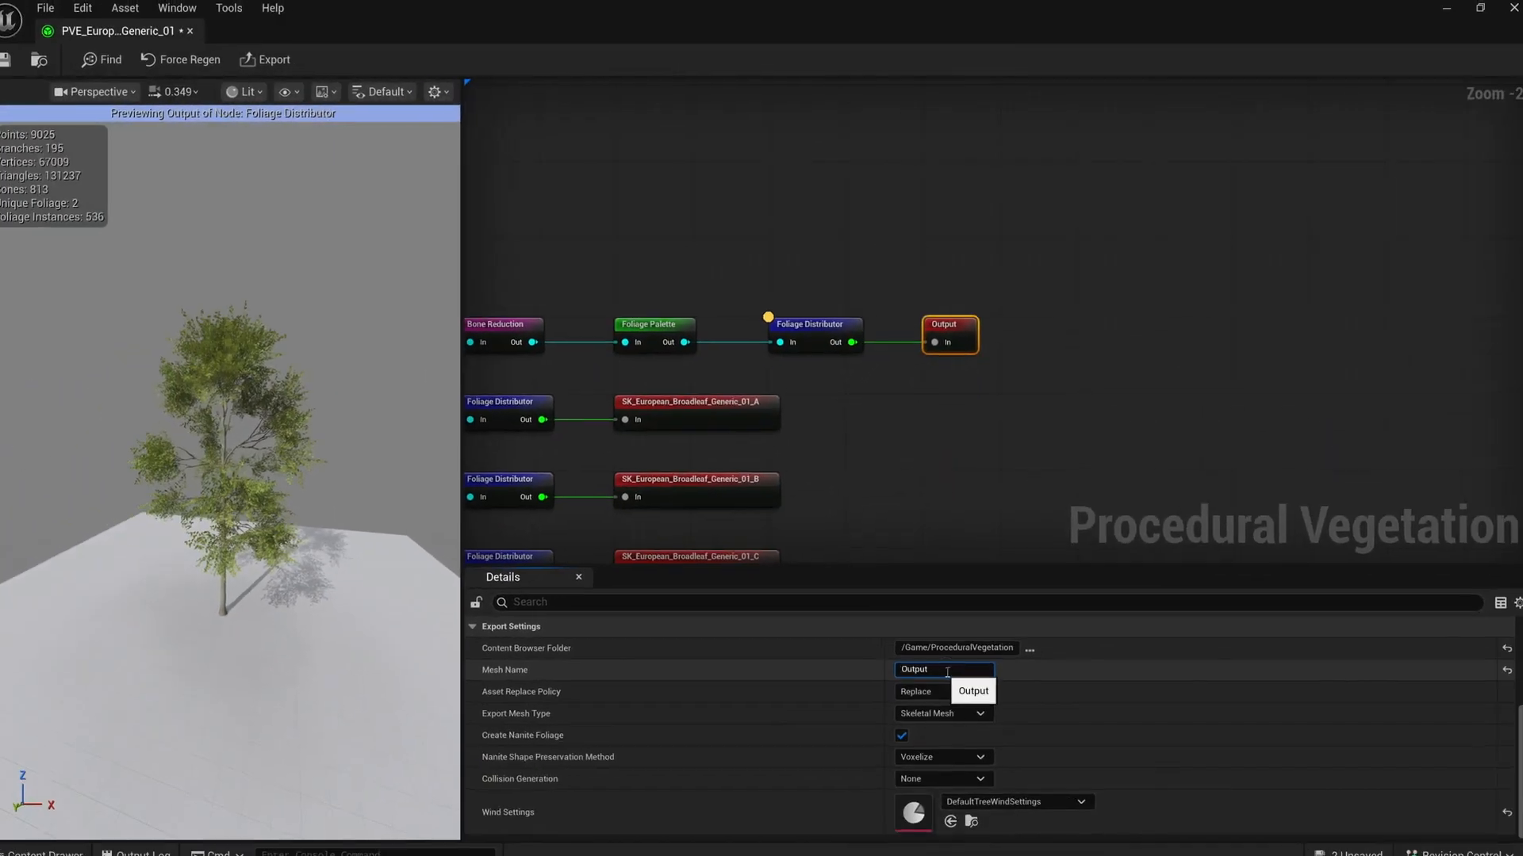
left_click(924, 829)
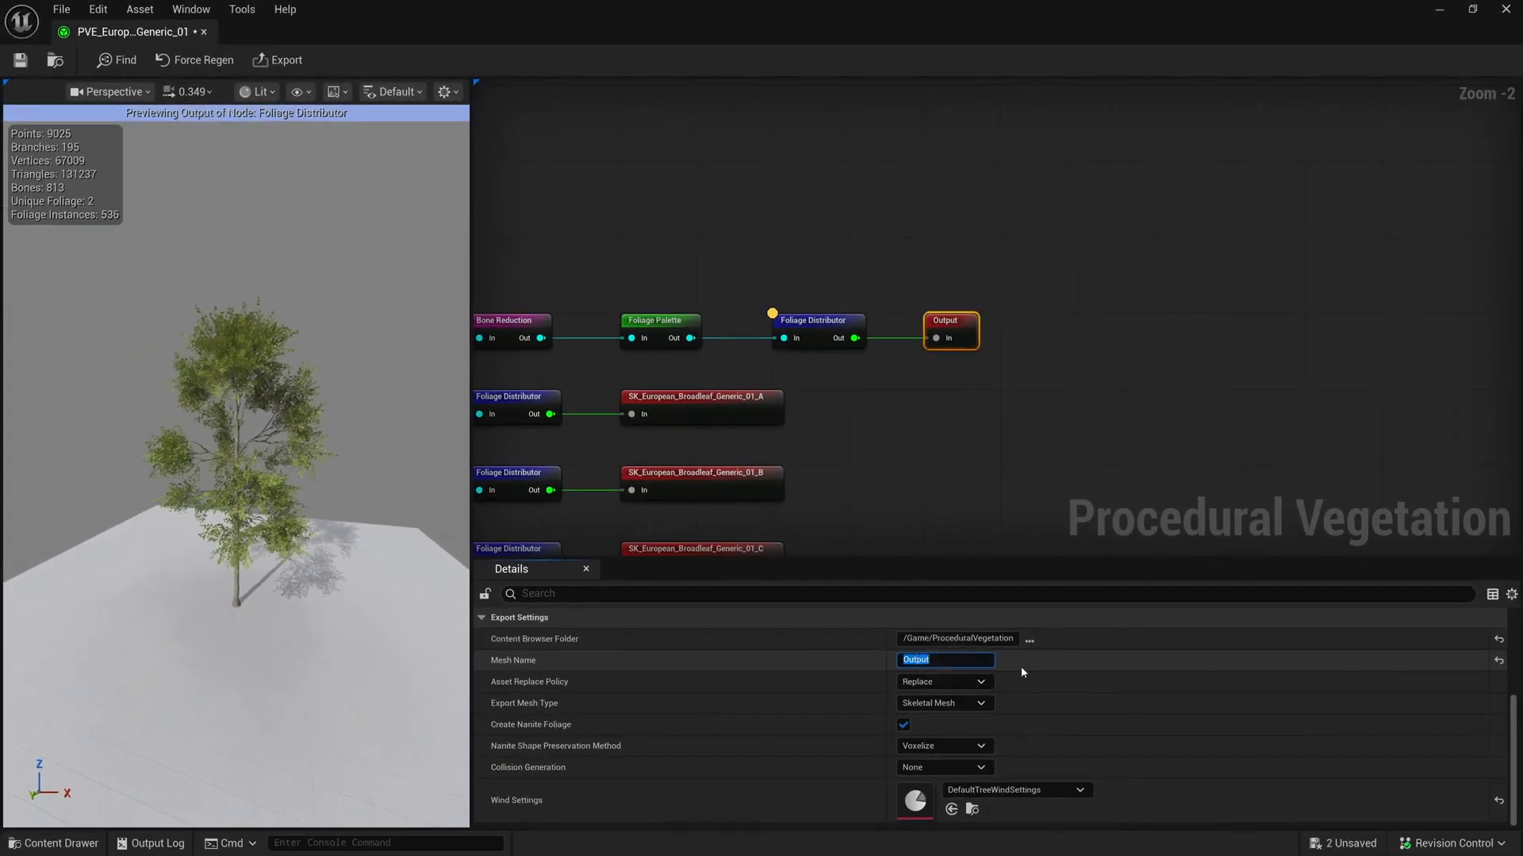
type("SK_Beech")
key("Return")
Set the export folder to Tree_European_Beech_Generic_01 inside Megaplant_Library's Tree_European_Beech folder
left_click(1030, 639)
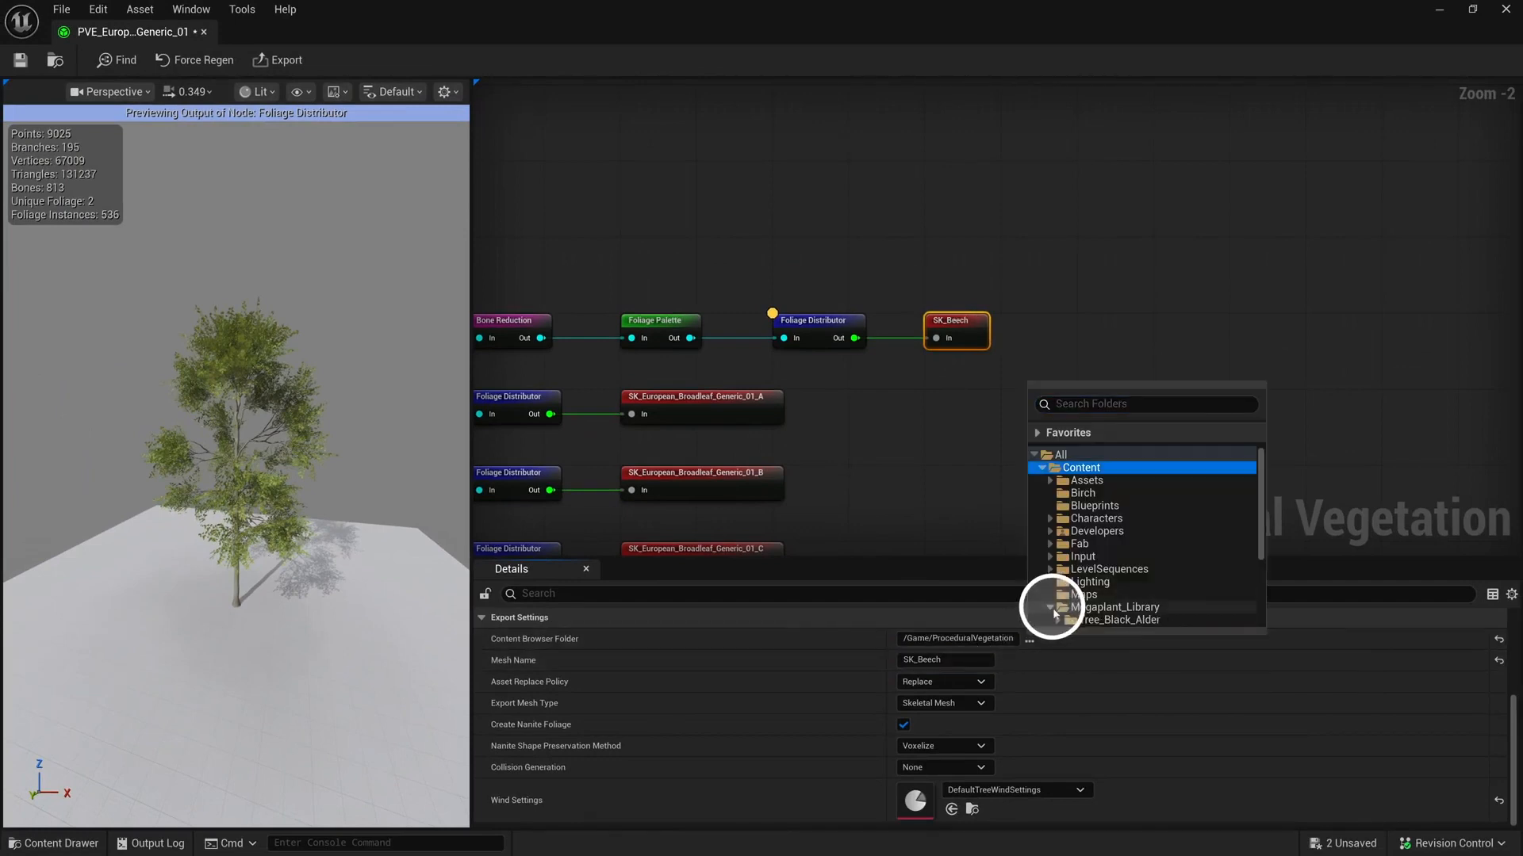
scroll(1067, 609, "down", 2)
scroll(1095, 606, "down", 2)
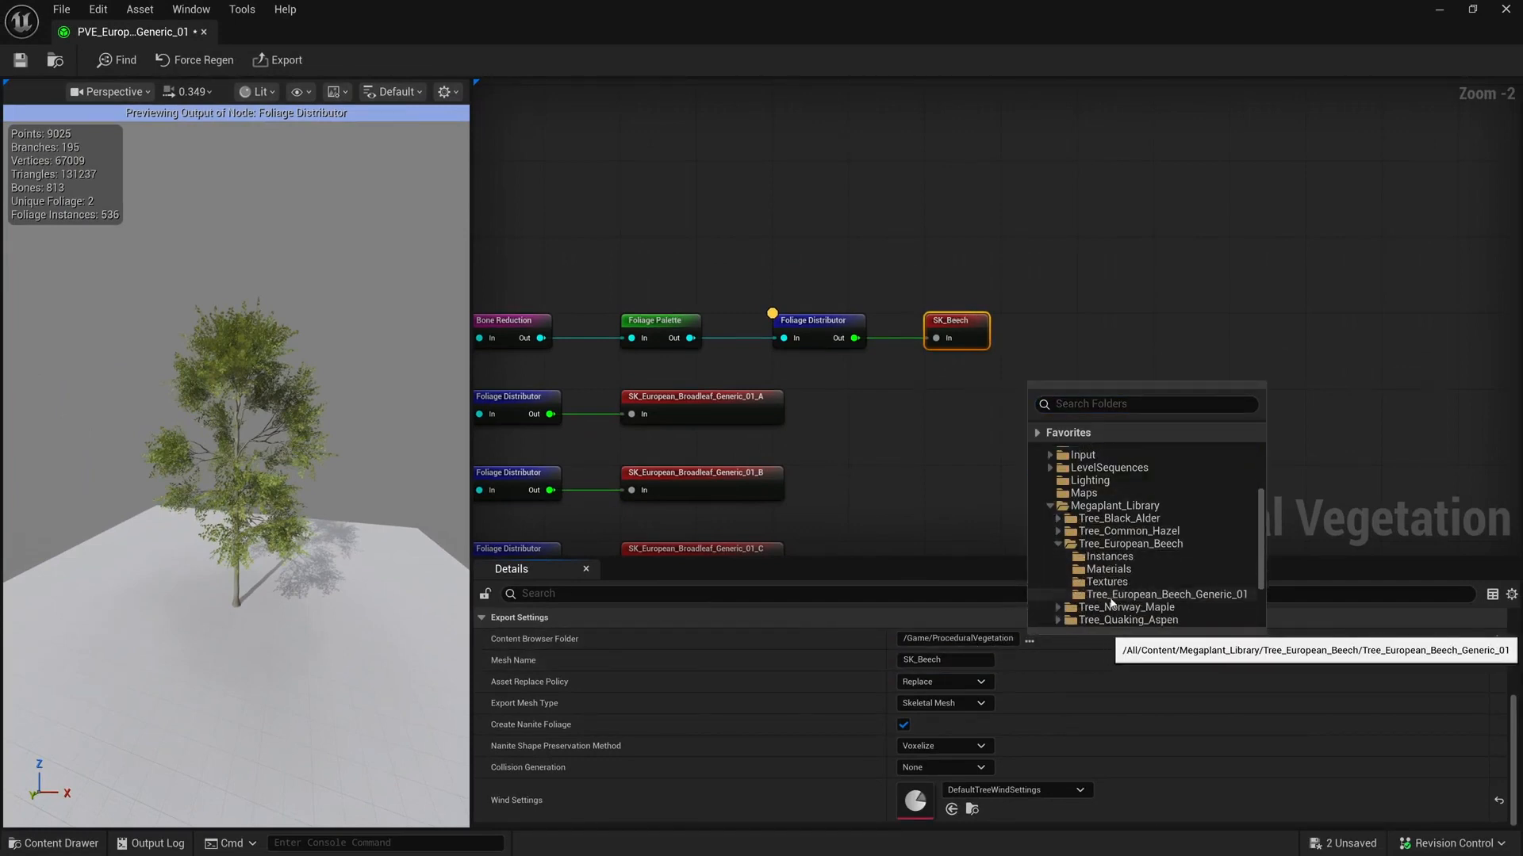
left_click(1111, 630)
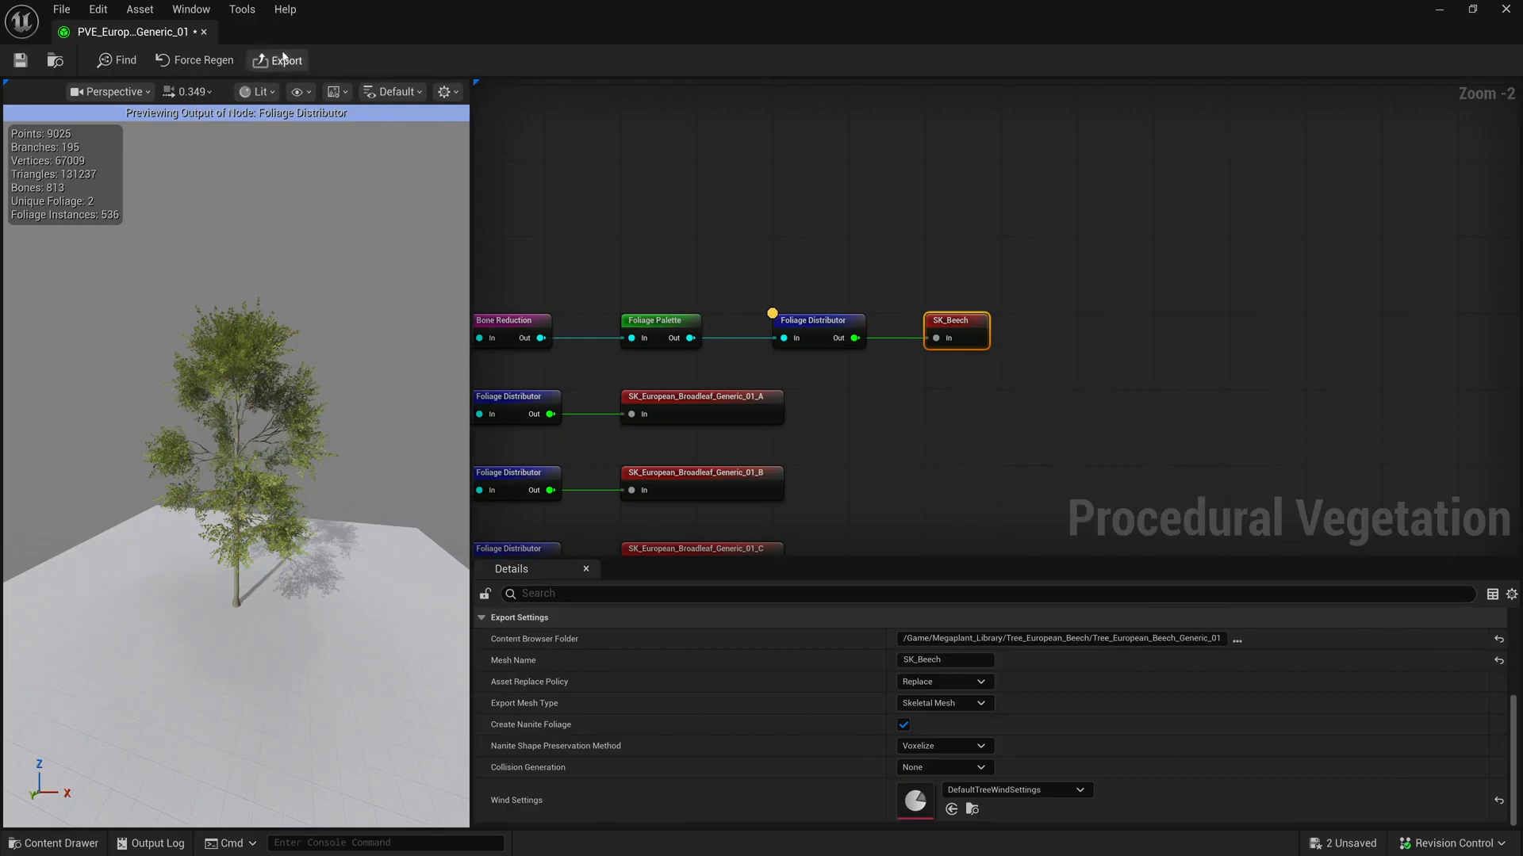
Export the SK_Beech output with the export type Selected output(s) node
left_click(282, 61)
left_click(731, 281)
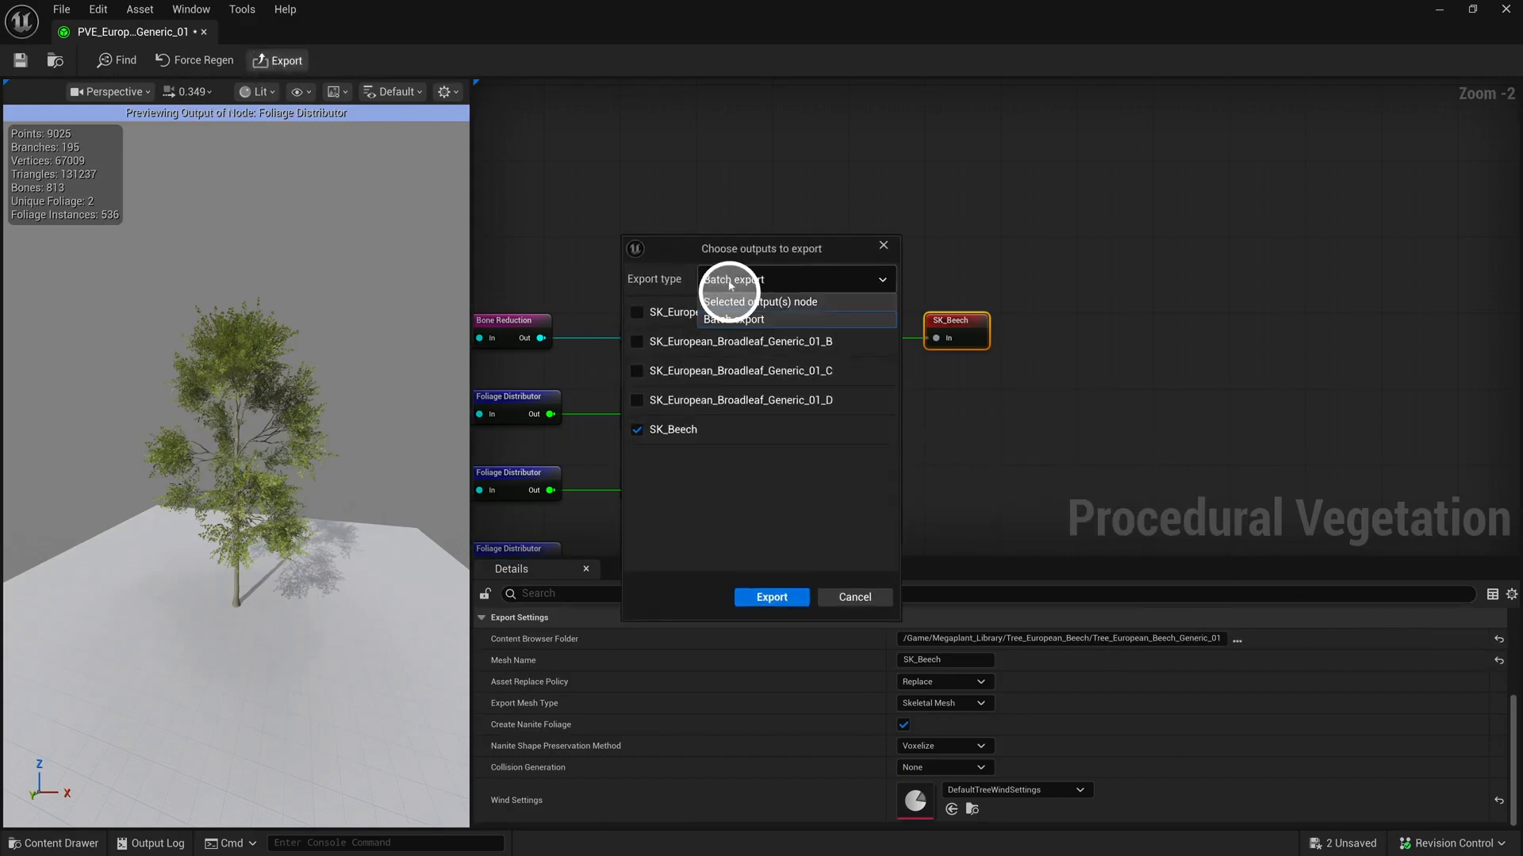
left_click(731, 303)
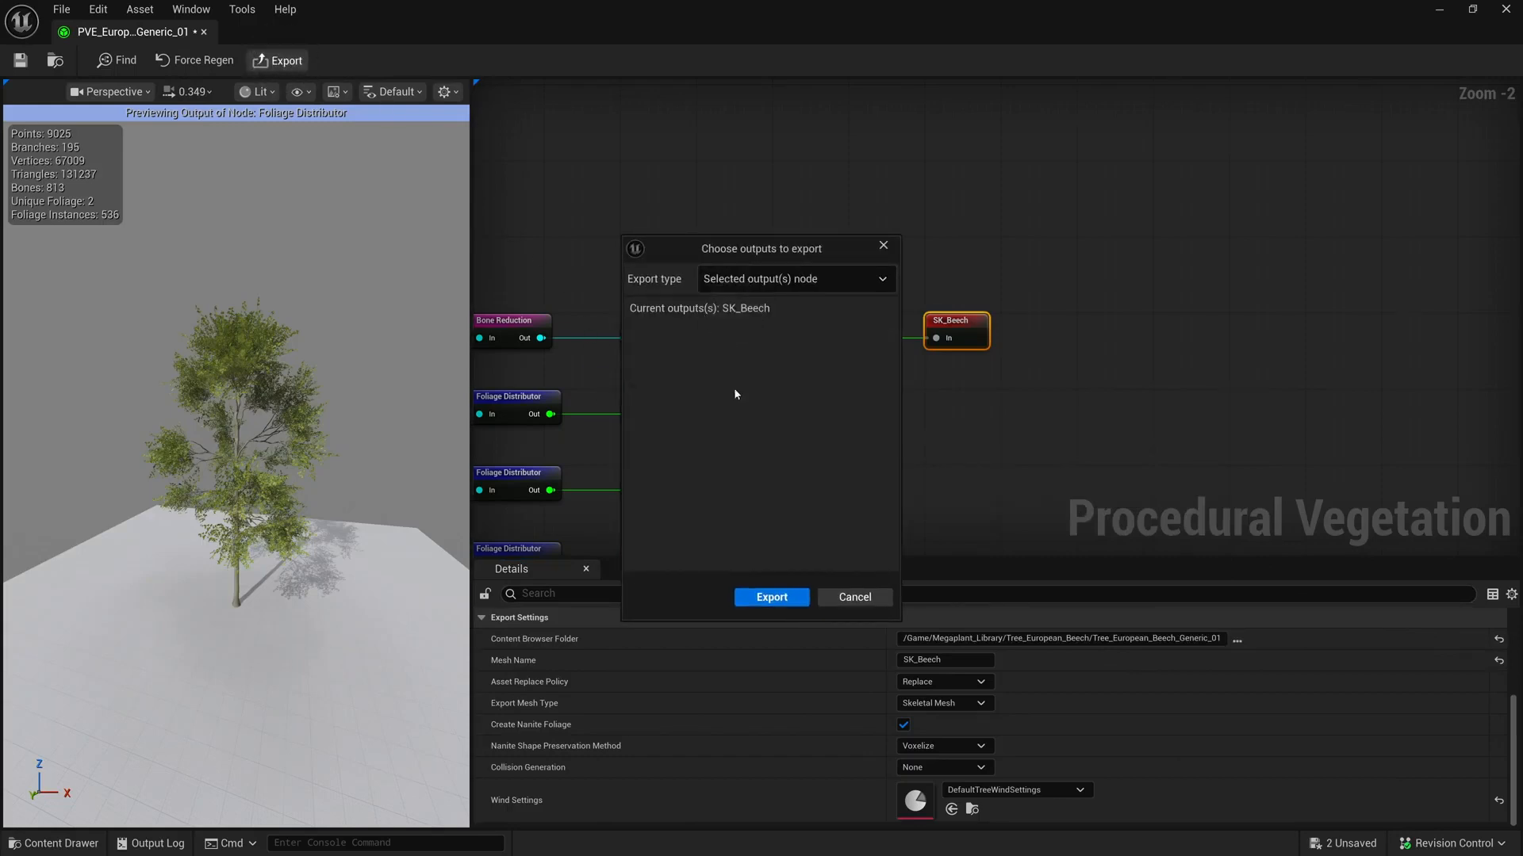
left_click(782, 599)
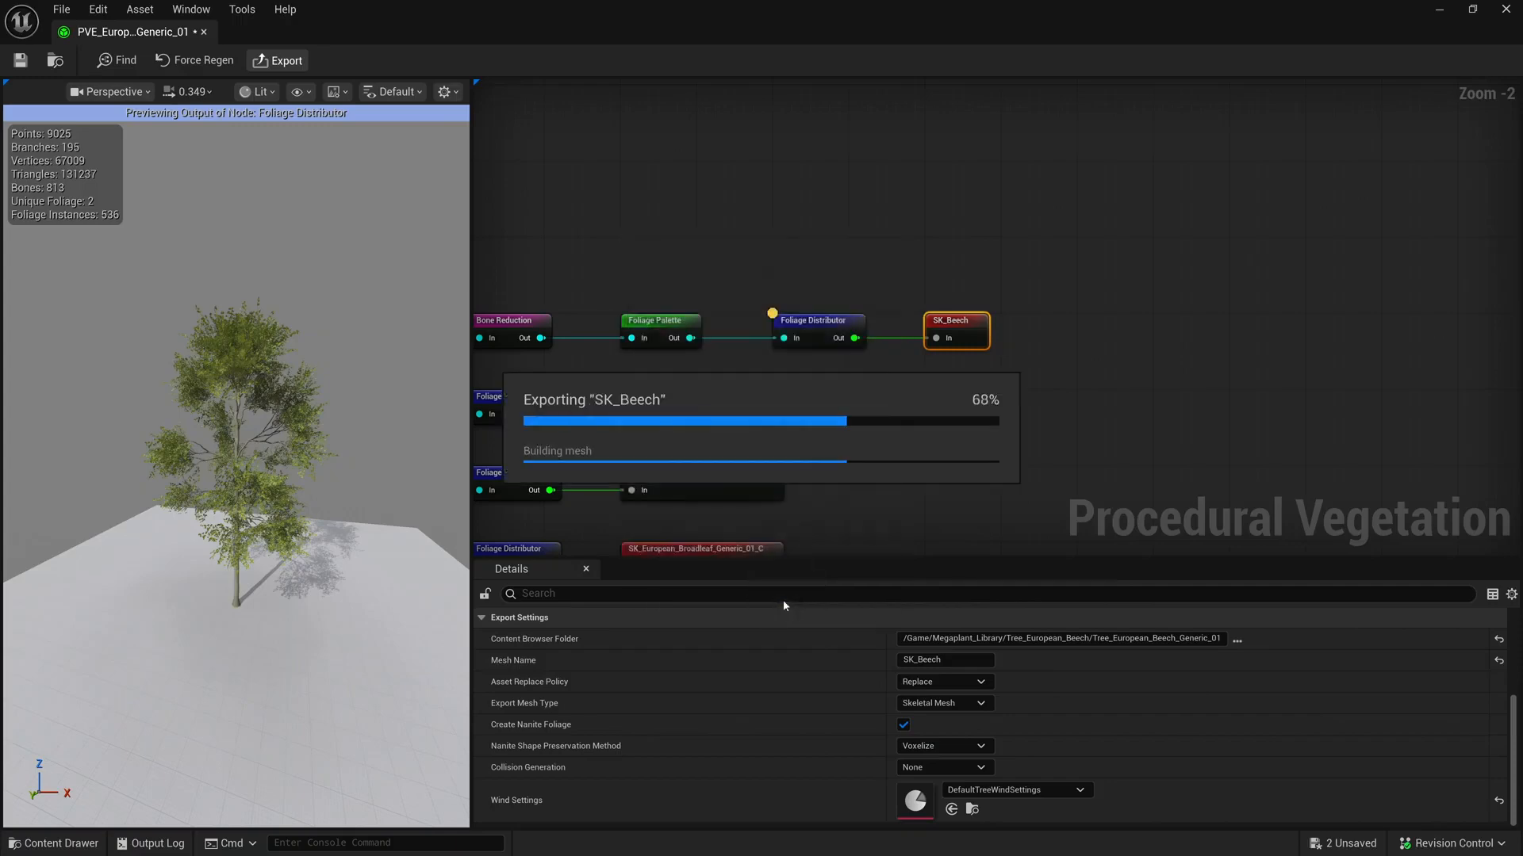
Switch to the level editor, place the exported SK_Beech skeletal mesh in the level and frame it
left_click(1439, 9)
key("ctrl+space")
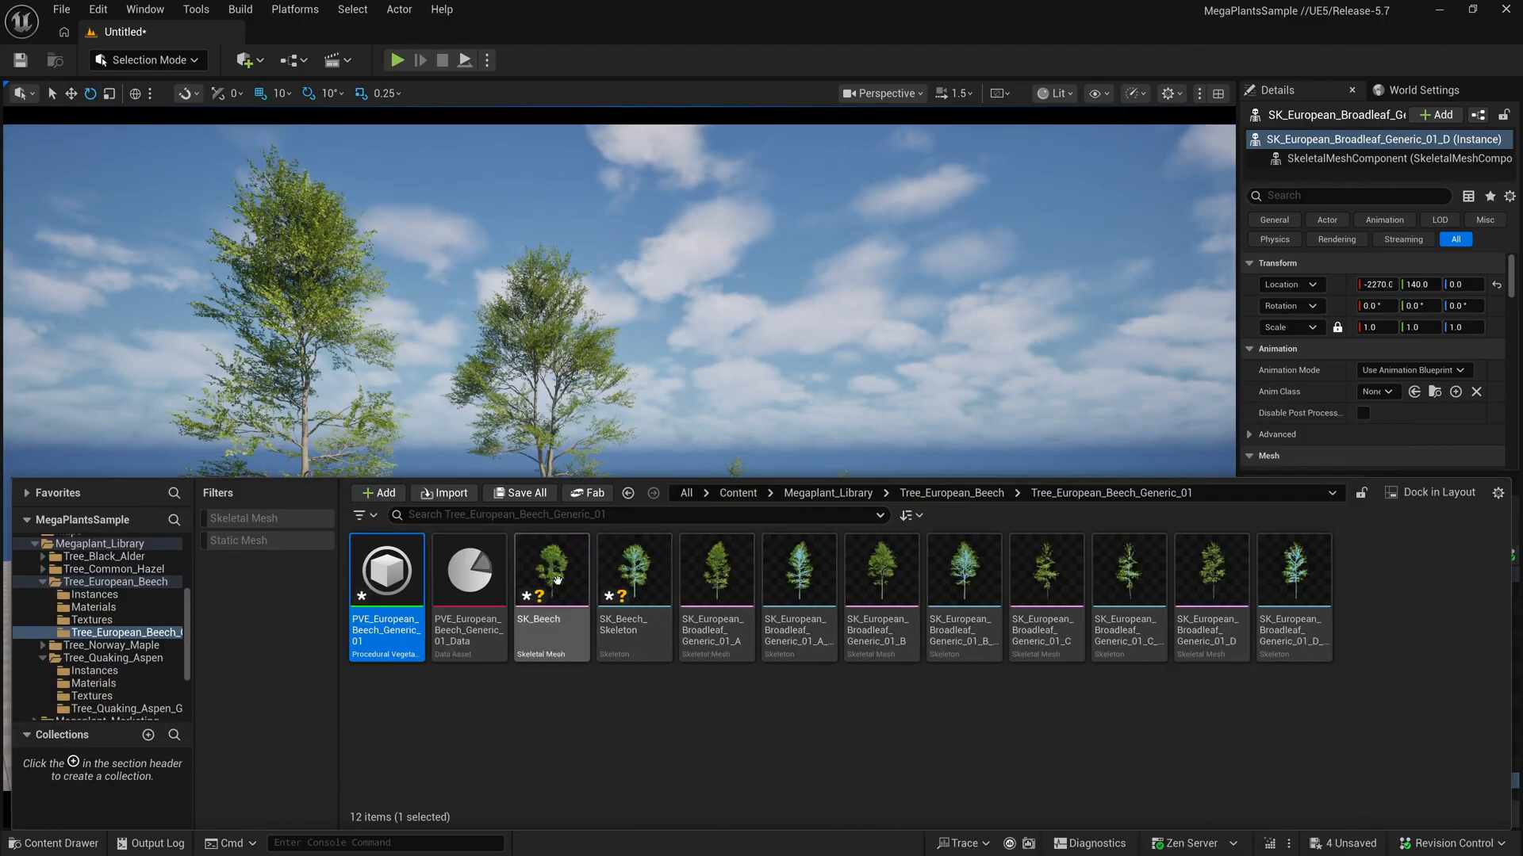
left_click_drag(558, 580, 499, 561)
key("f")
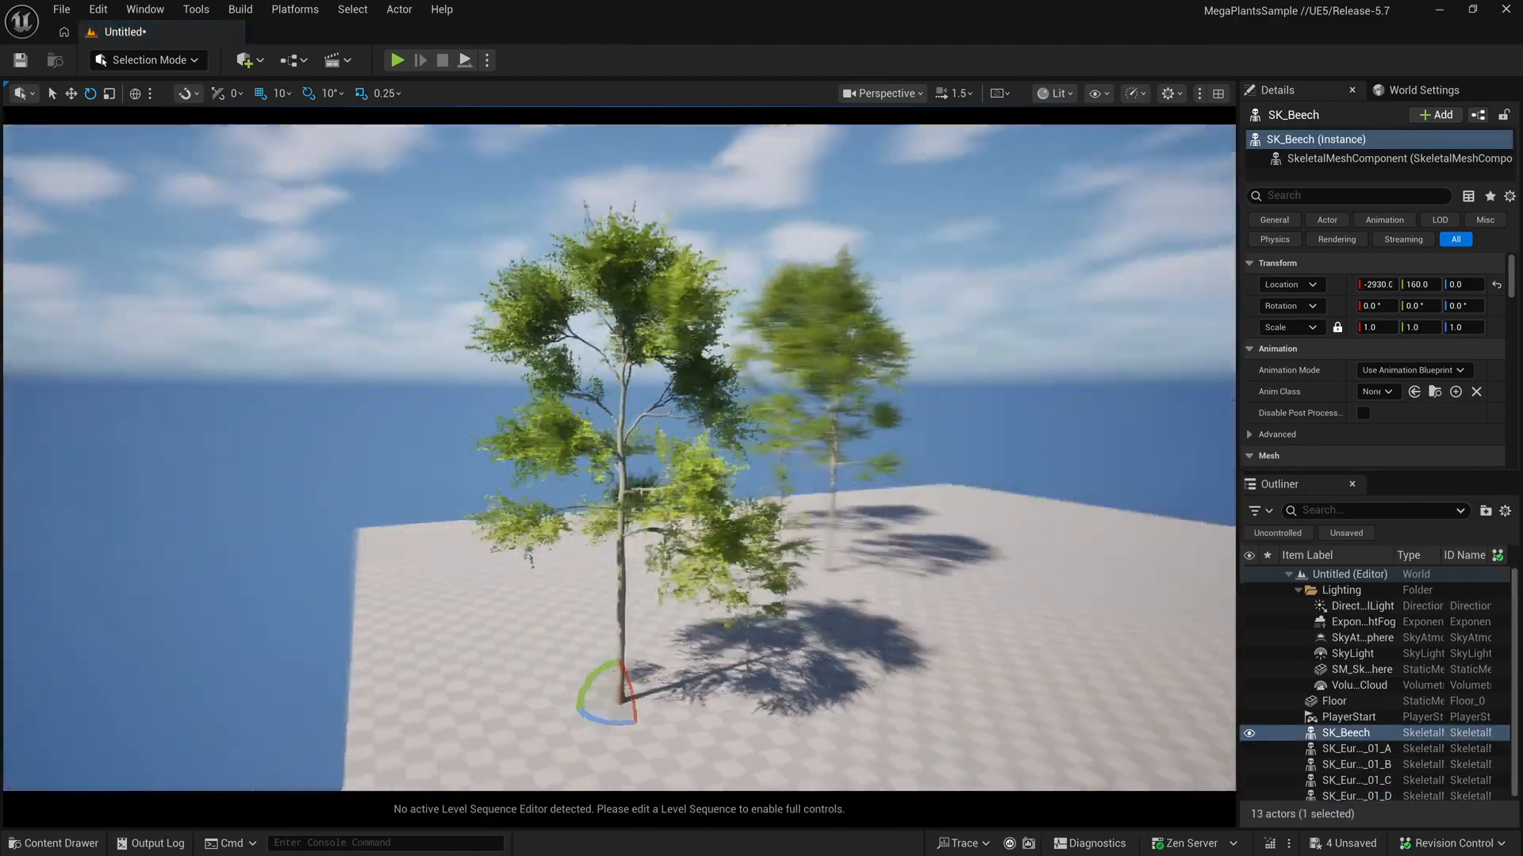